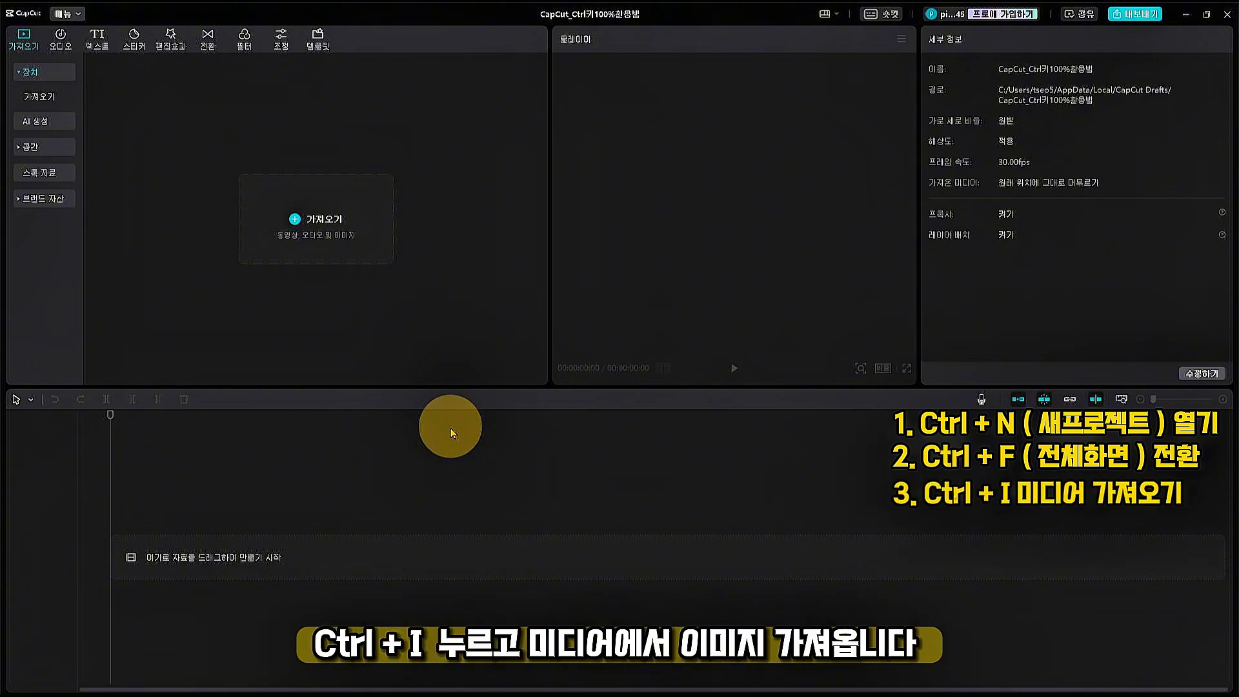
Import undefined_image (25) and _image (88), (87), (85), (84), (83) and (81) from the Downloads folder into the project media
{"action": "key", "text": "ctrl+i"}
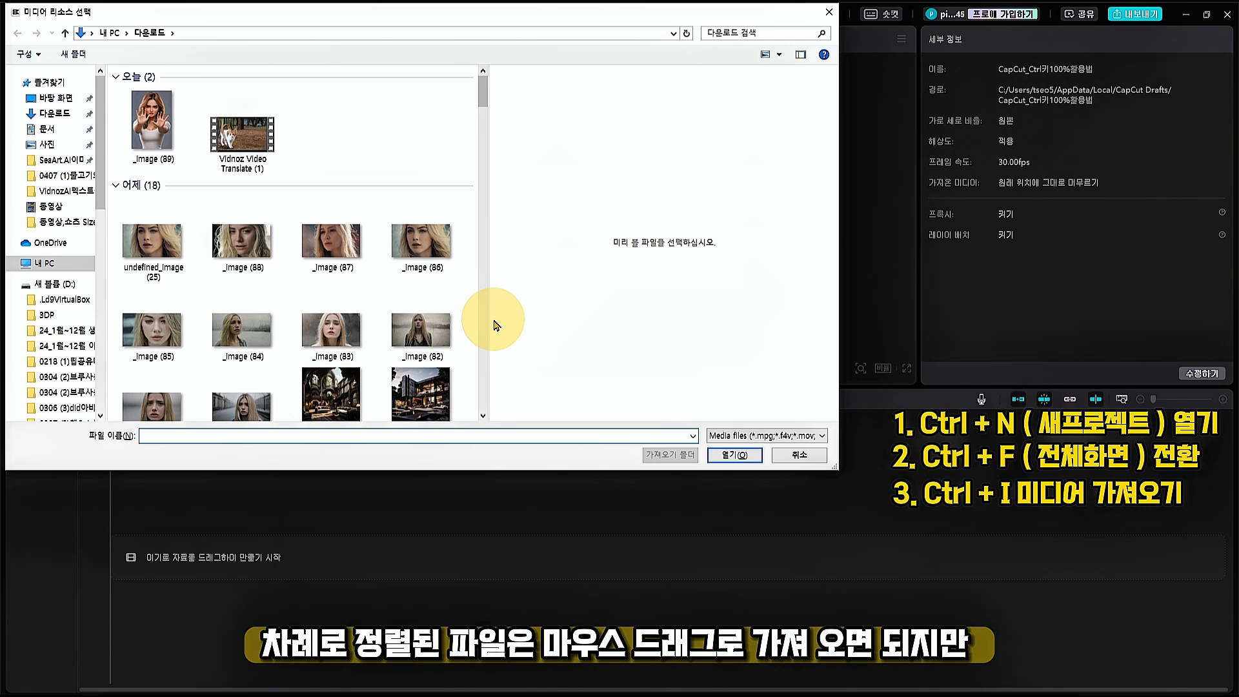
{"action": "left_click_drag", "start_coordinate": [112, 244], "coordinate": [332, 266]}
{"action": "left_click", "coordinate": [161, 339], "text": "ctrl"}
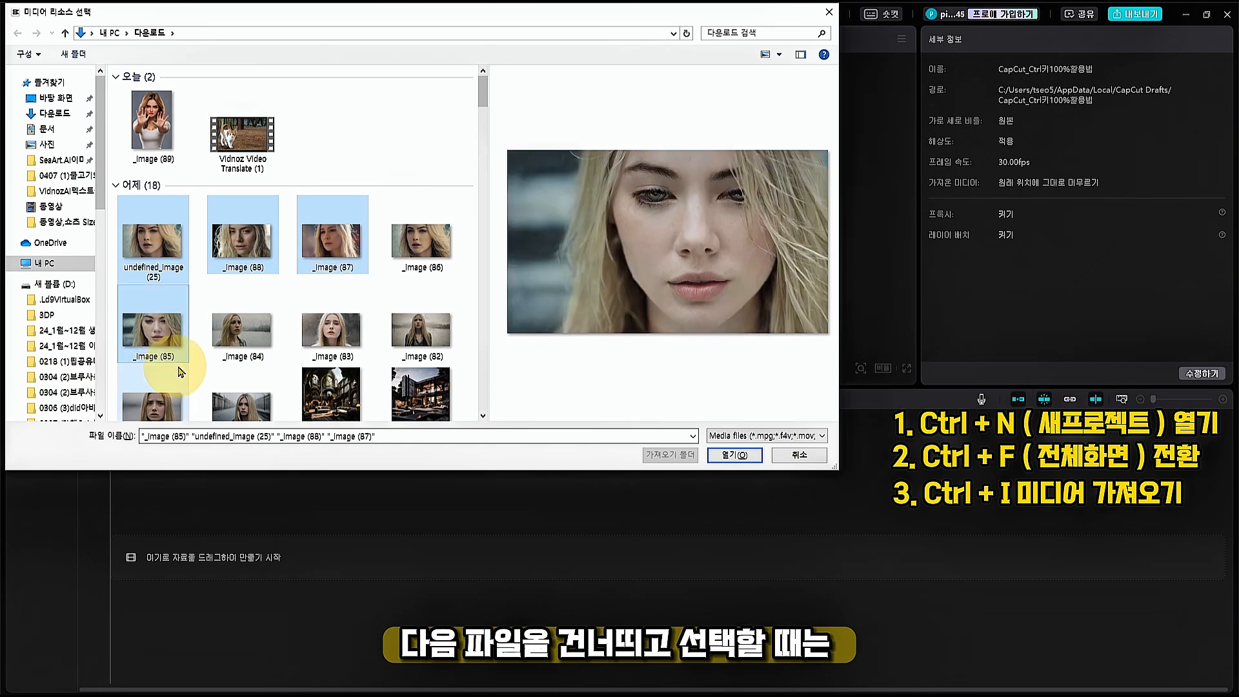
{"action": "left_click", "coordinate": [240, 336], "text": "ctrl"}
{"action": "left_click", "coordinate": [329, 331], "text": "ctrl"}
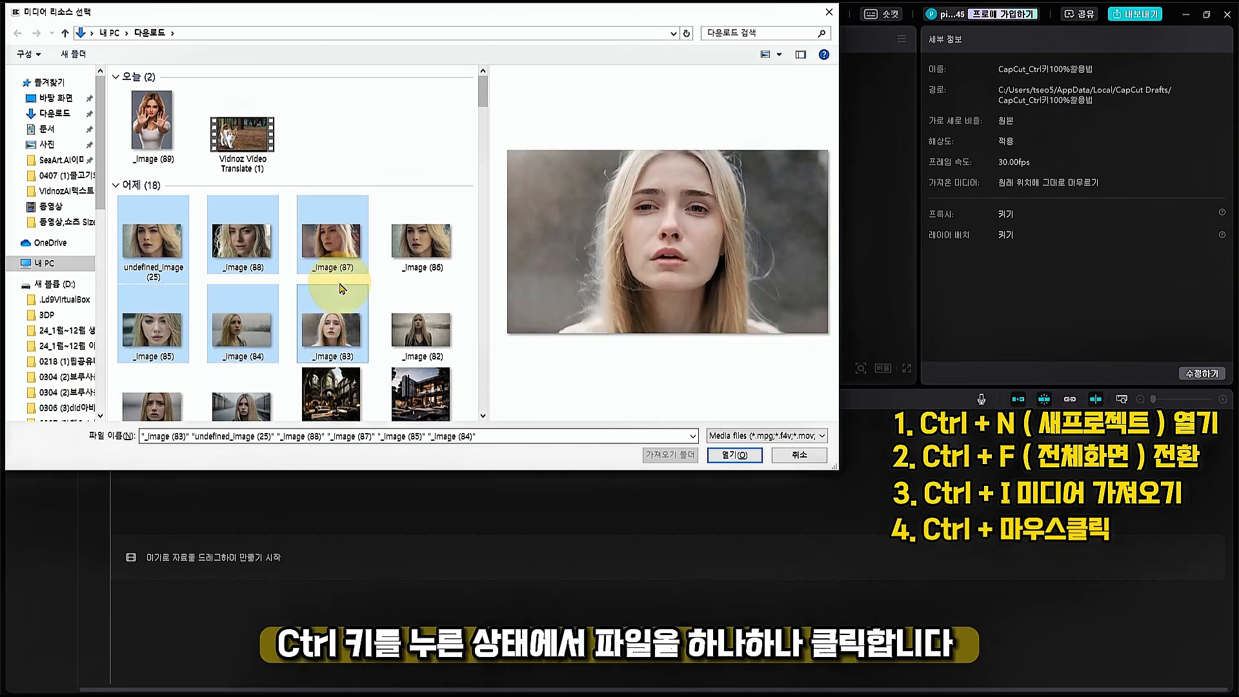
{"action": "scroll", "coordinate": [343, 288], "scroll_direction": "down", "scroll_amount": 1}
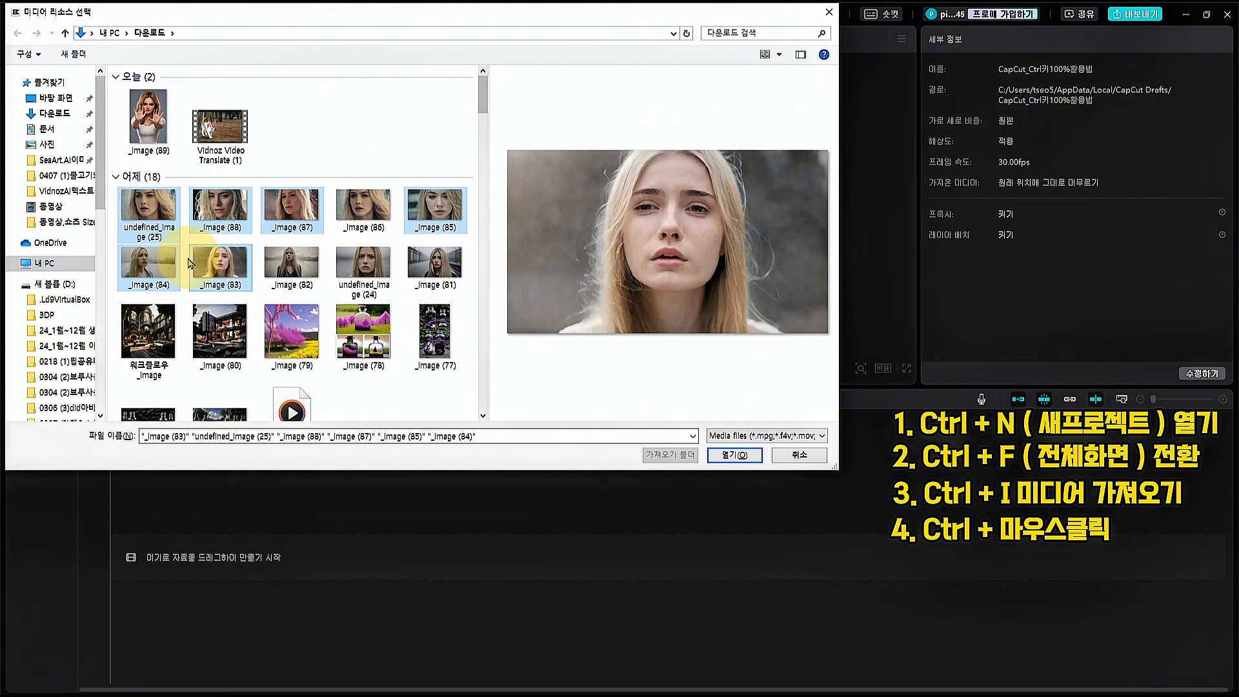
{"action": "left_click", "coordinate": [426, 265], "text": "ctrl"}
{"action": "scroll", "coordinate": [314, 297], "scroll_direction": "up", "scroll_amount": 1}
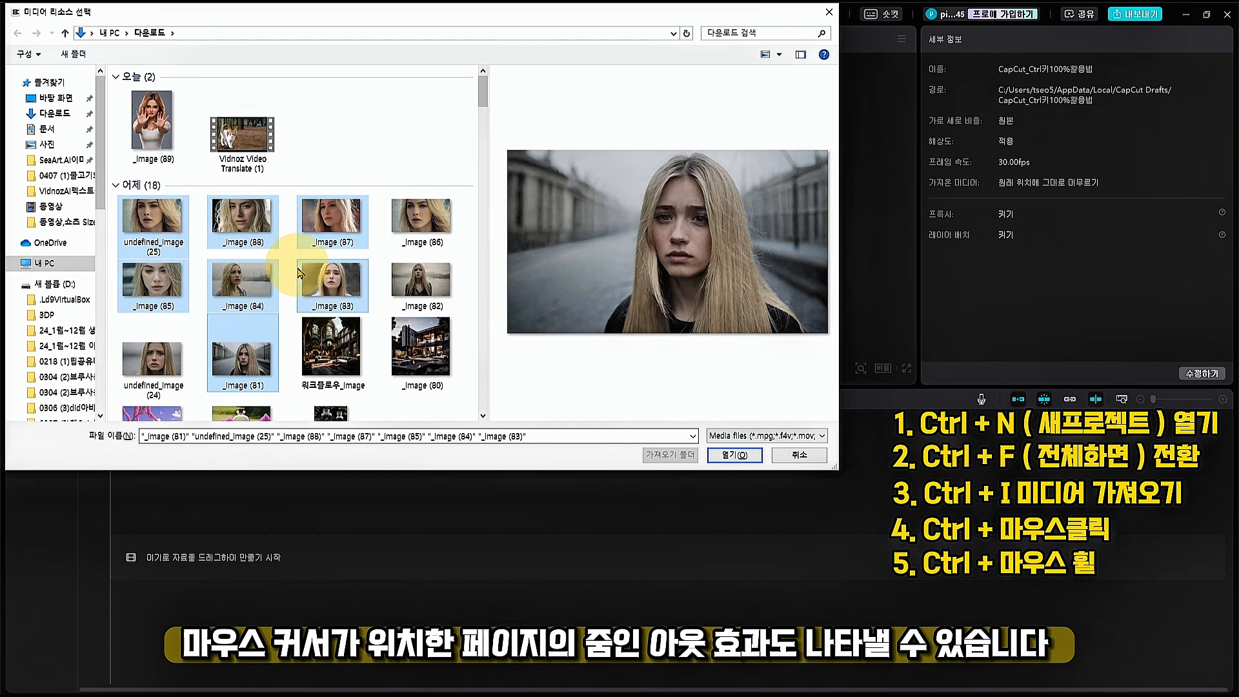
{"action": "scroll", "coordinate": [223, 282], "scroll_direction": "up", "scroll_amount": 3}
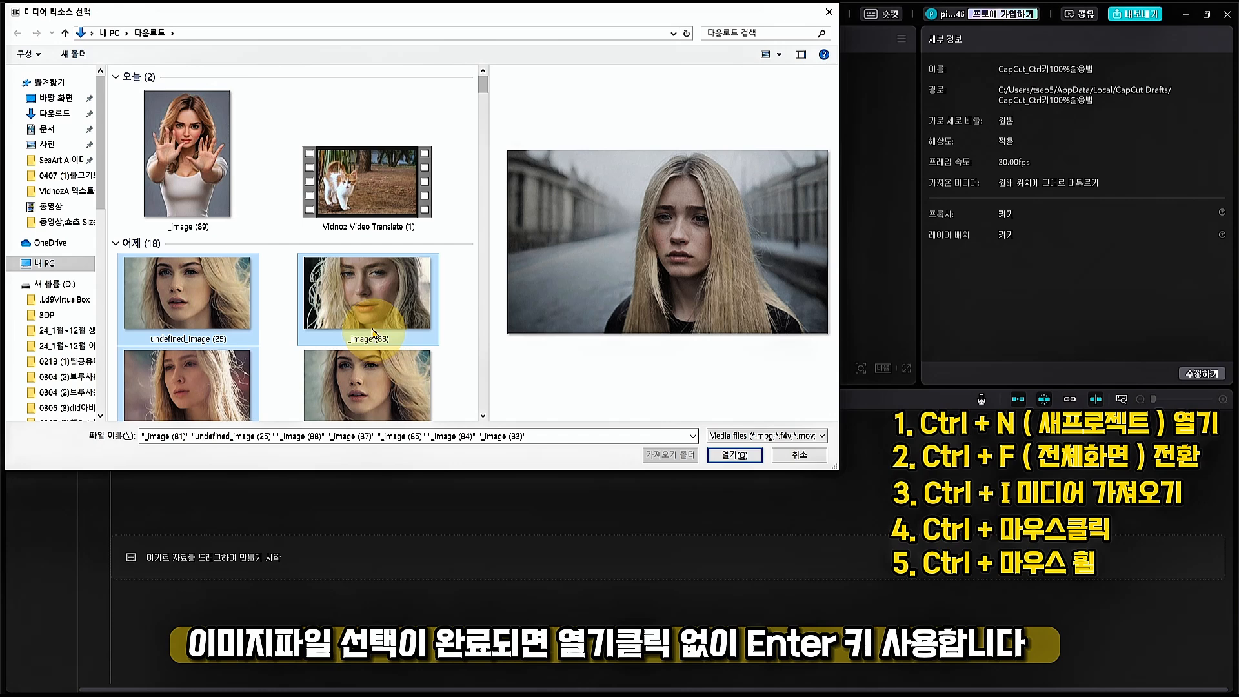
{"action": "scroll", "coordinate": [373, 333], "scroll_direction": "down", "scroll_amount": 2}
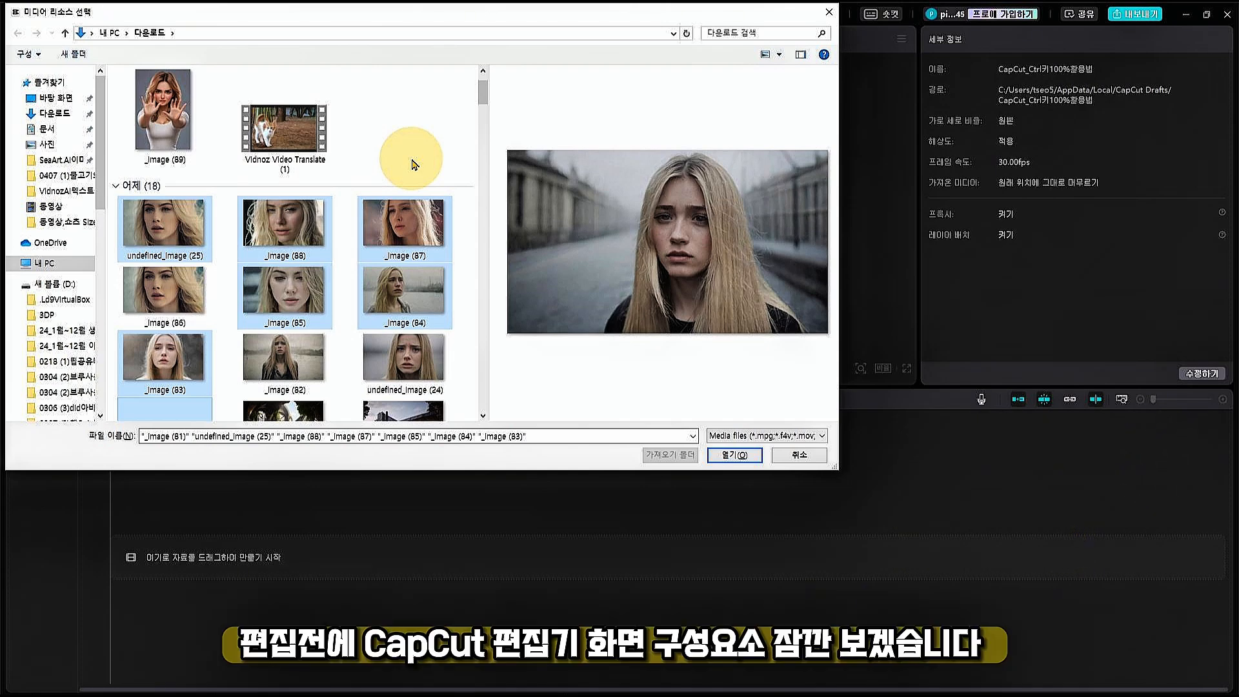
{"action": "key", "text": "Return"}
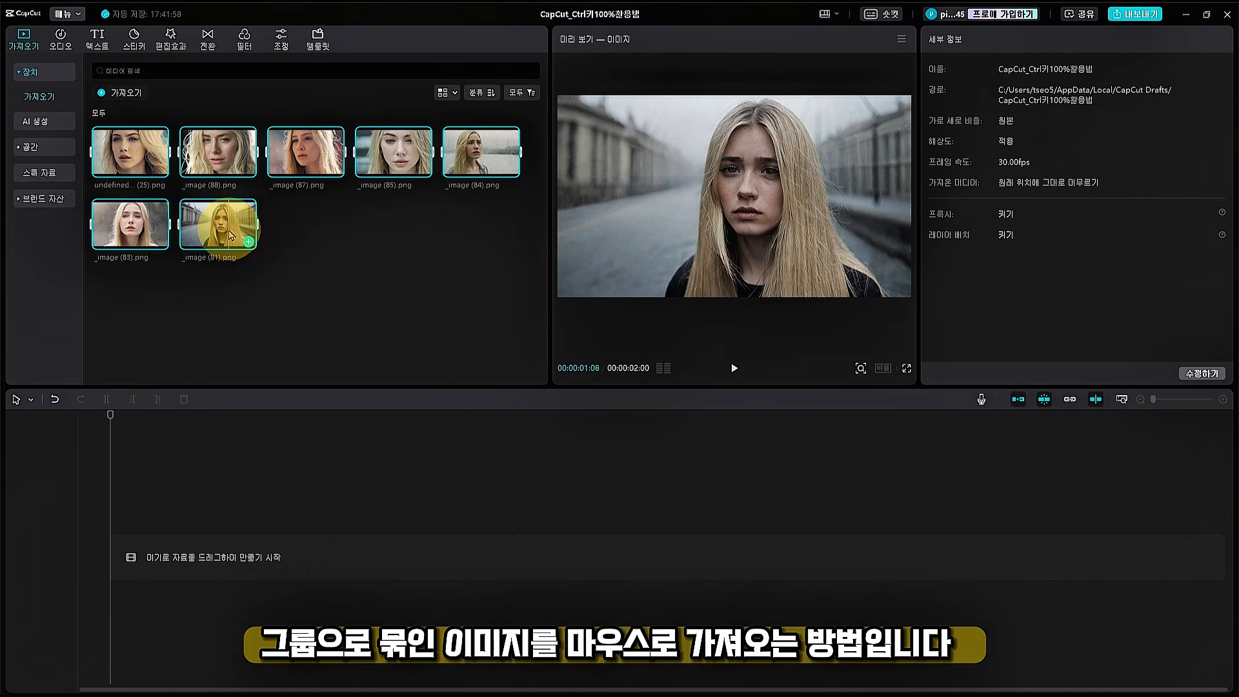
Place the seven selected images on the timeline as a group, and delete the resulting clips
{"action": "left_click_drag", "start_coordinate": [231, 235], "coordinate": [284, 465]}
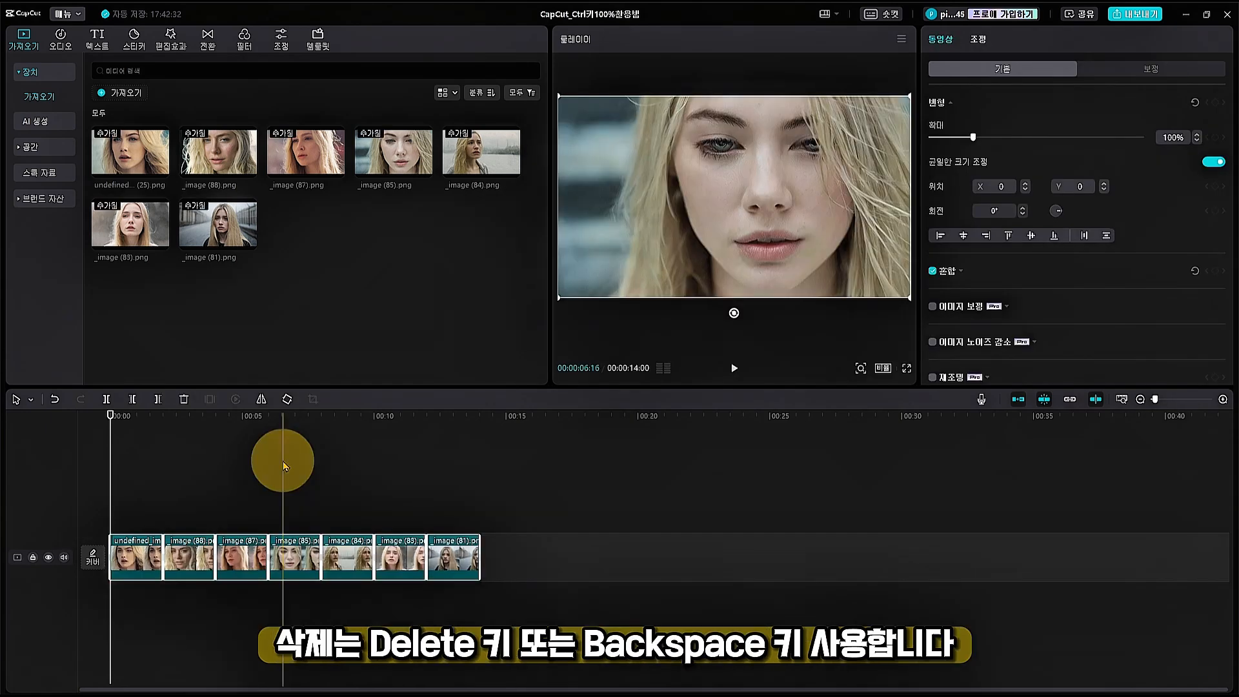
{"action": "key", "text": "Delete"}
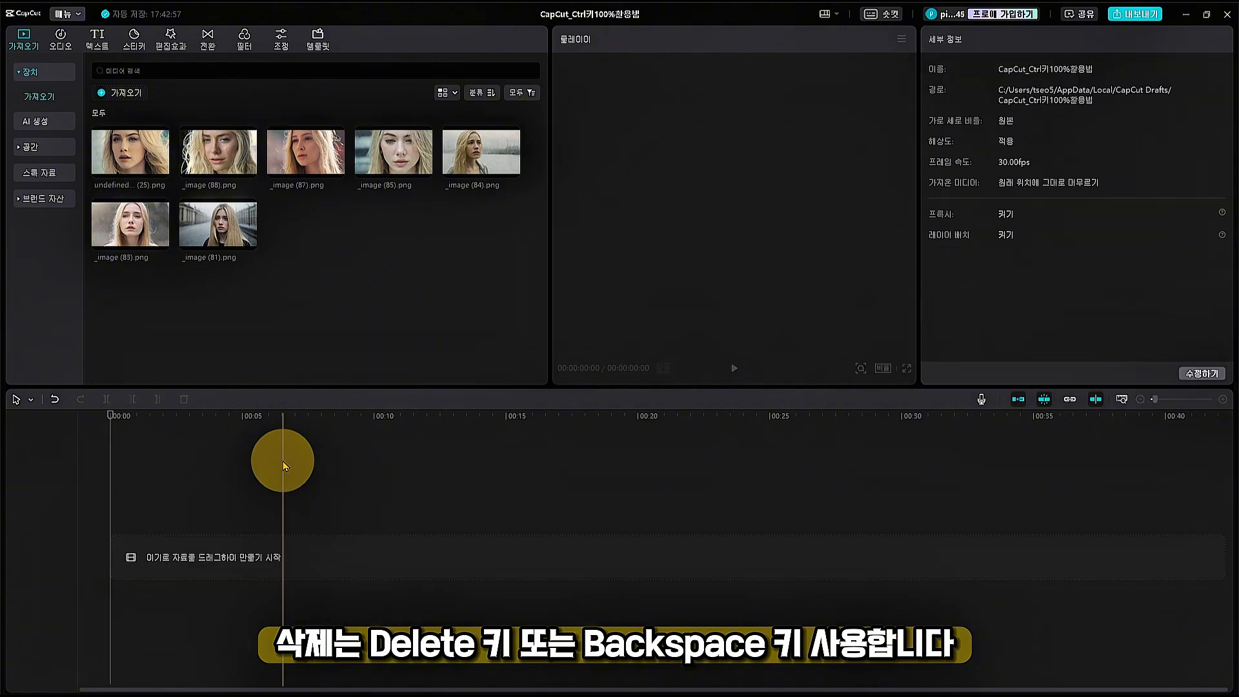
Select all seven images in the media library, add them to the track together, and clear them from the timeline
{"action": "left_click_drag", "start_coordinate": [528, 149], "coordinate": [120, 222]}
{"action": "left_click", "coordinate": [251, 252]}
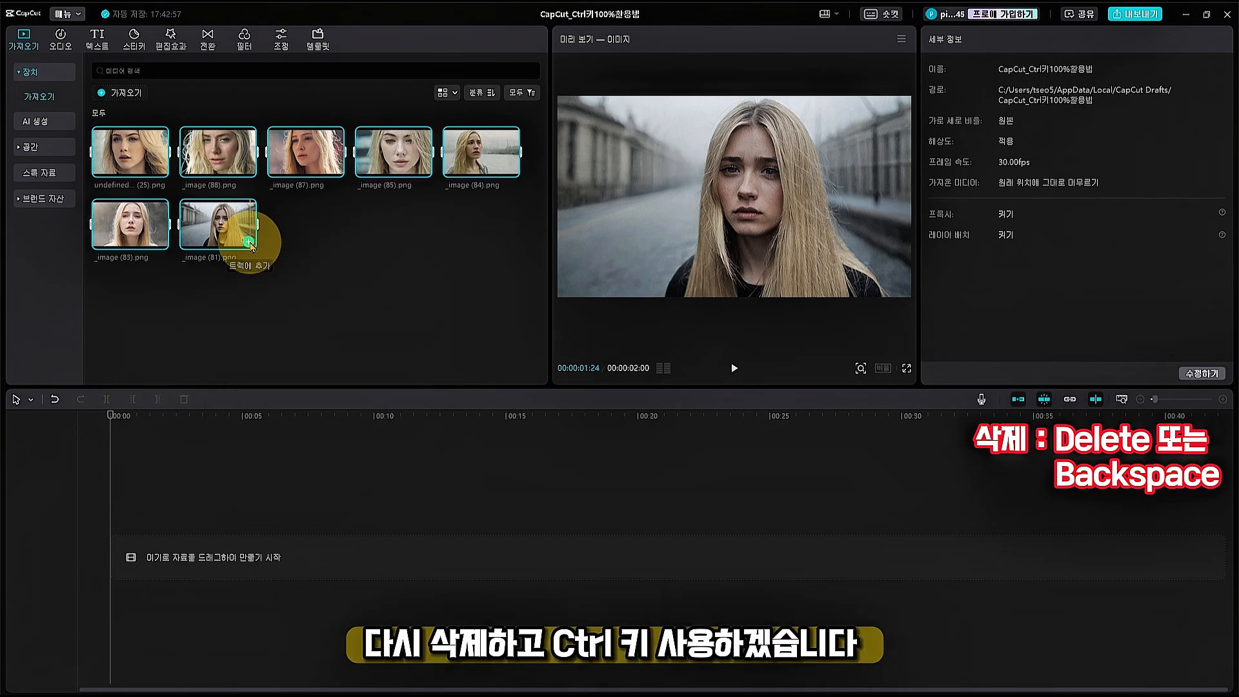
{"action": "left_click", "coordinate": [250, 243]}
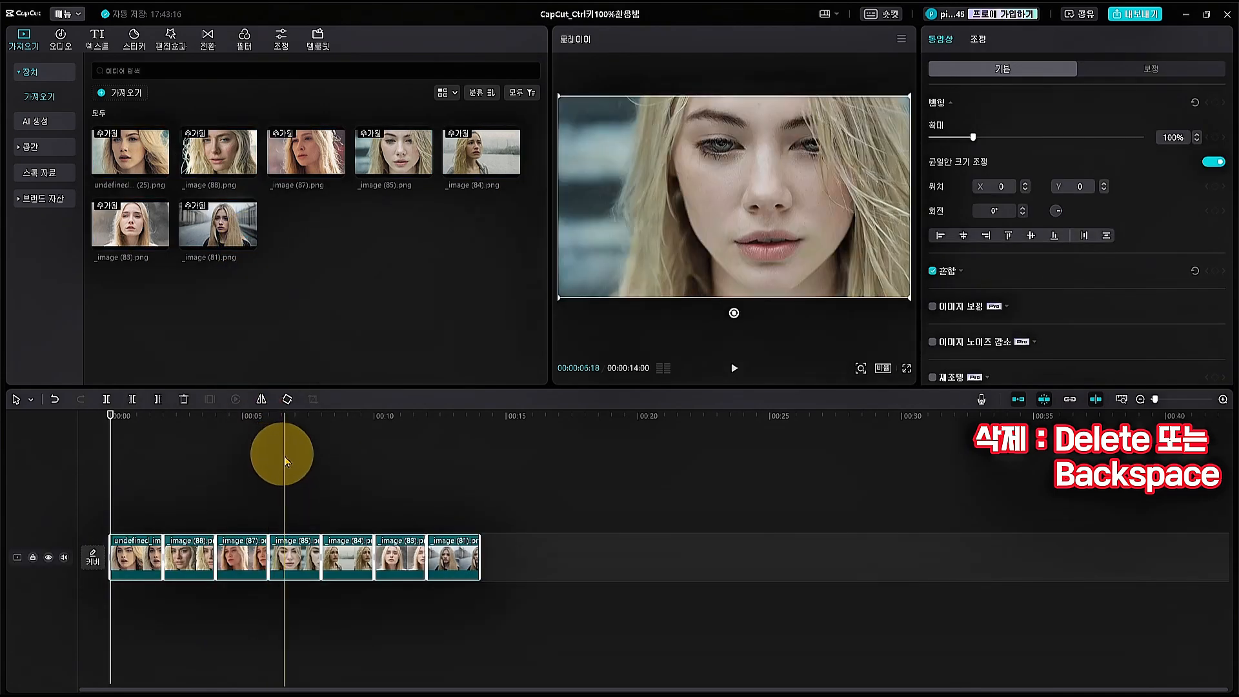
{"action": "key", "text": "Delete"}
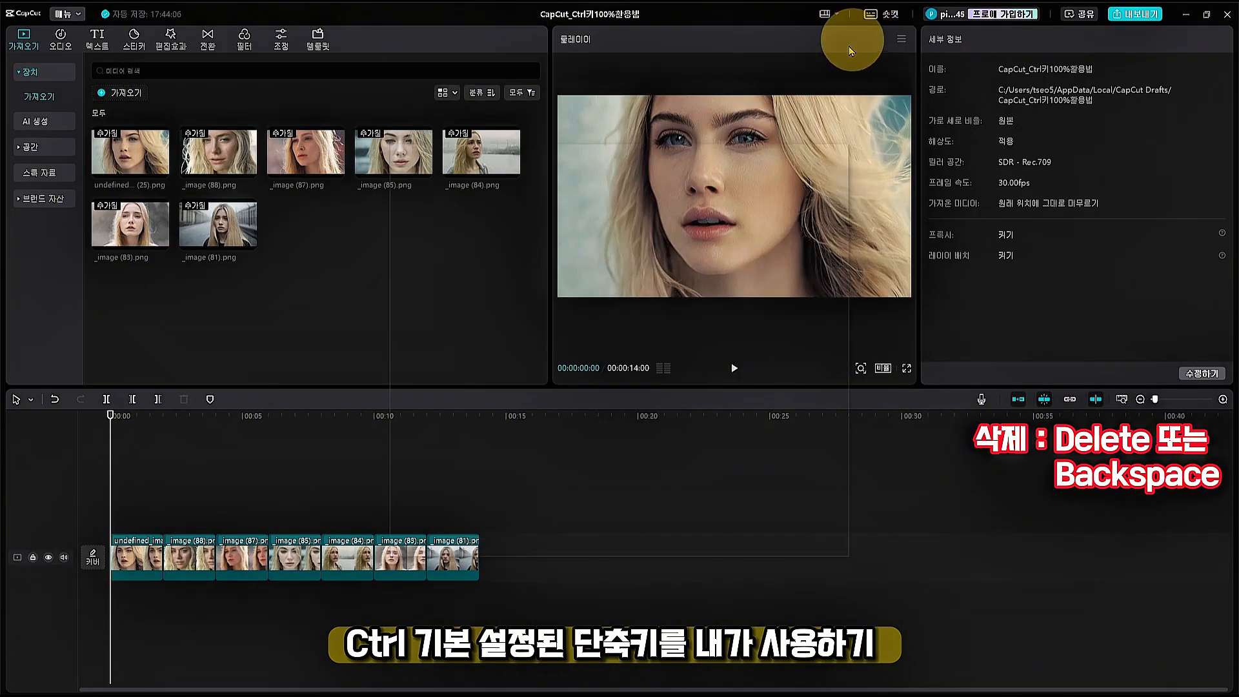
Examine the keyboard shortcut settings: presets 숏컷 1 and 숏컷 2 and the player, basic and other categories, and close them without saving
{"action": "left_click", "coordinate": [882, 14]}
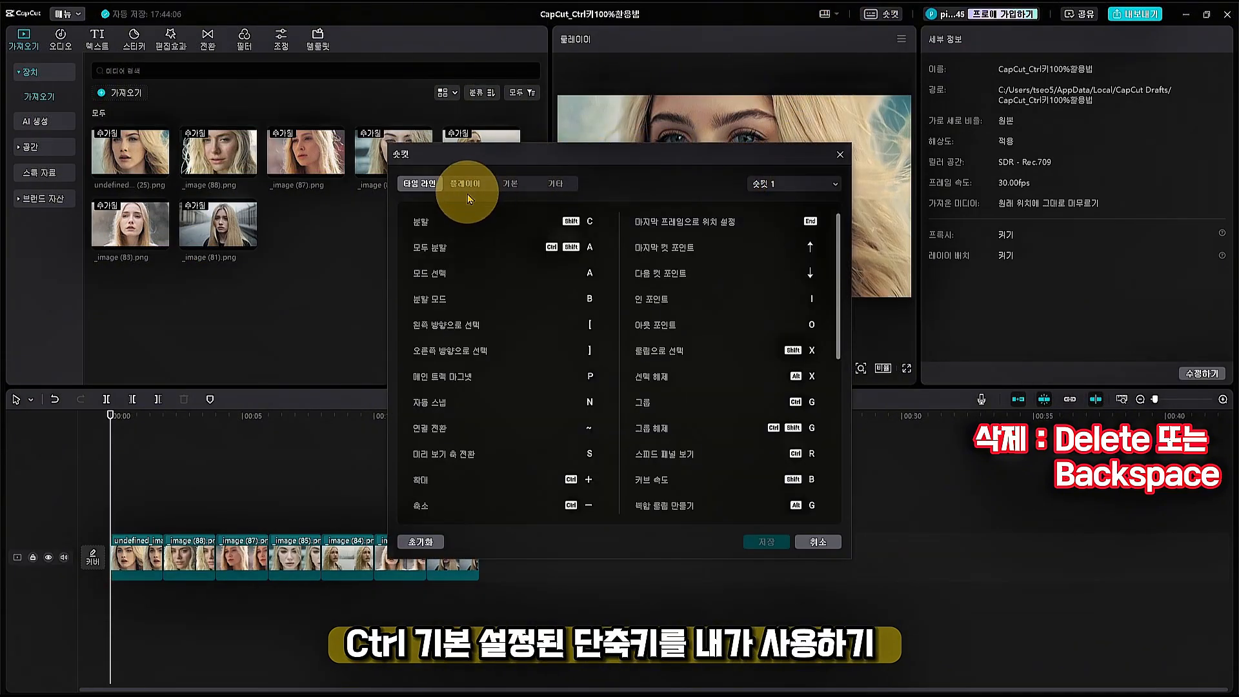
{"action": "left_click", "coordinate": [822, 184]}
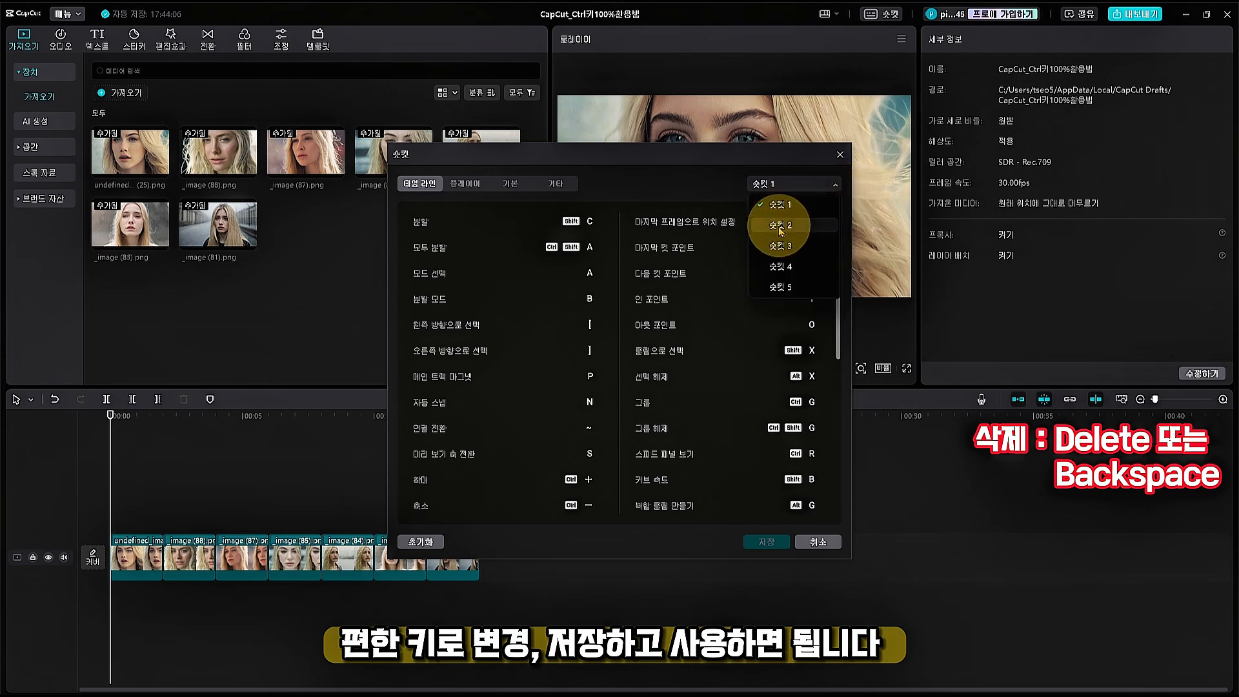
{"action": "left_click", "coordinate": [781, 225]}
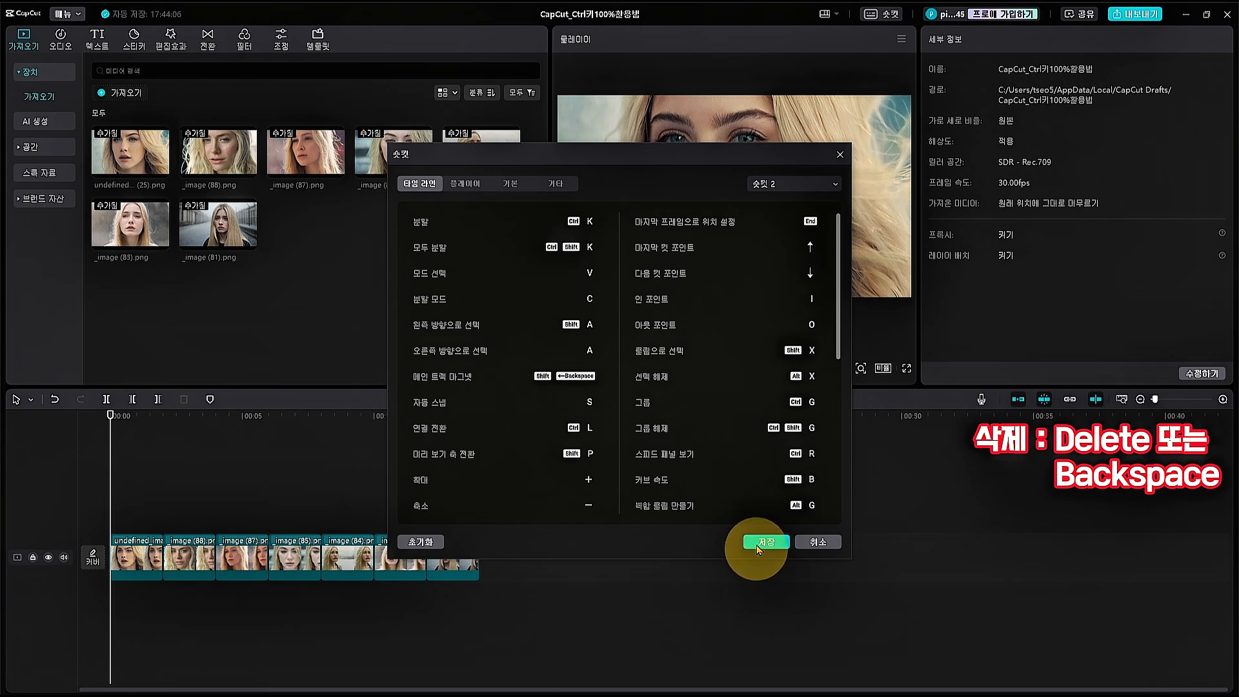
{"action": "left_click", "coordinate": [826, 184]}
{"action": "left_click", "coordinate": [781, 205]}
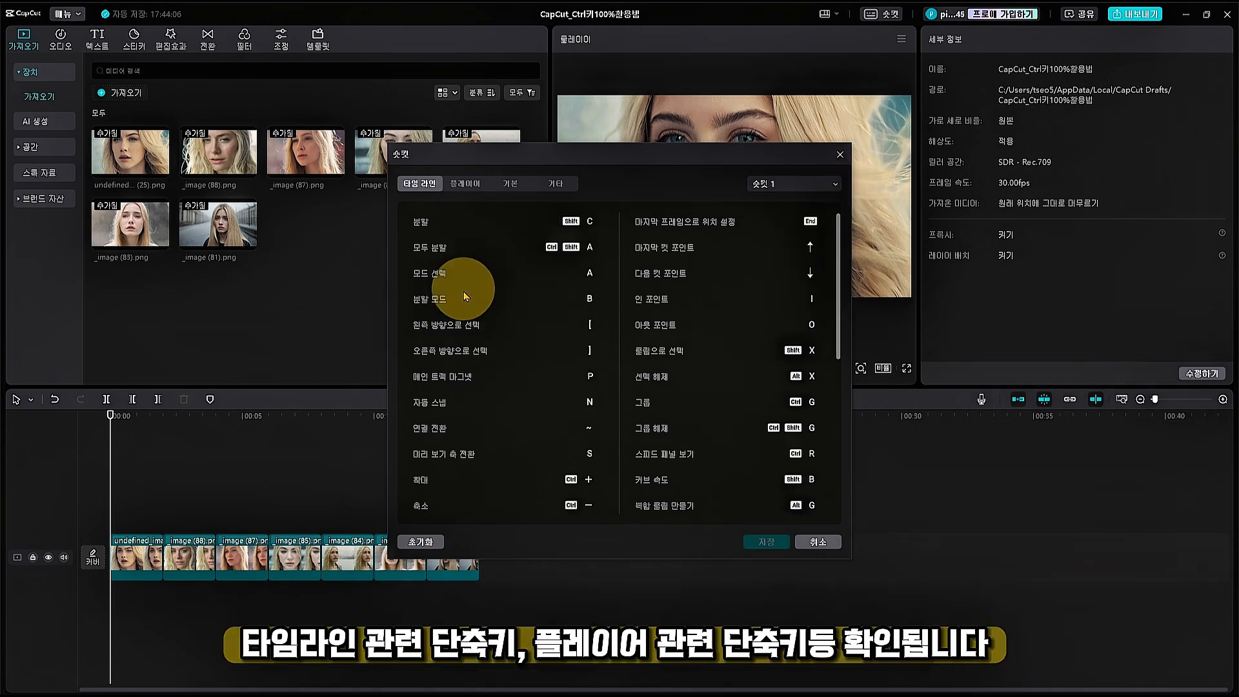
{"action": "left_click", "coordinate": [466, 185]}
{"action": "left_click", "coordinate": [513, 185]}
{"action": "left_click", "coordinate": [543, 187]}
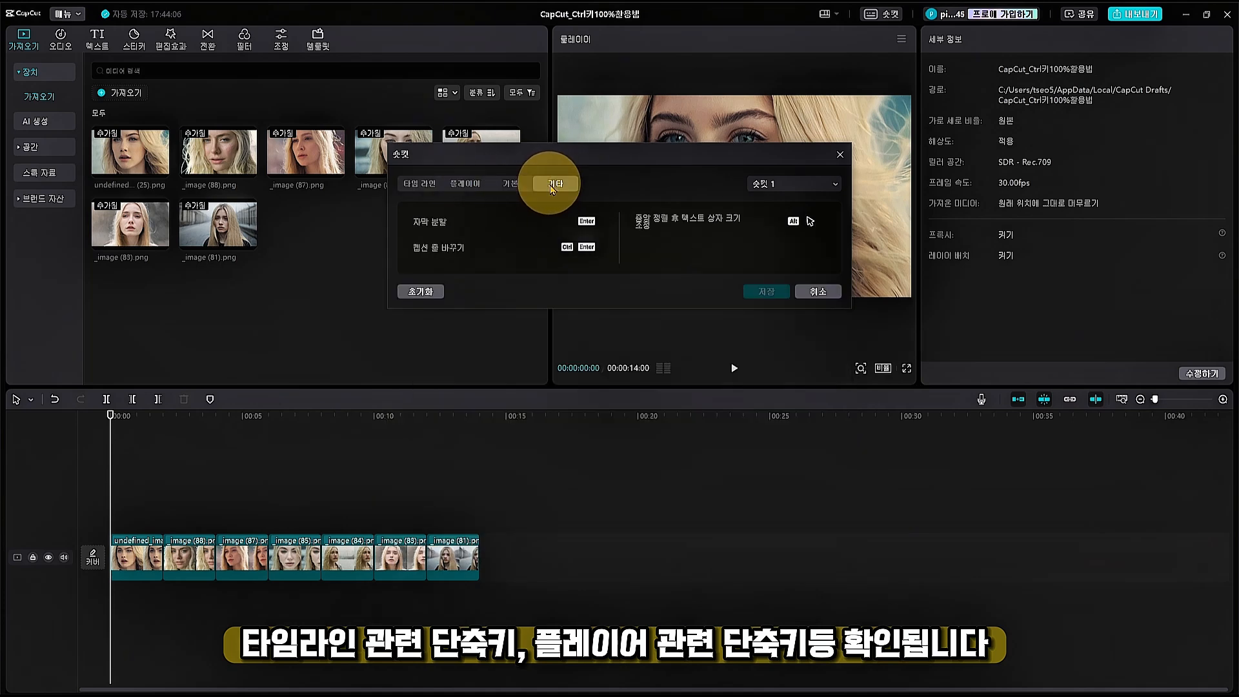
{"action": "left_click", "coordinate": [811, 290]}
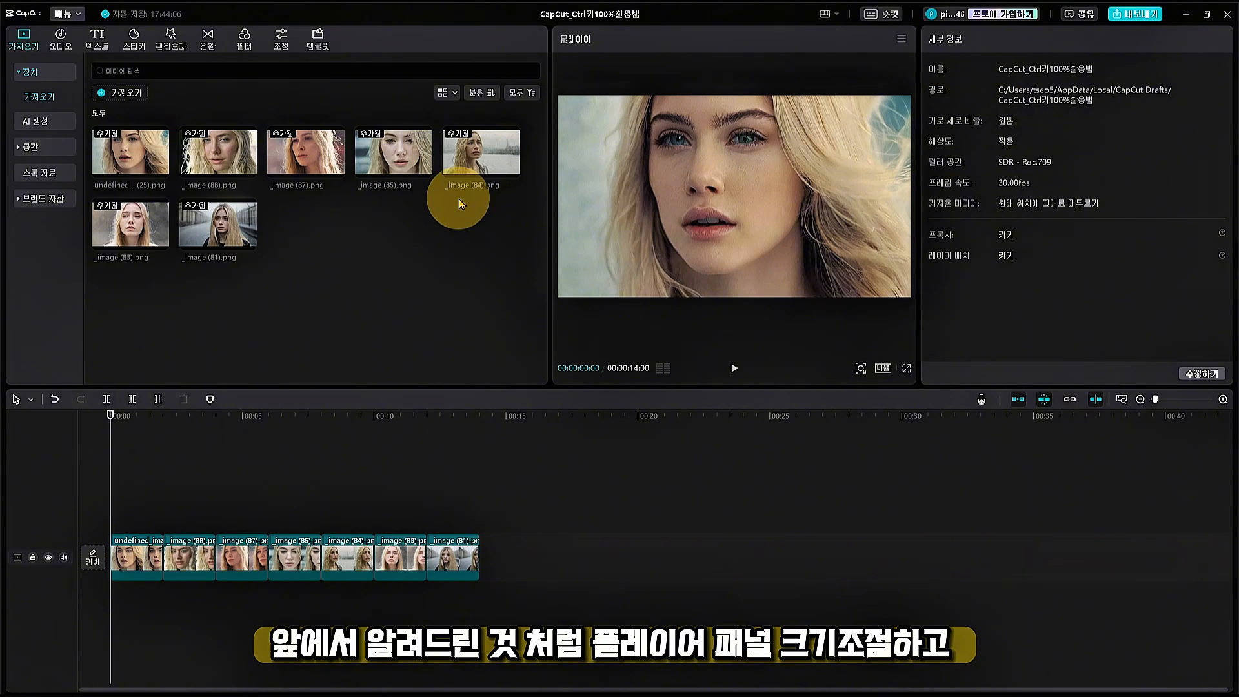
Enlarge the player area by narrowing the media library and adjusting the surrounding panel borders
{"action": "left_click_drag", "start_coordinate": [550, 213], "coordinate": [313, 263]}
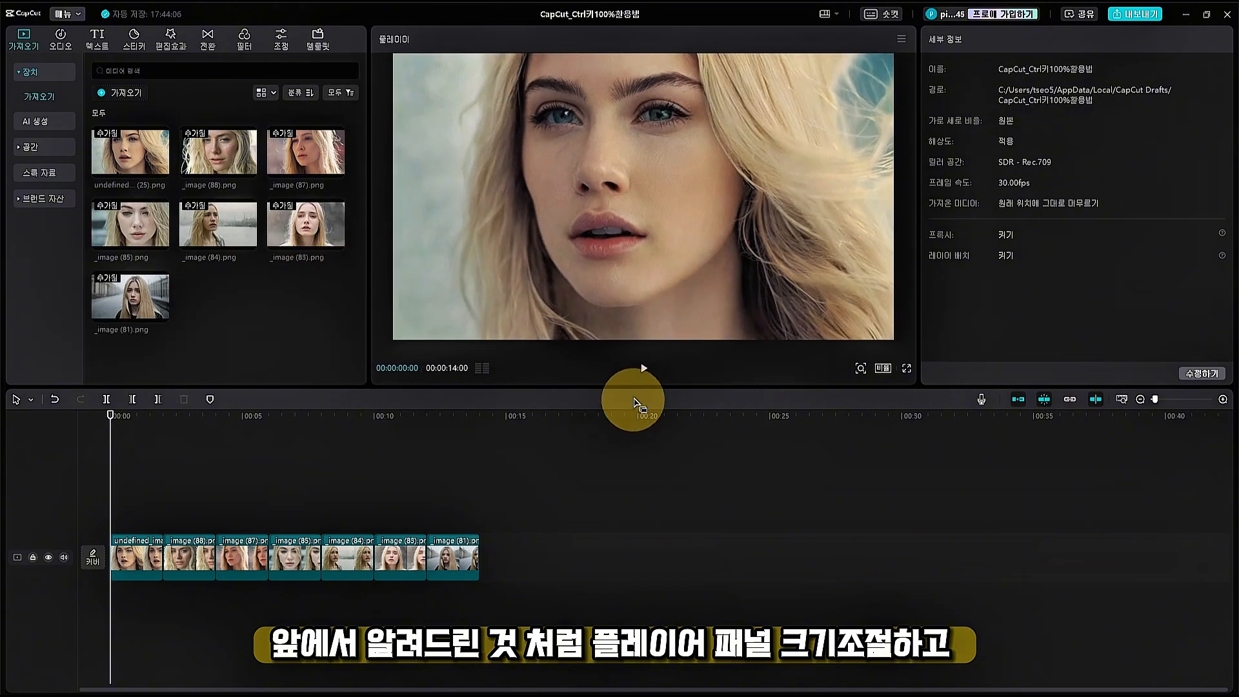
{"action": "left_click_drag", "start_coordinate": [634, 400], "coordinate": [608, 362]}
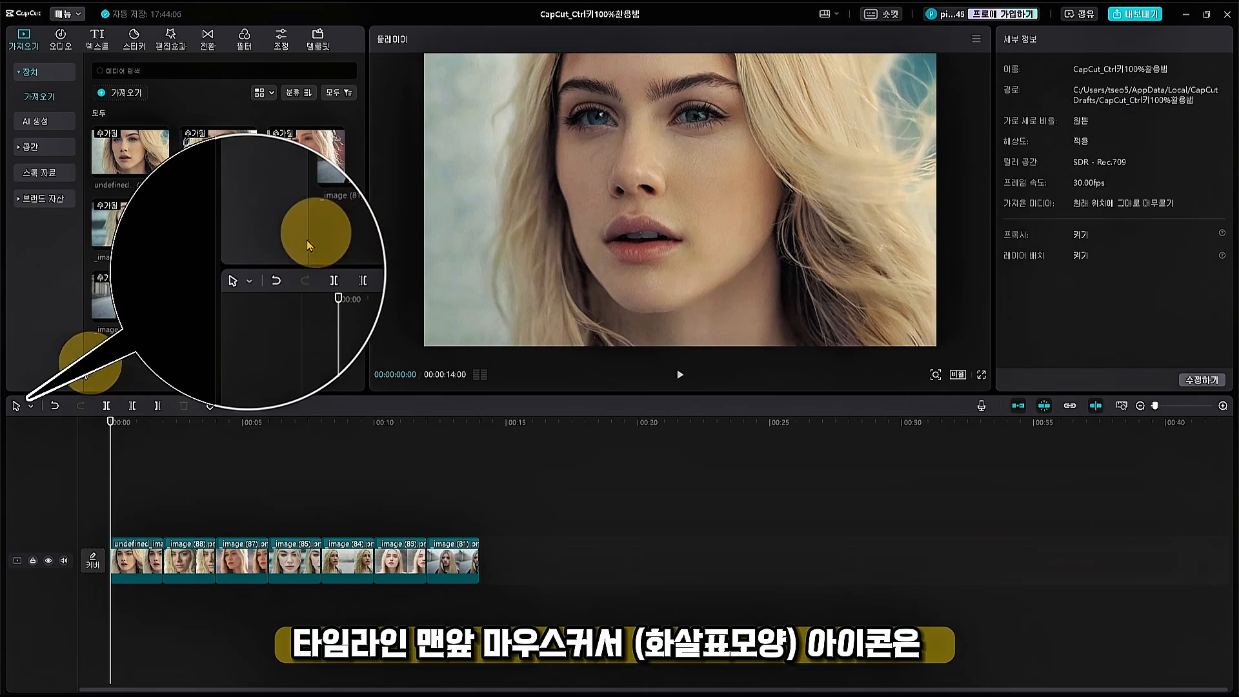
Switch the timeline cursor to split mode (분할), move the playhead to several points across the clips, and return to select mode
{"action": "left_click", "coordinate": [31, 407]}
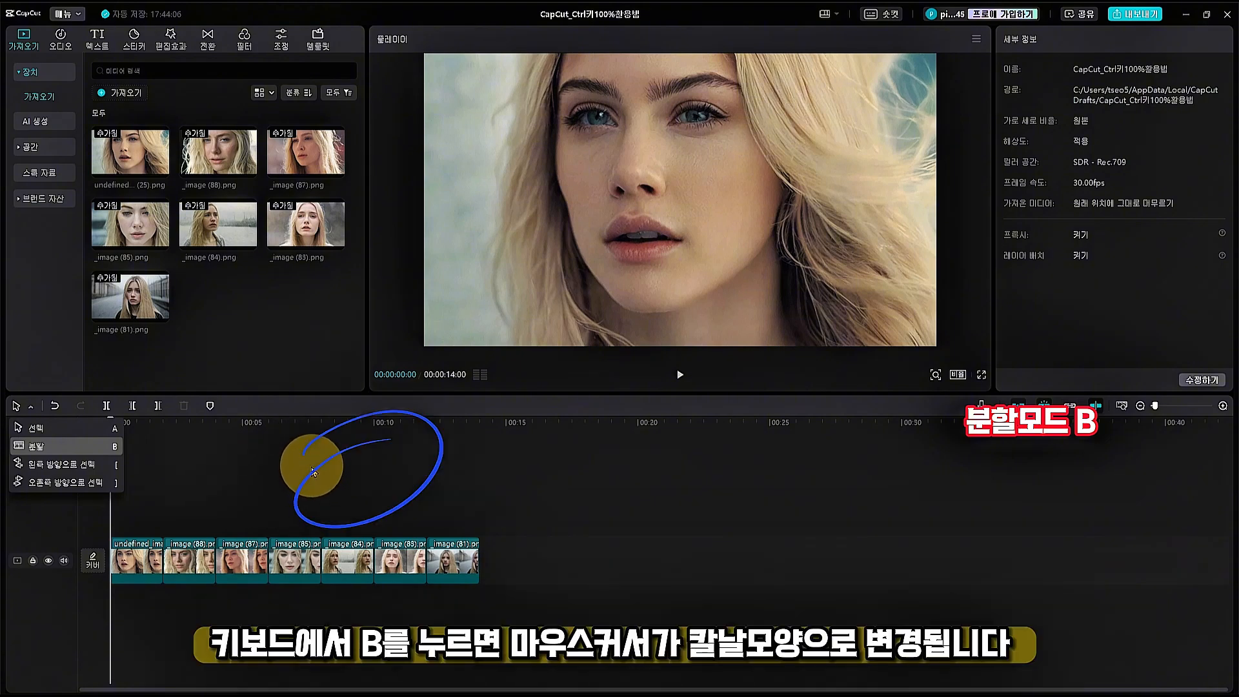
{"action": "left_click", "coordinate": [311, 459]}
{"action": "key", "text": "b"}
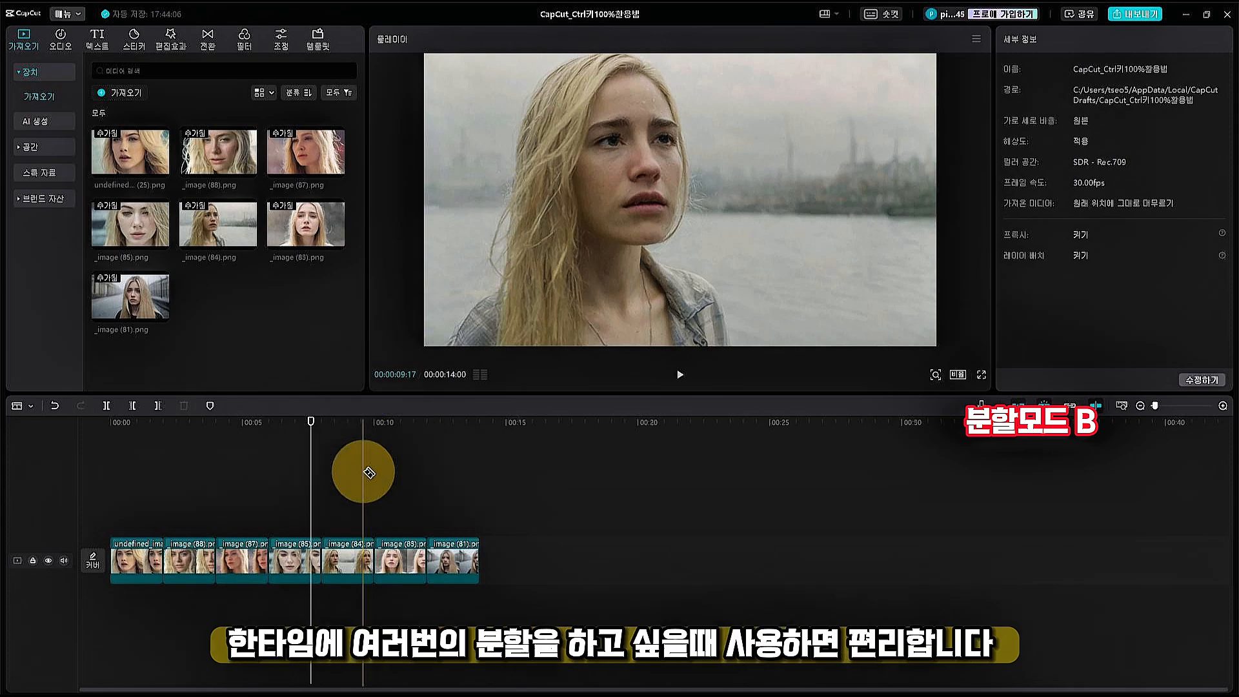
{"action": "left_click", "coordinate": [497, 466]}
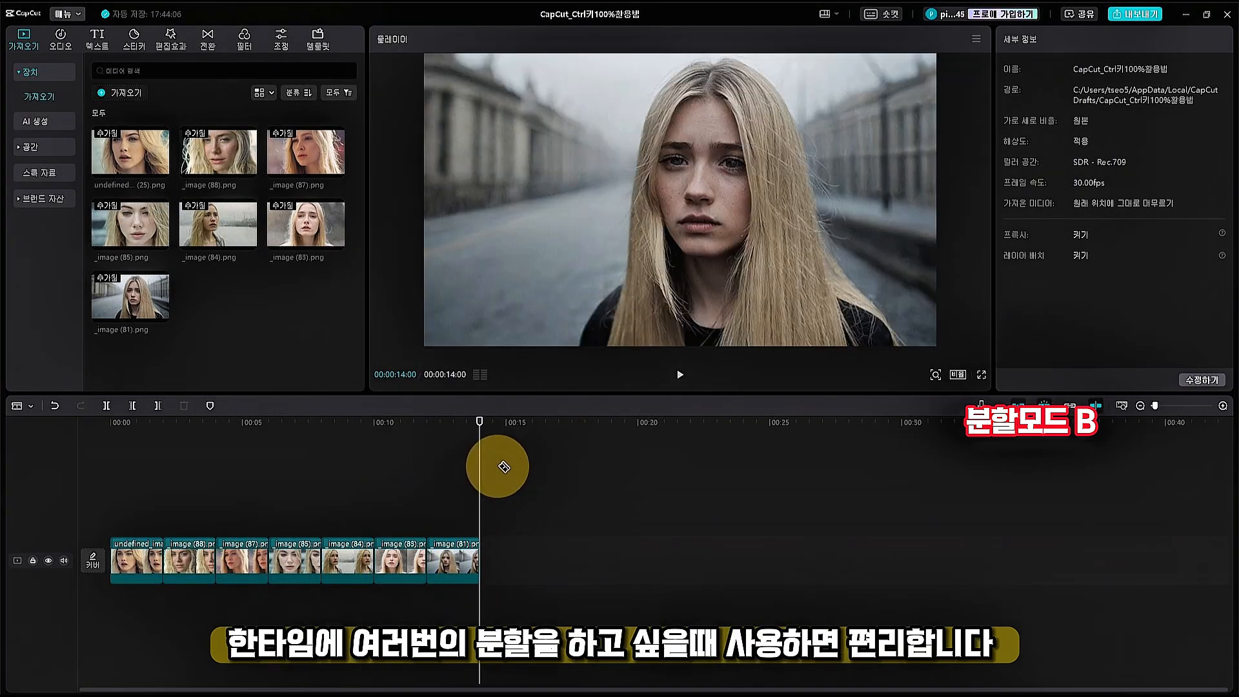
{"action": "left_click", "coordinate": [434, 468]}
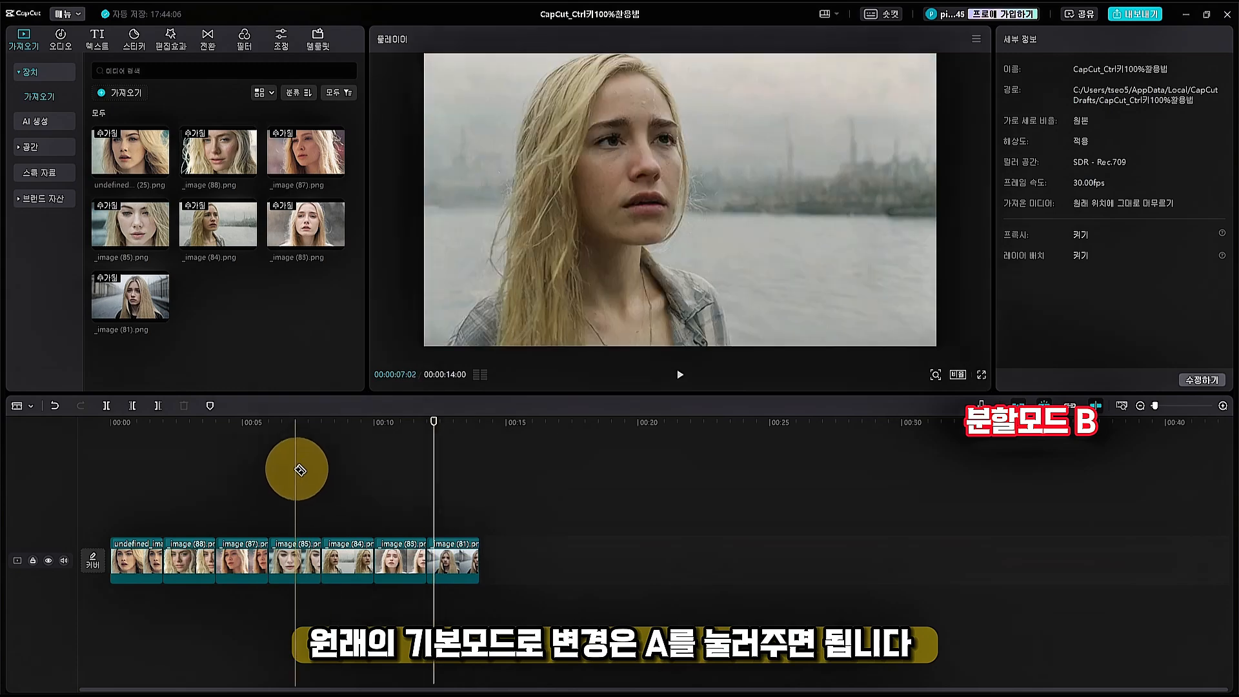
{"action": "left_click", "coordinate": [292, 470]}
{"action": "left_click", "coordinate": [567, 470]}
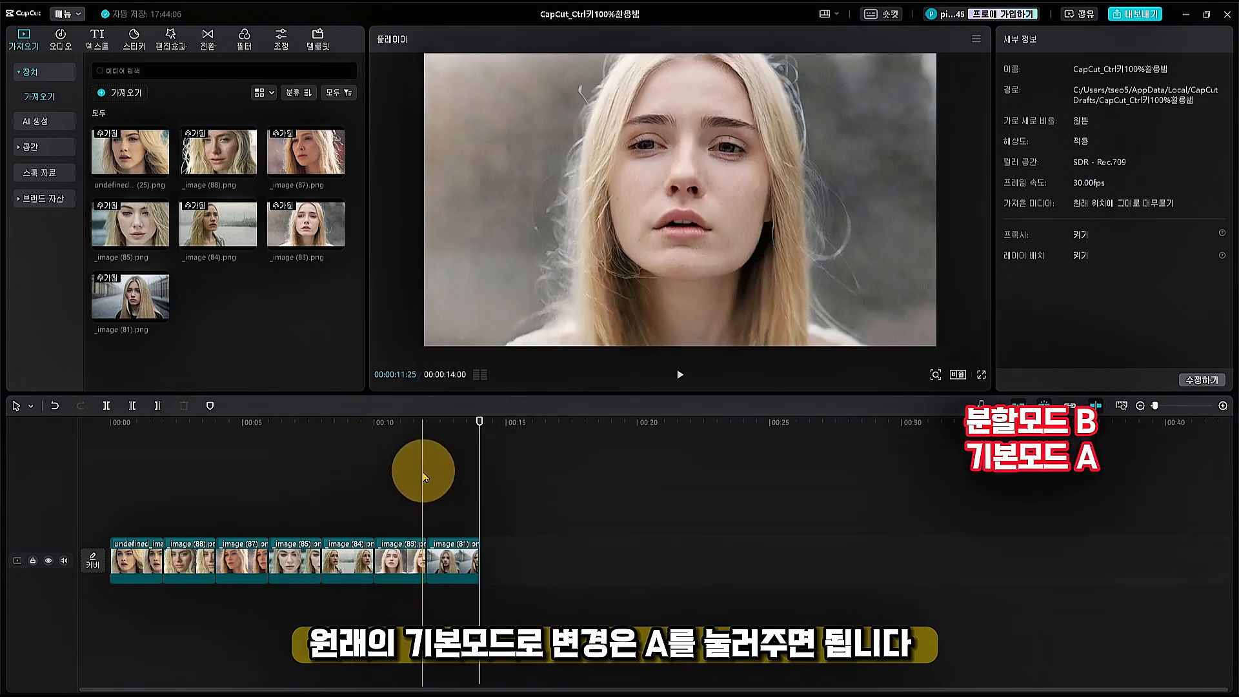
Try the select-left and select-right cursor modes on the timeline clips from the preview axis position
{"action": "left_click", "coordinate": [30, 405]}
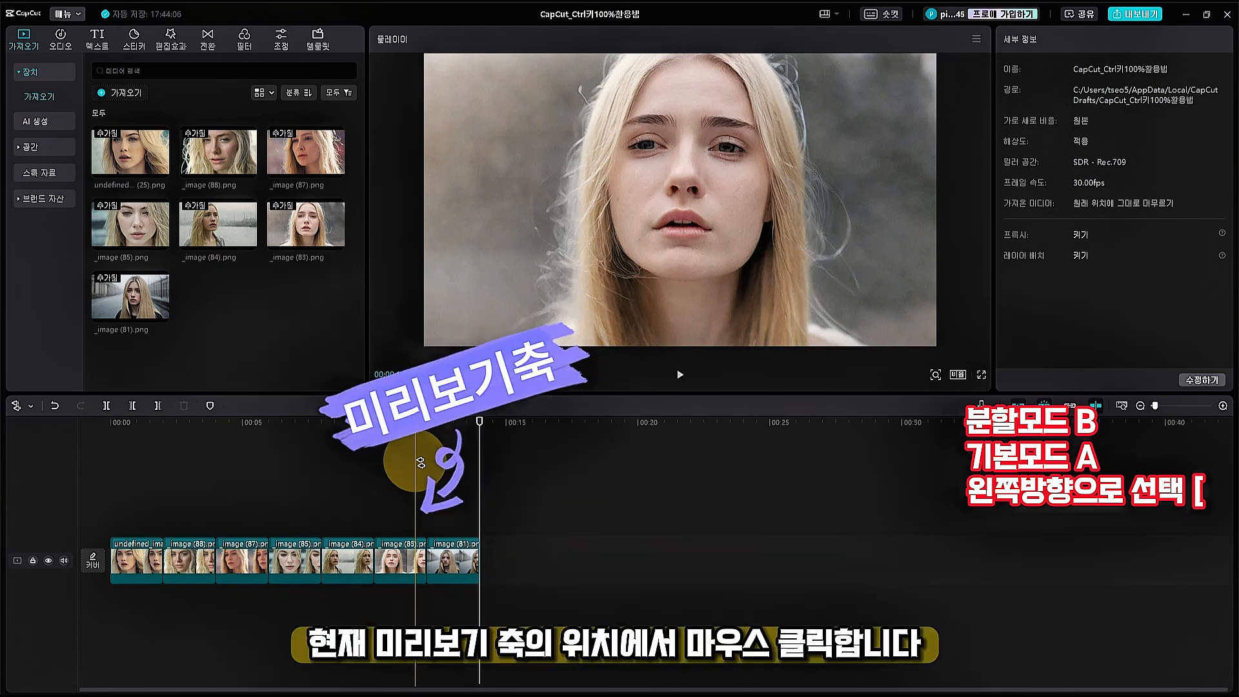
{"action": "left_click", "coordinate": [421, 463]}
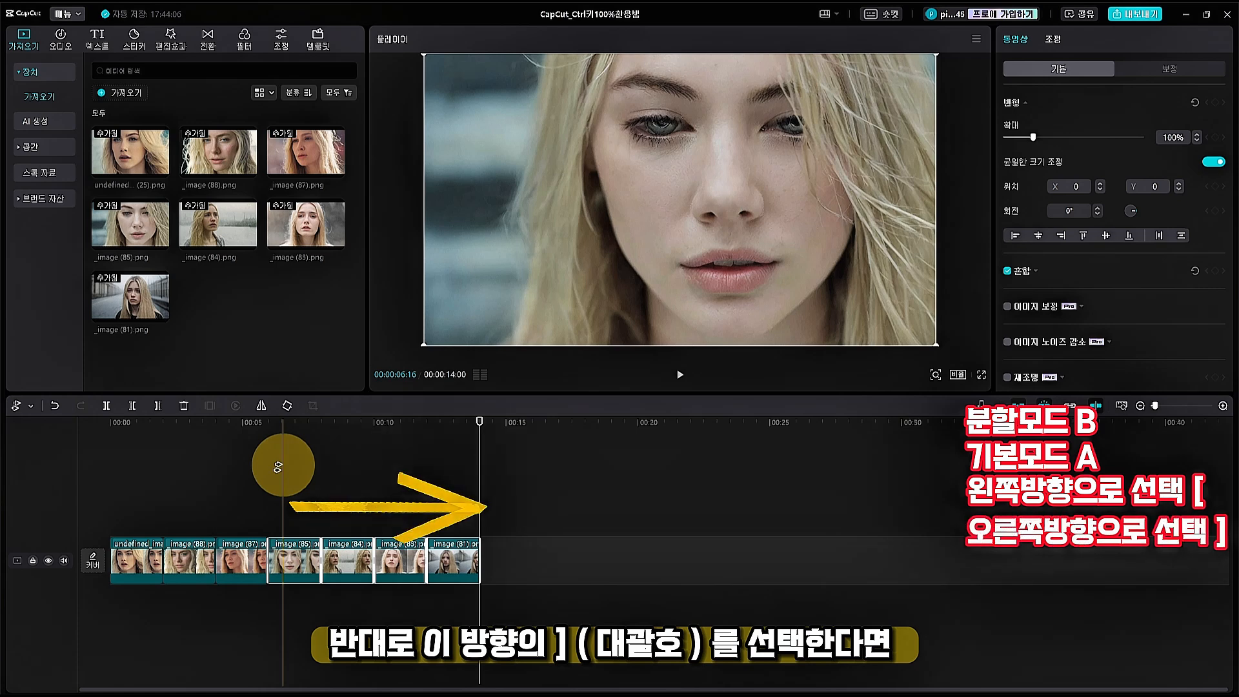
{"action": "left_click", "coordinate": [381, 475]}
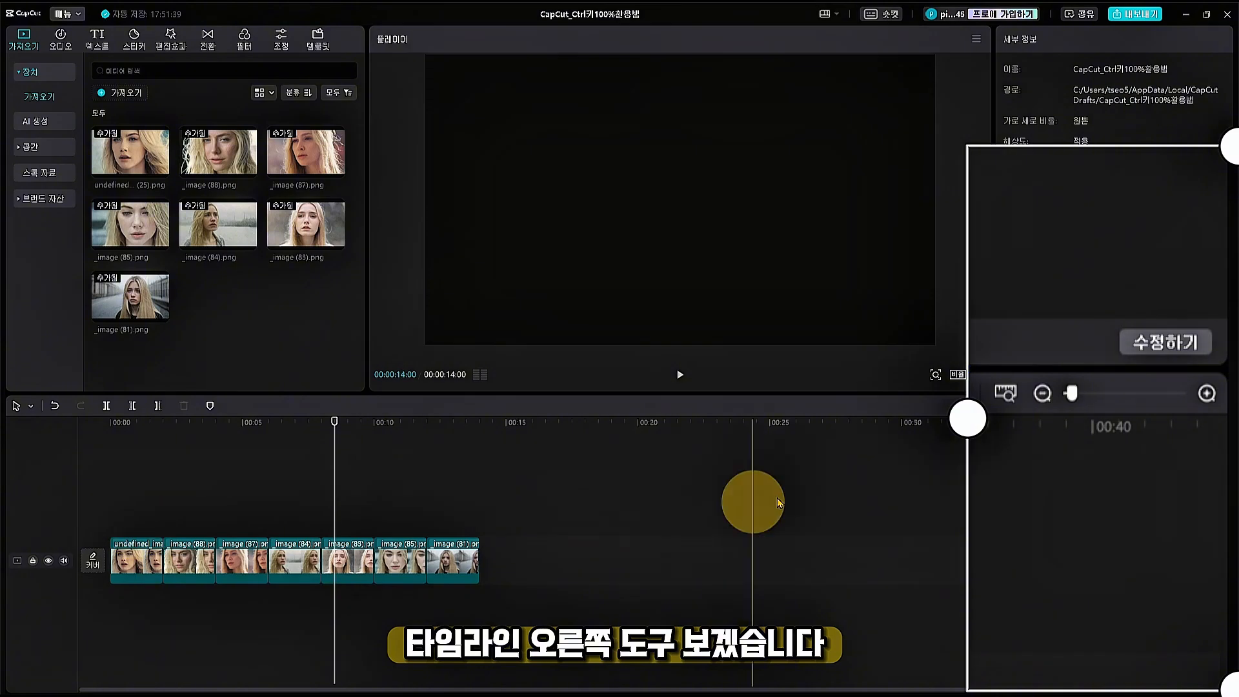
Magnify the timeline clips around the playhead, and shrink them back until all seven clips fit in view
{"action": "left_click_drag", "start_coordinate": [1075, 395], "coordinate": [1105, 390]}
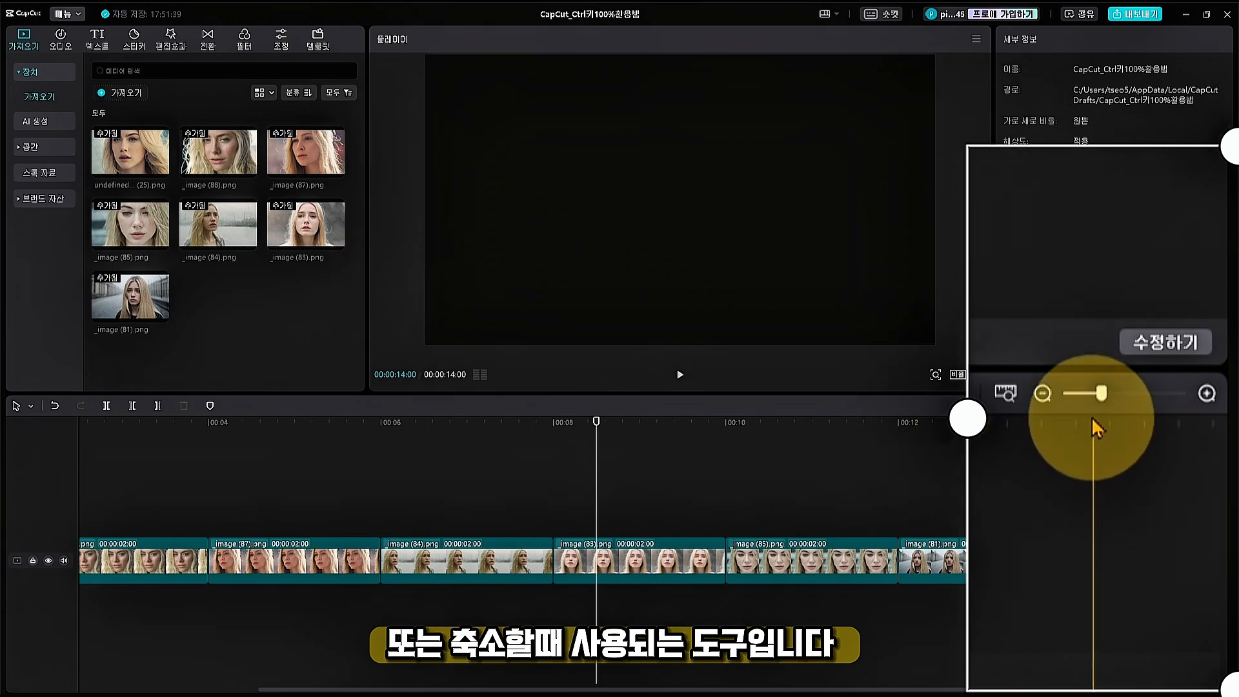
{"action": "left_click_drag", "start_coordinate": [1102, 394], "coordinate": [1101, 403]}
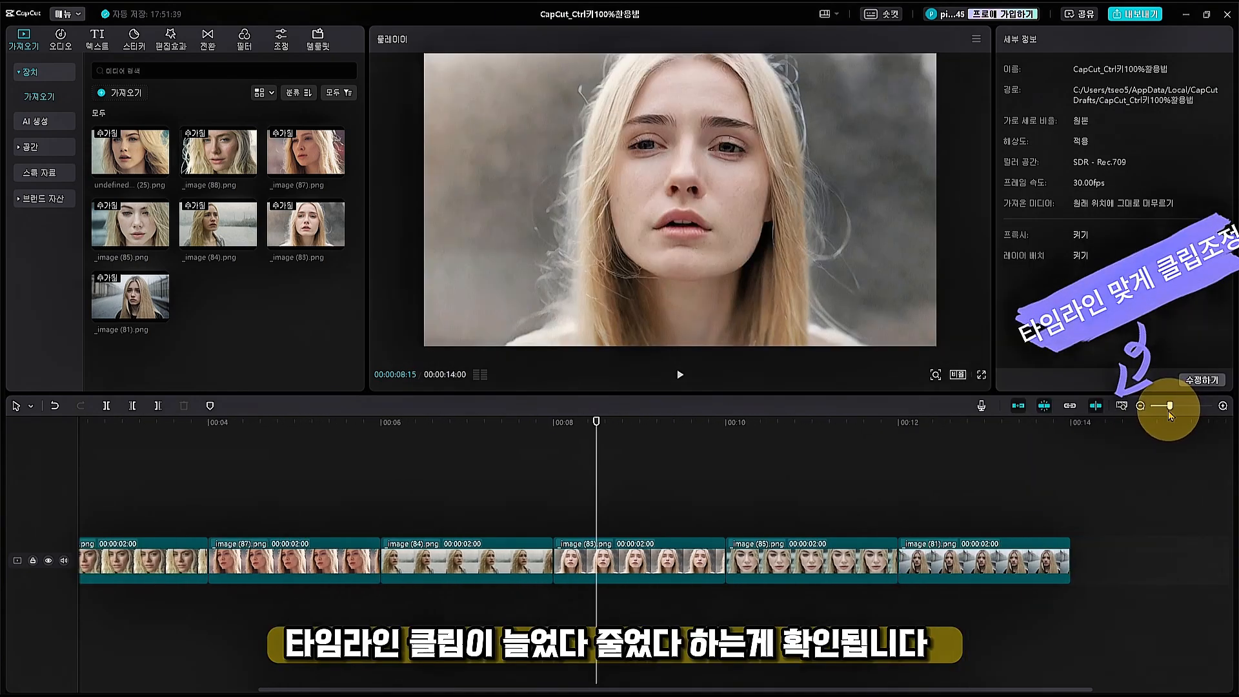
{"action": "left_click", "coordinate": [1223, 406]}
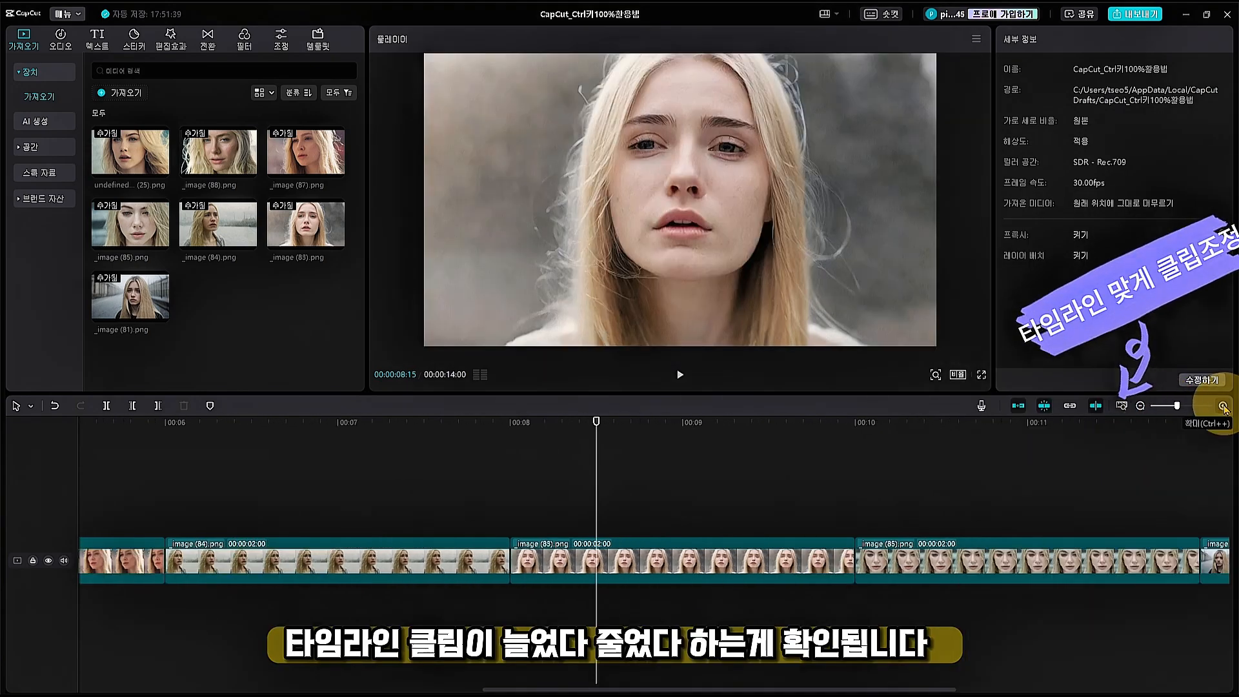
{"action": "left_click", "coordinate": [1223, 406]}
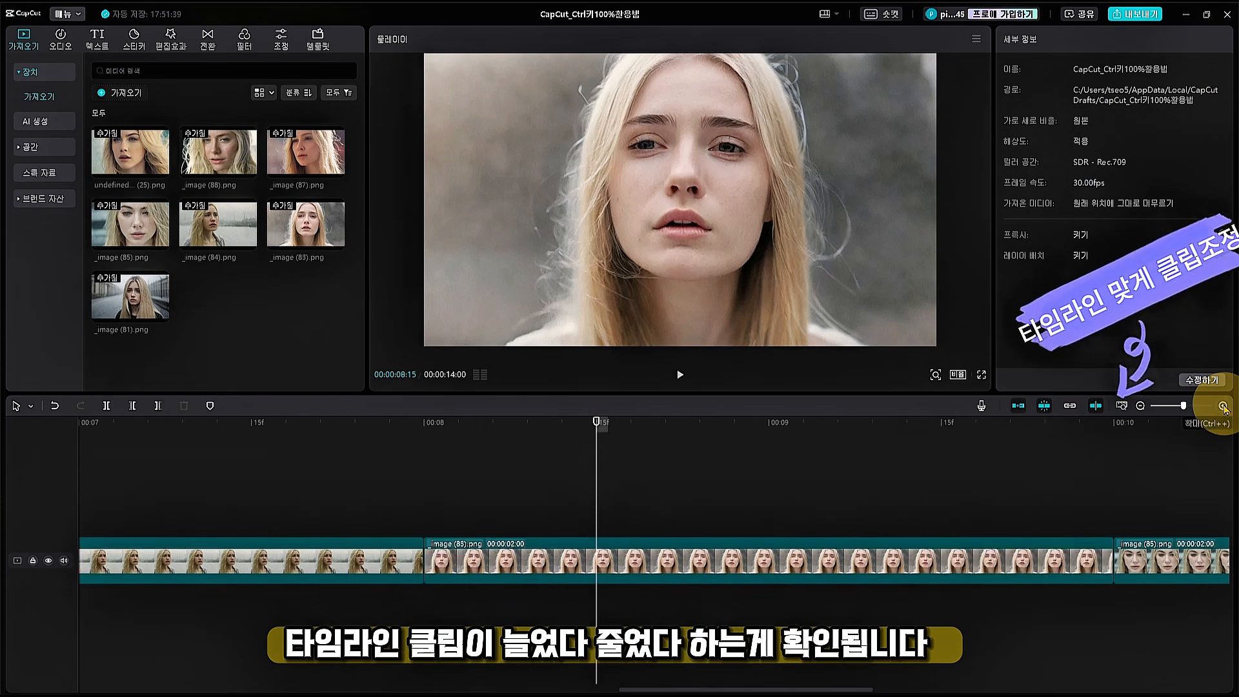
{"action": "left_click", "coordinate": [1140, 406]}
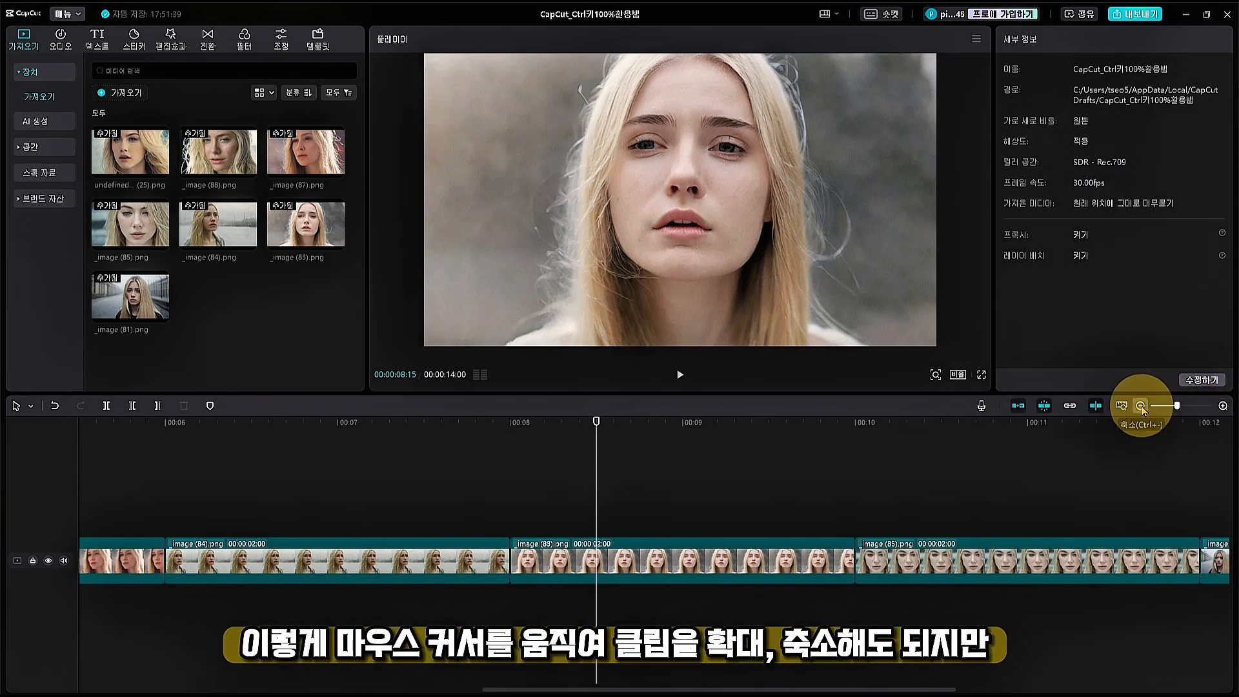
{"action": "left_click", "coordinate": [1140, 406]}
{"action": "left_click", "coordinate": [1141, 406]}
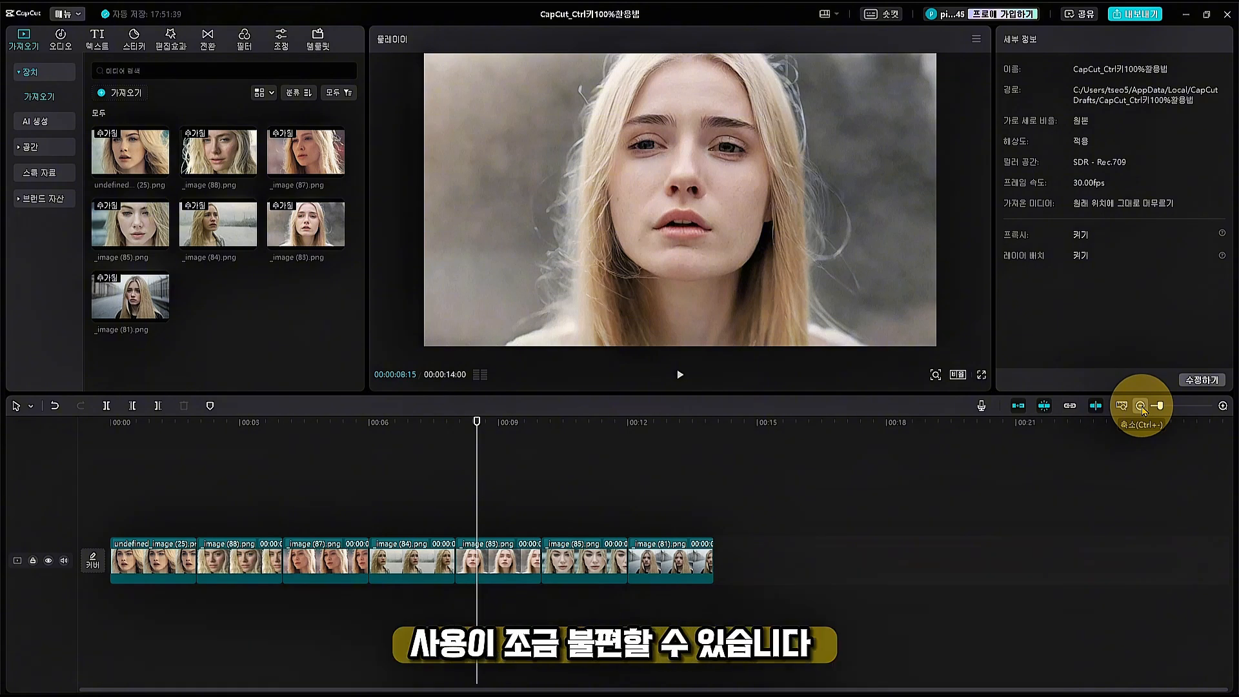
Magnify the timeline with the zoom-in control, fit all seven clips in view, and fine-tune the magnification with the zoom slider
{"action": "left_click", "coordinate": [1224, 406]}
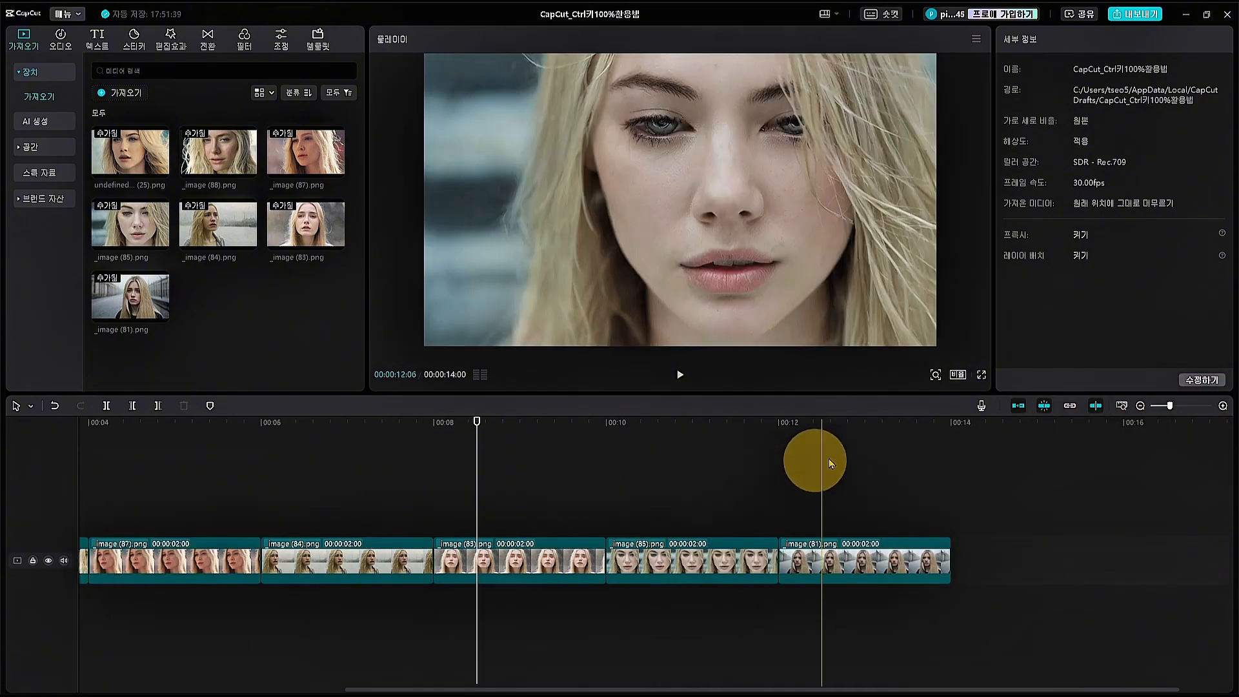
{"action": "left_click", "coordinate": [1121, 406]}
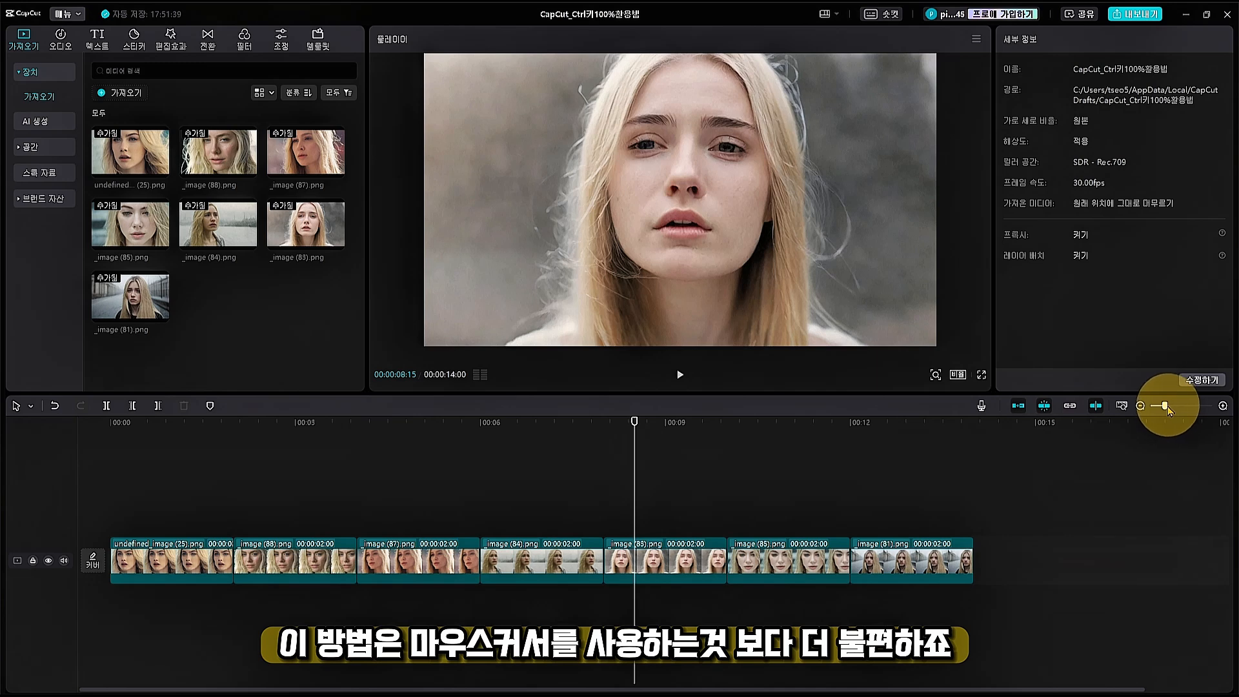
{"action": "left_click_drag", "start_coordinate": [1166, 408], "coordinate": [1171, 407]}
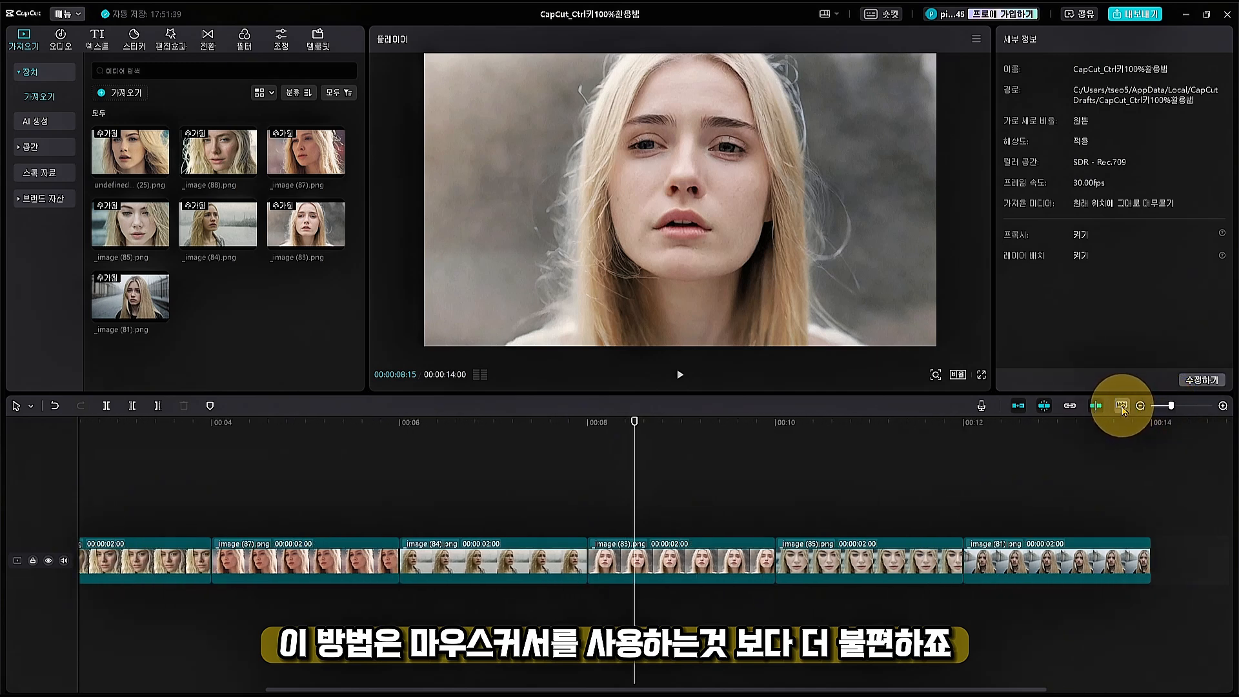
{"action": "left_click", "coordinate": [1122, 406]}
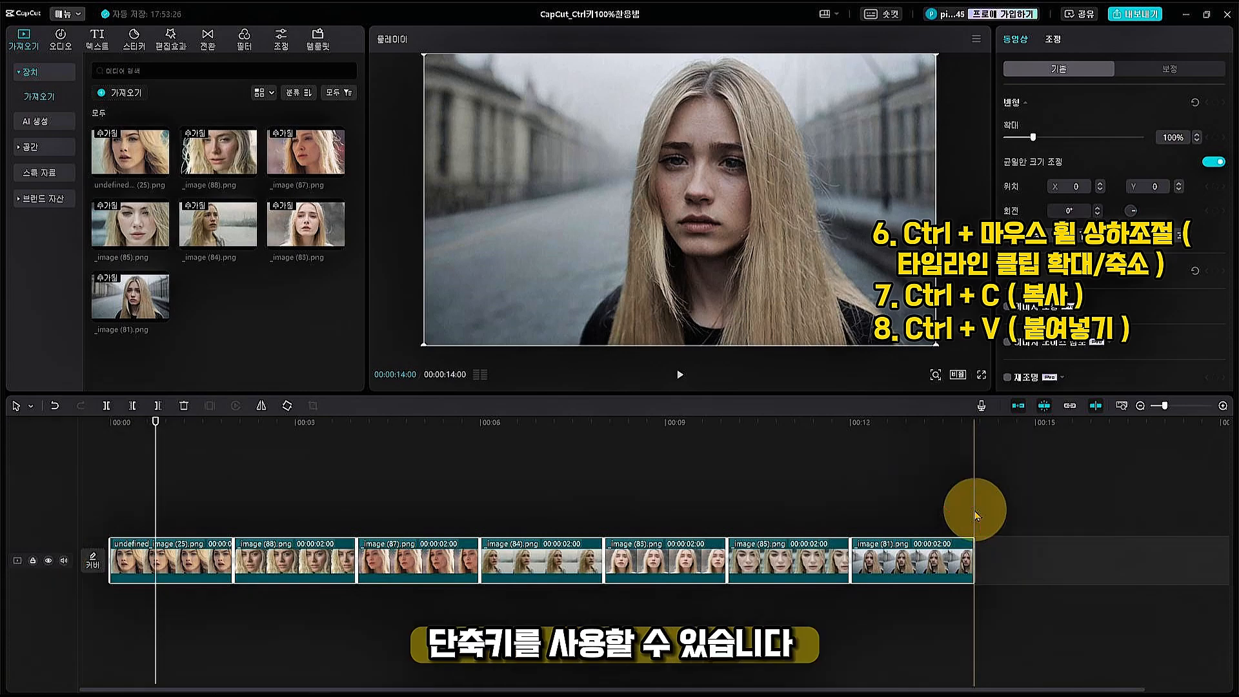
Paste the seven copied clips at 00:00:14:00, the end of the timeline, and move them down onto the main track
{"action": "key", "text": "ctrl+v"}
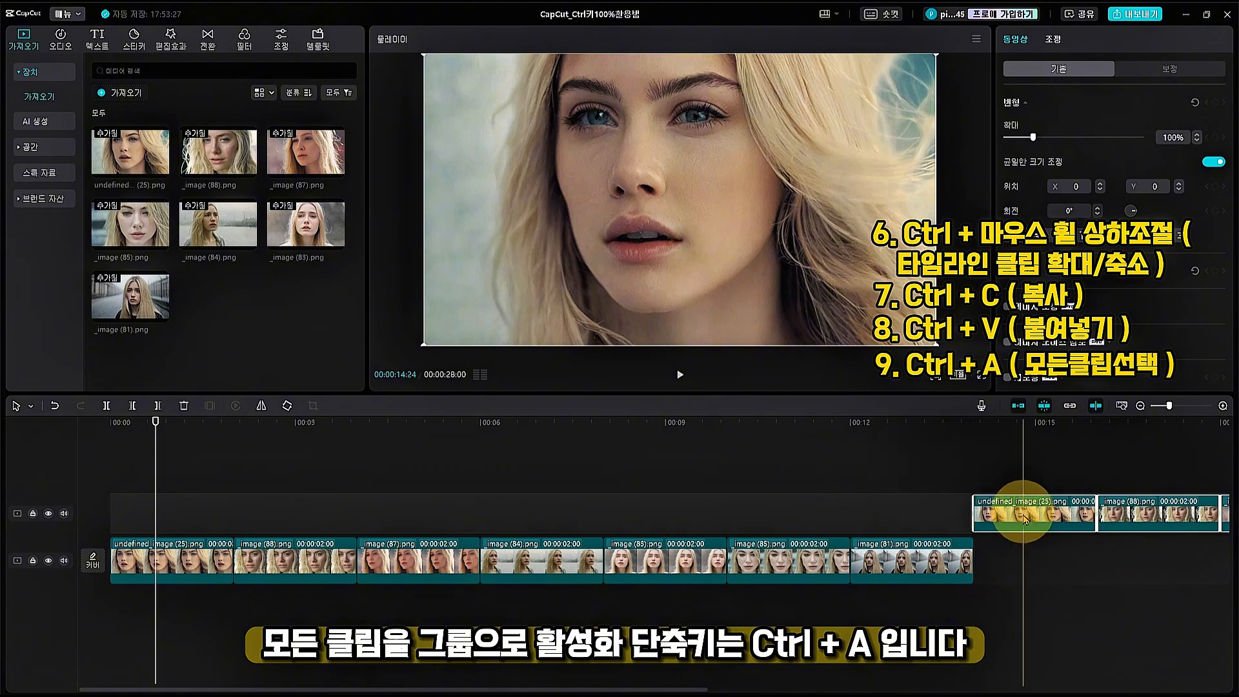
{"action": "left_click_drag", "start_coordinate": [1024, 515], "coordinate": [1025, 561]}
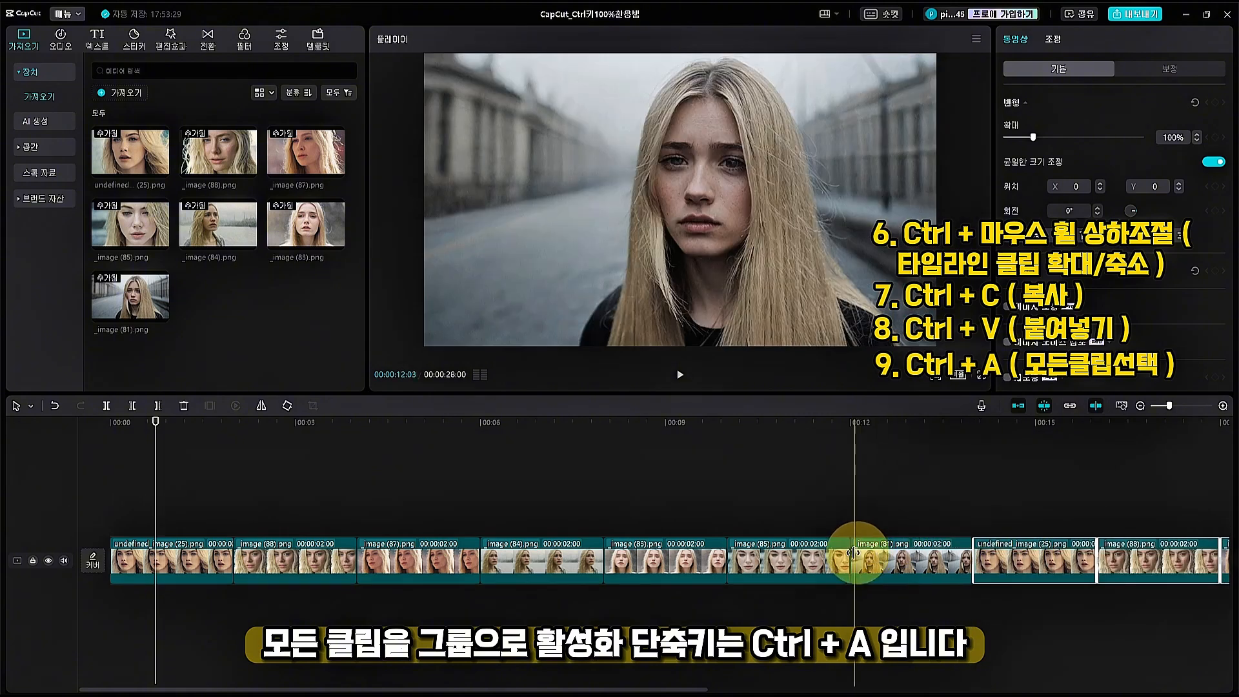
{"action": "scroll", "coordinate": [775, 556], "scroll_direction": "down", "scroll_amount": 4}
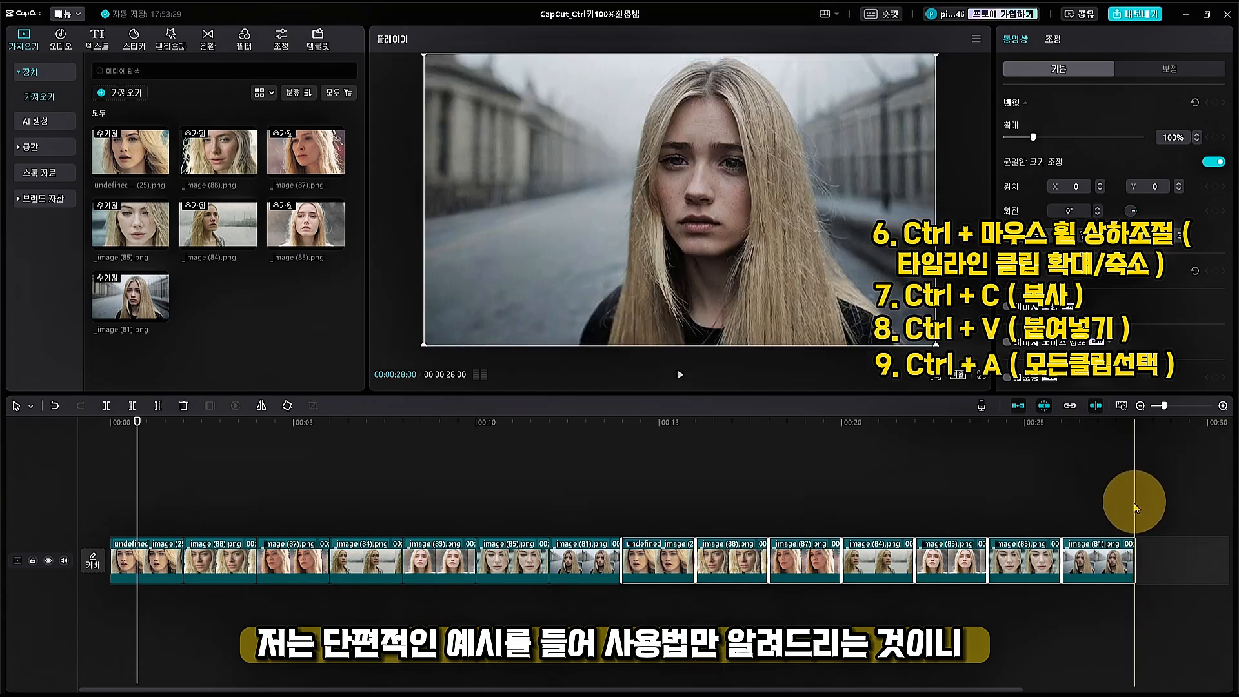
Paste the seven copied clips again at 00:00:28:00 and move them onto the main track behind the existing clips
{"action": "key", "text": "ctrl+v"}
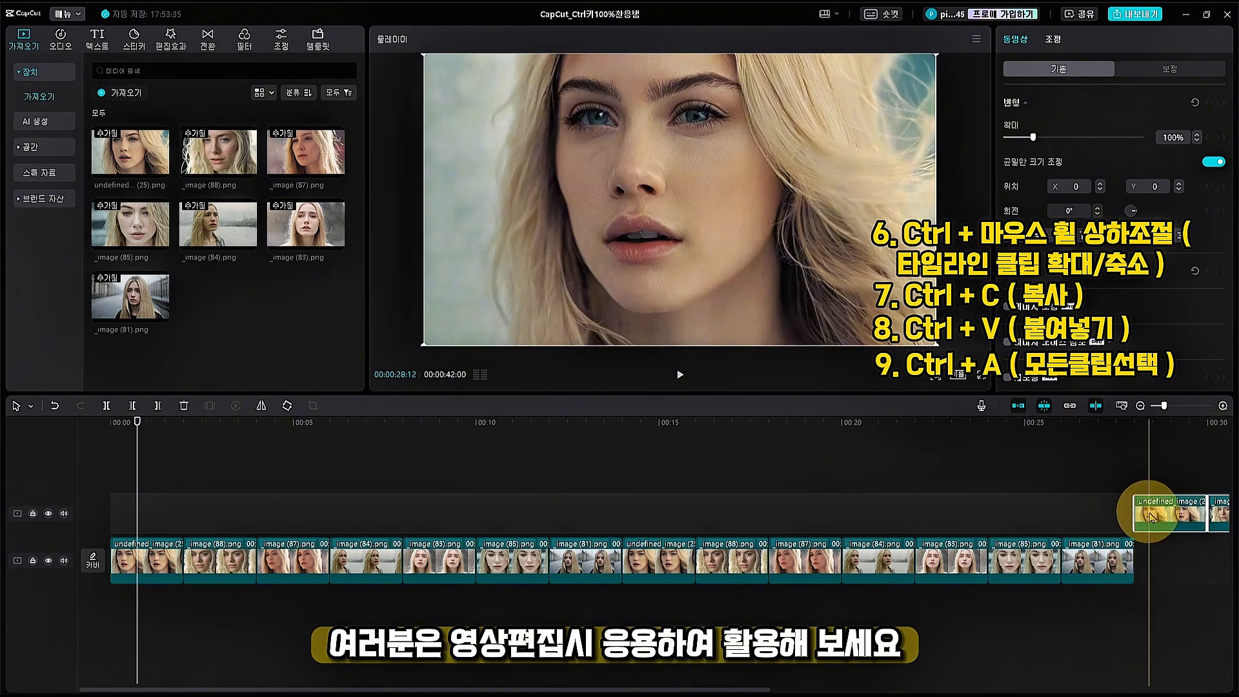
{"action": "left_click_drag", "start_coordinate": [1148, 512], "coordinate": [1157, 553]}
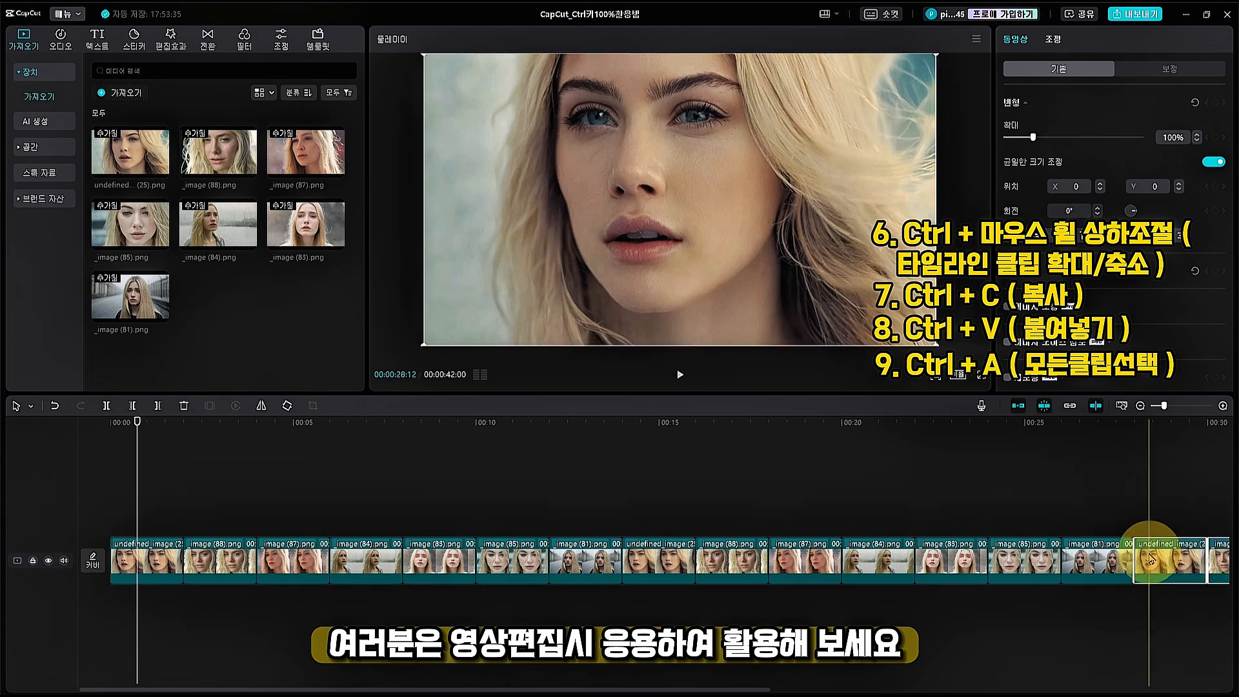
{"action": "scroll", "coordinate": [691, 510], "scroll_direction": "down", "scroll_amount": 3, "text": "ctrl"}
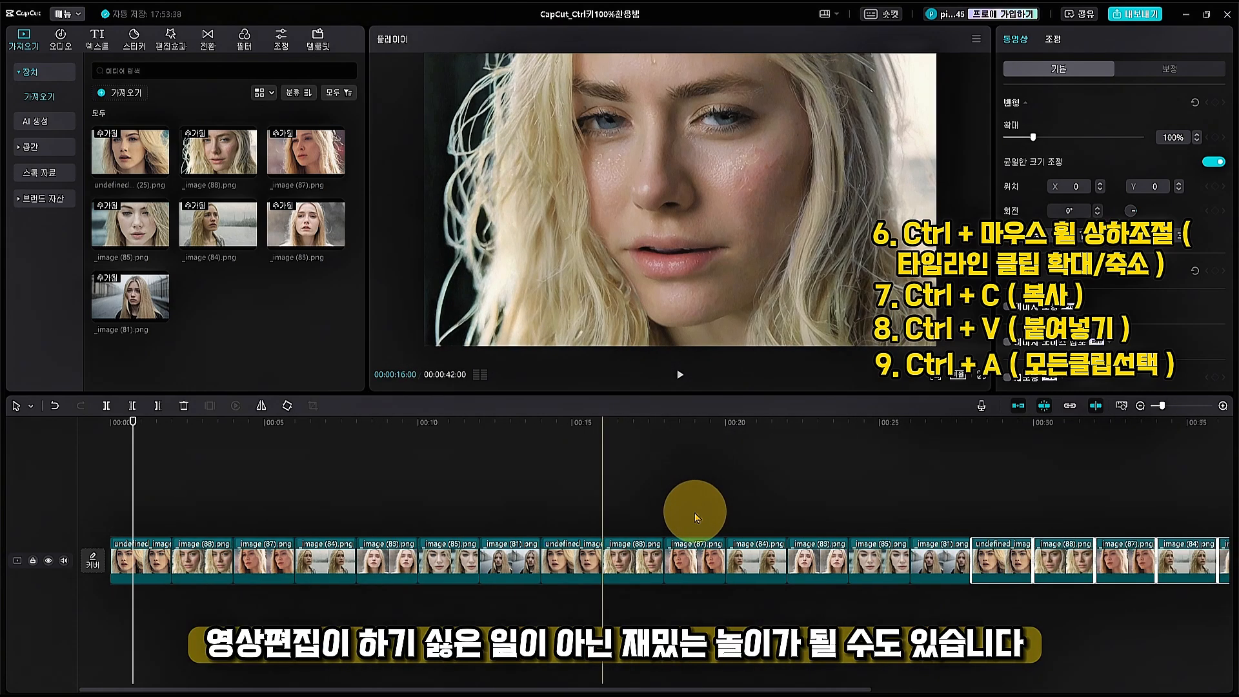
{"action": "scroll", "coordinate": [667, 502], "scroll_direction": "down", "scroll_amount": 1, "text": "ctrl"}
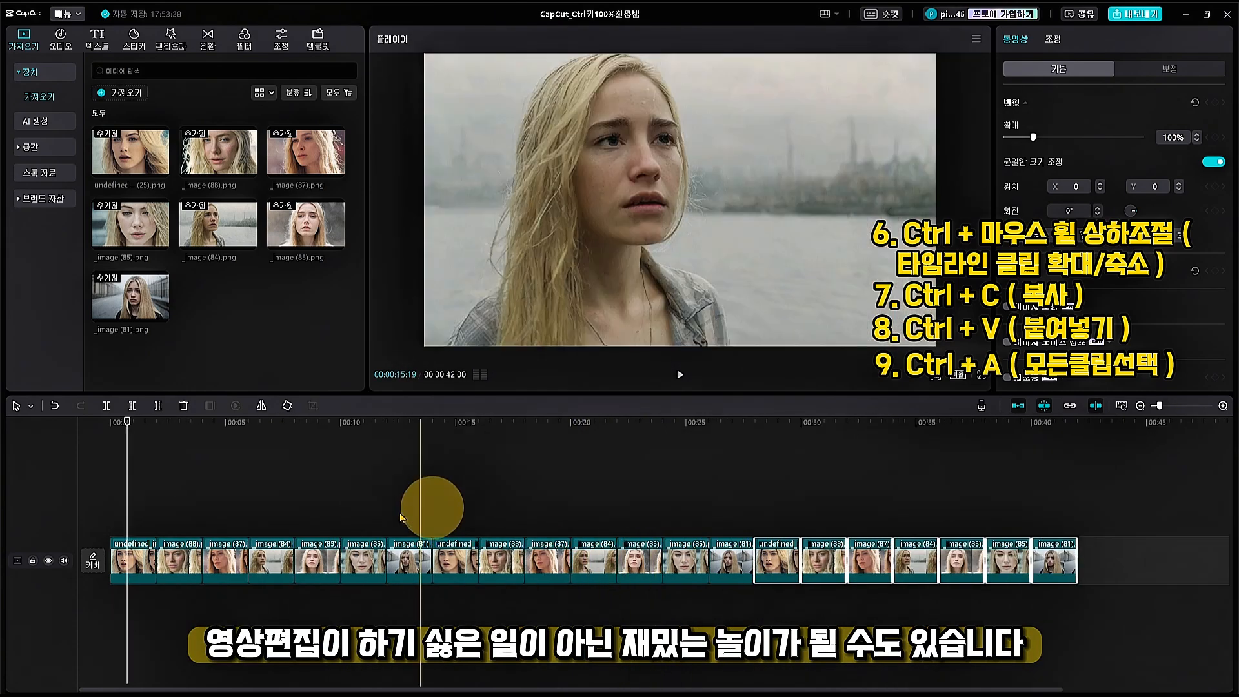
Select all timeline clips, paste the seven copied clips at 00:00:42:00, and move the pasted set onto the main track
{"action": "key", "text": "ctrl+a"}
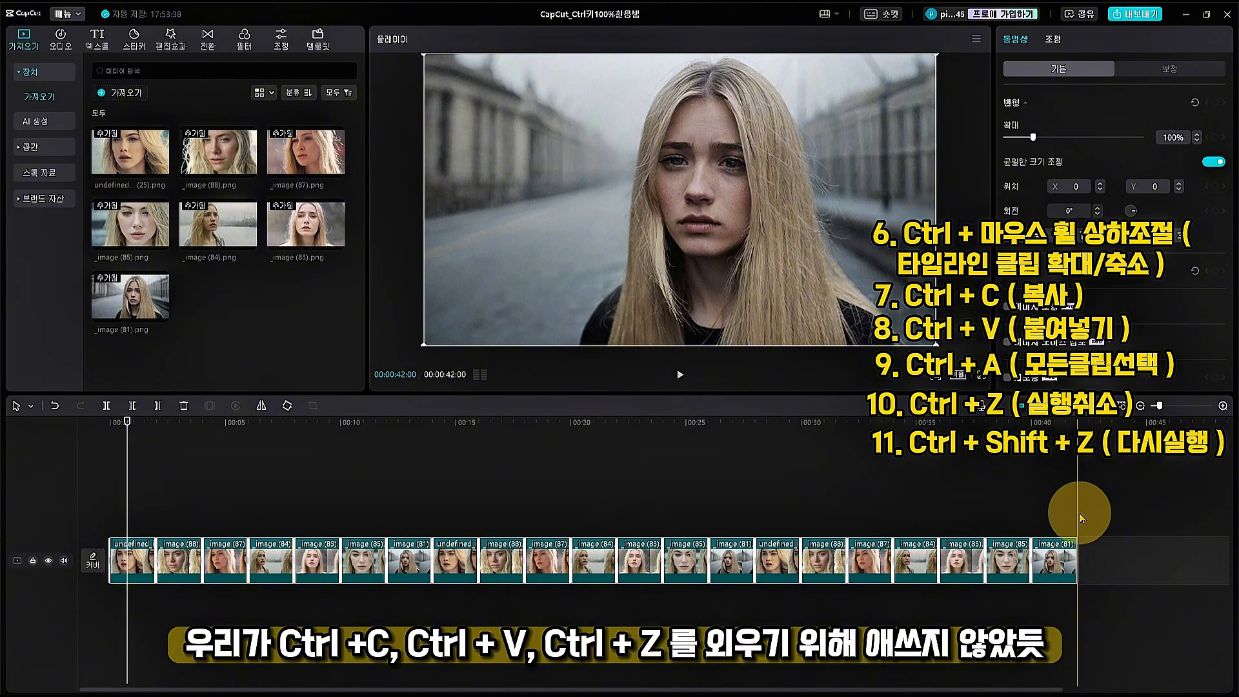
{"action": "key", "text": "ctrl+v"}
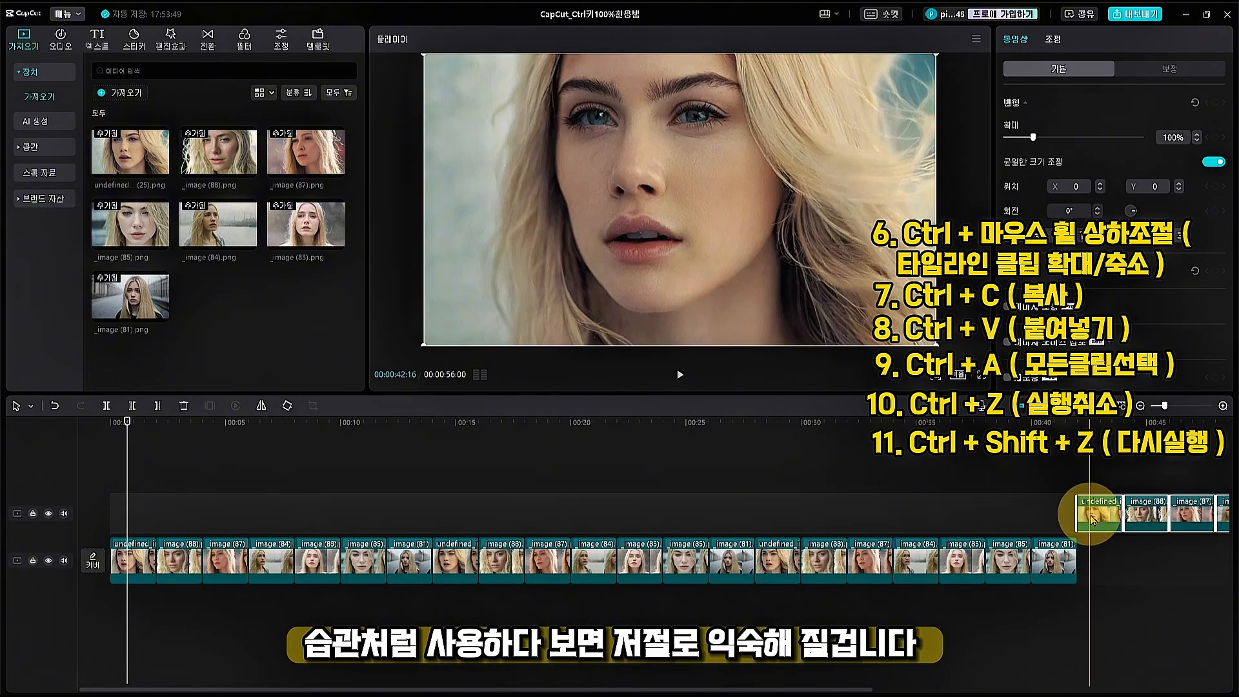
{"action": "left_click_drag", "start_coordinate": [1093, 520], "coordinate": [1093, 561]}
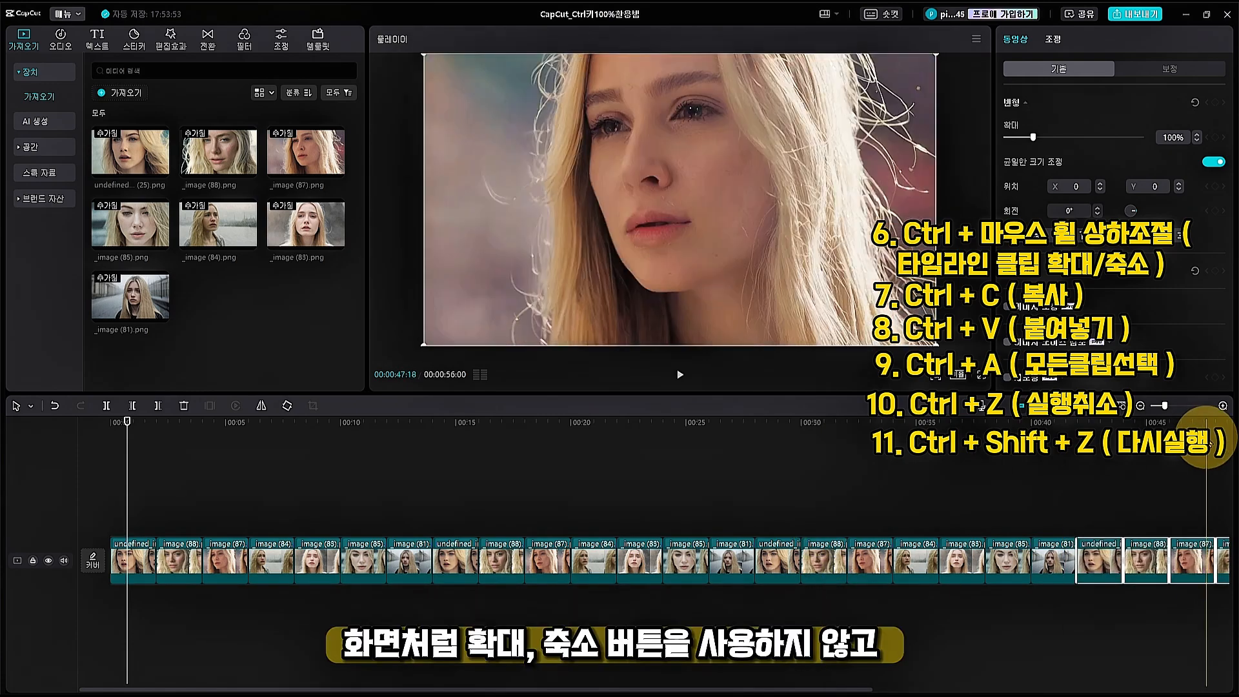
Enlarge and shrink the timeline clips several times with the zoom-in and zoom-out controls, ending on a magnified view
{"action": "left_click", "coordinate": [1223, 406]}
{"action": "left_click", "coordinate": [1223, 406]}
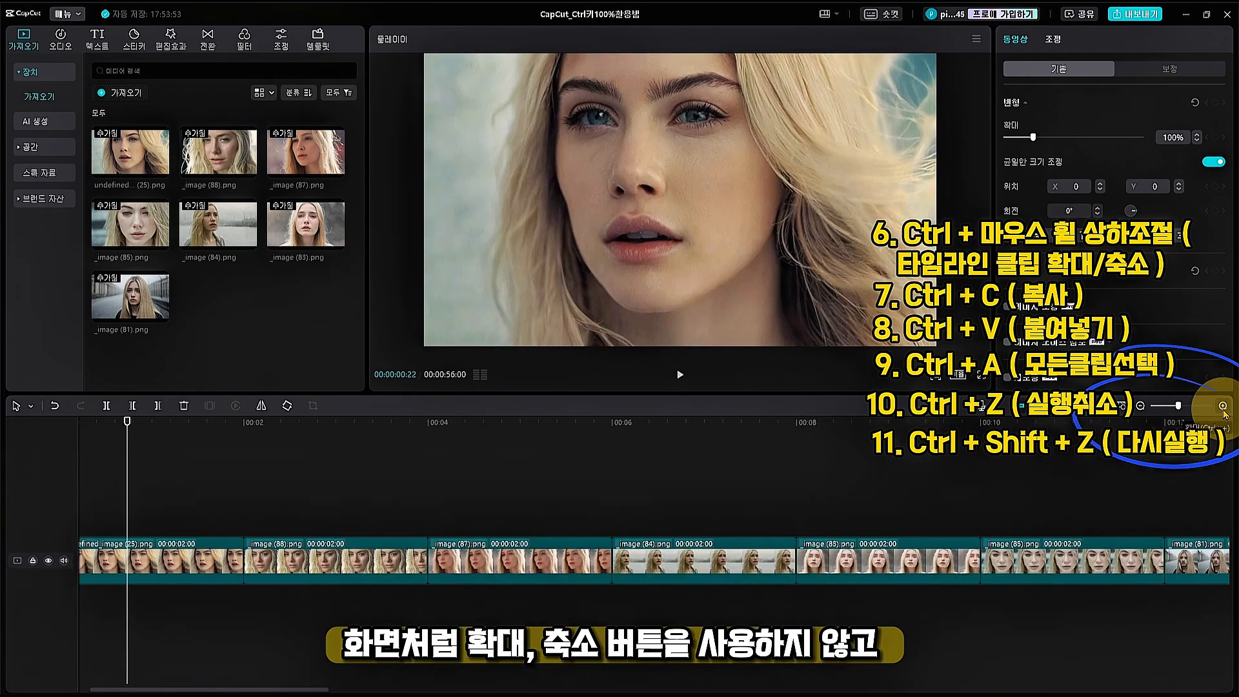
{"action": "left_click", "coordinate": [1140, 405]}
{"action": "left_click", "coordinate": [1141, 405]}
{"action": "left_click", "coordinate": [1141, 405]}
{"action": "left_click", "coordinate": [1141, 407]}
{"action": "left_click", "coordinate": [1142, 407]}
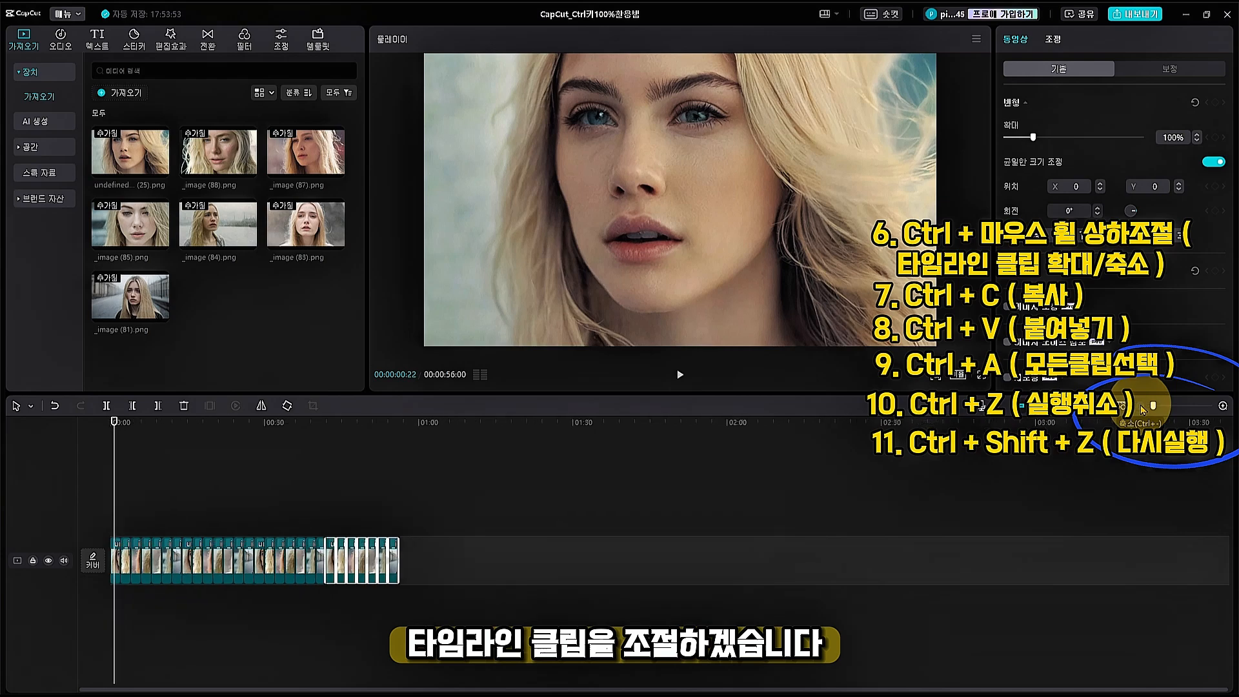
{"action": "left_click", "coordinate": [1223, 405]}
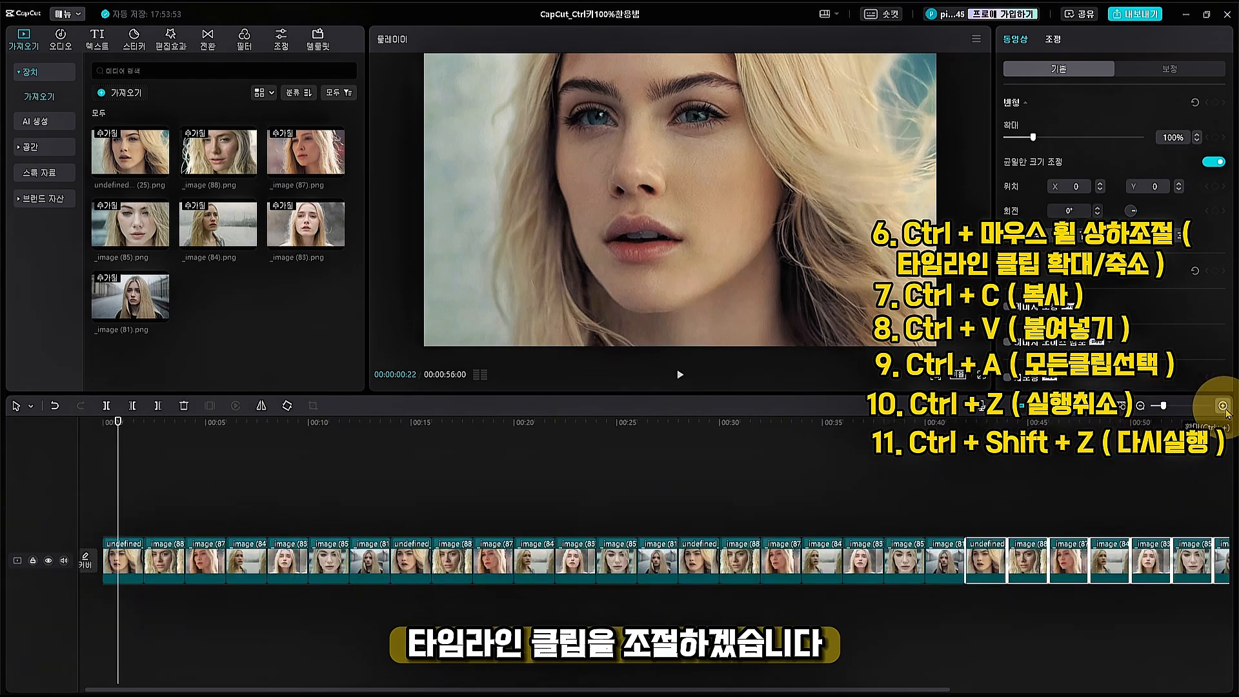
{"action": "left_click", "coordinate": [1221, 405]}
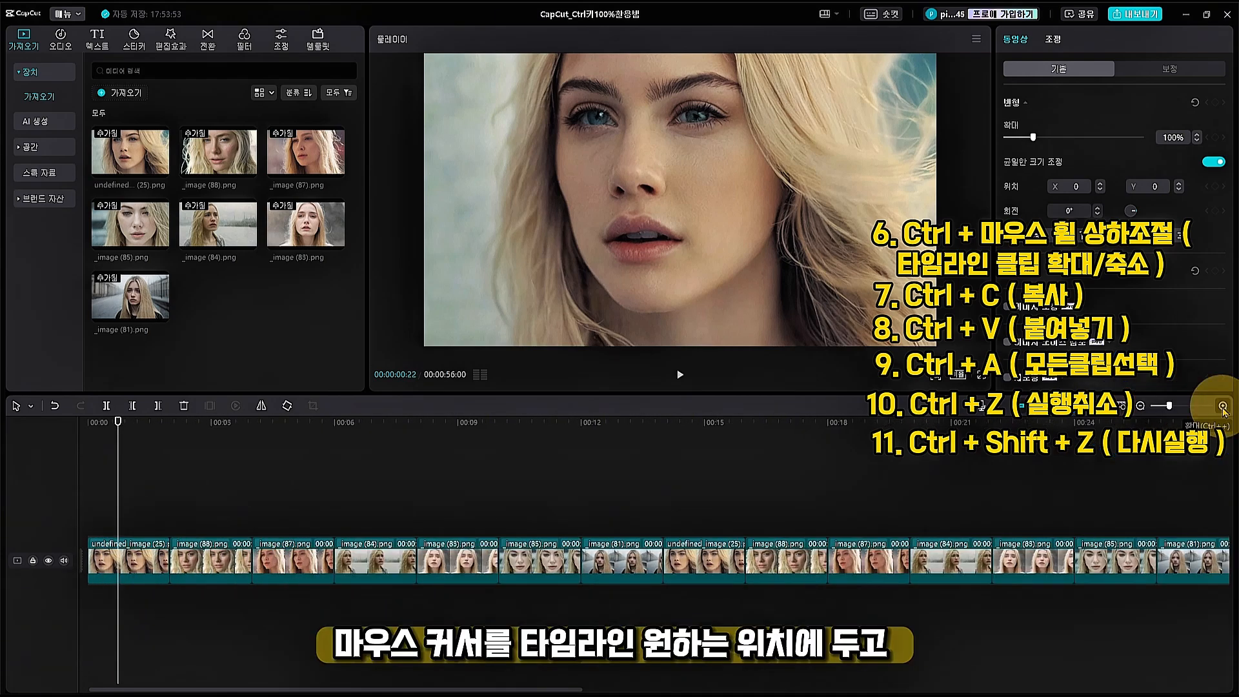
{"action": "left_click", "coordinate": [1221, 405]}
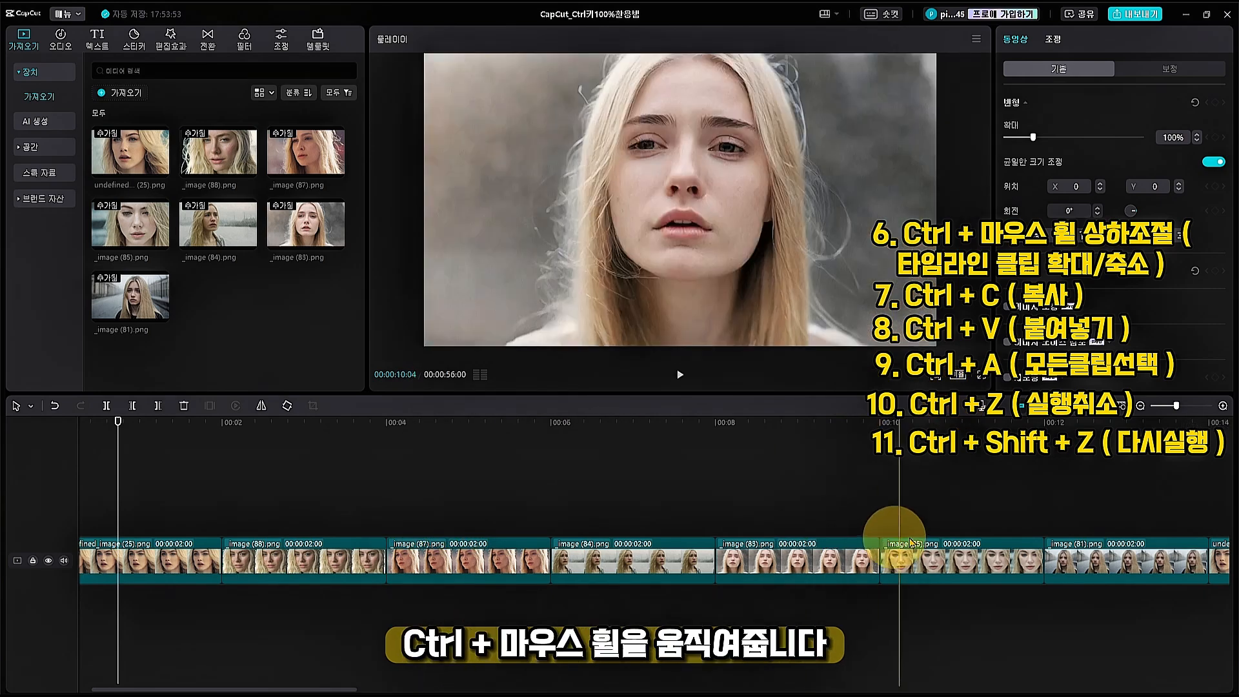
Shrink the timeline until the whole sequence fits, and magnify it again around the clips in its middle
{"action": "scroll", "coordinate": [1185, 517], "scroll_direction": "down", "scroll_amount": 3}
{"action": "scroll", "coordinate": [1183, 520], "scroll_direction": "down", "scroll_amount": 4}
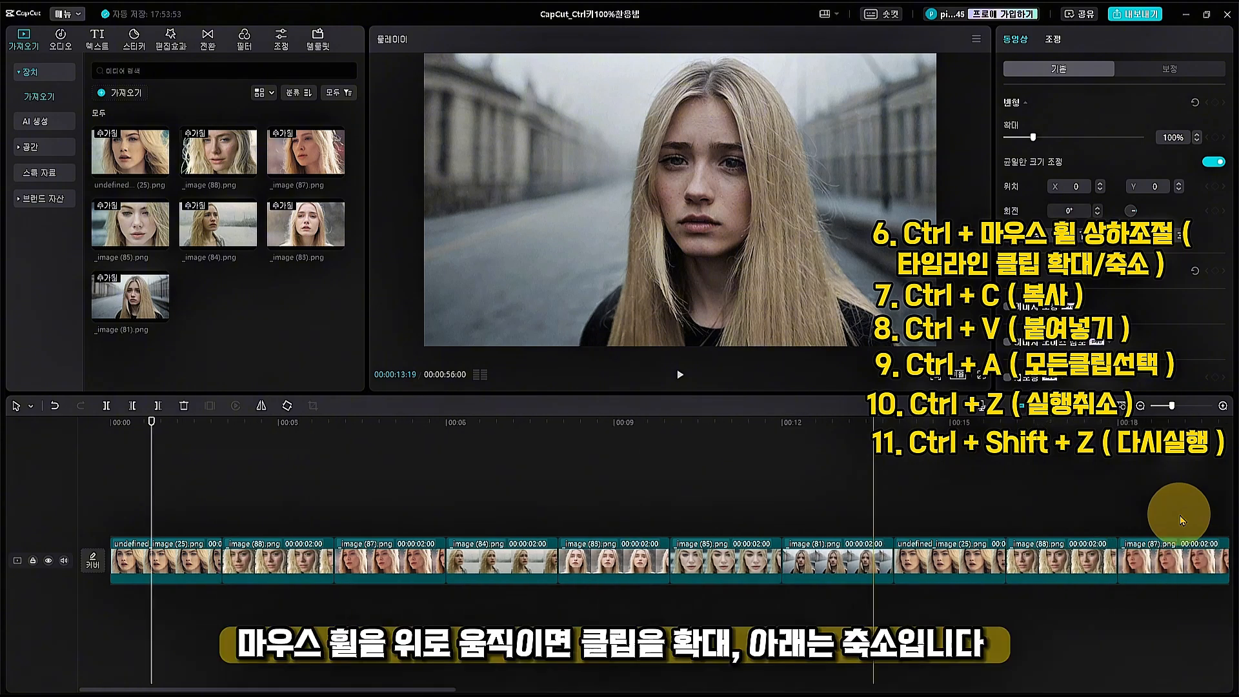
{"action": "scroll", "coordinate": [1178, 516], "scroll_direction": "down", "scroll_amount": 4}
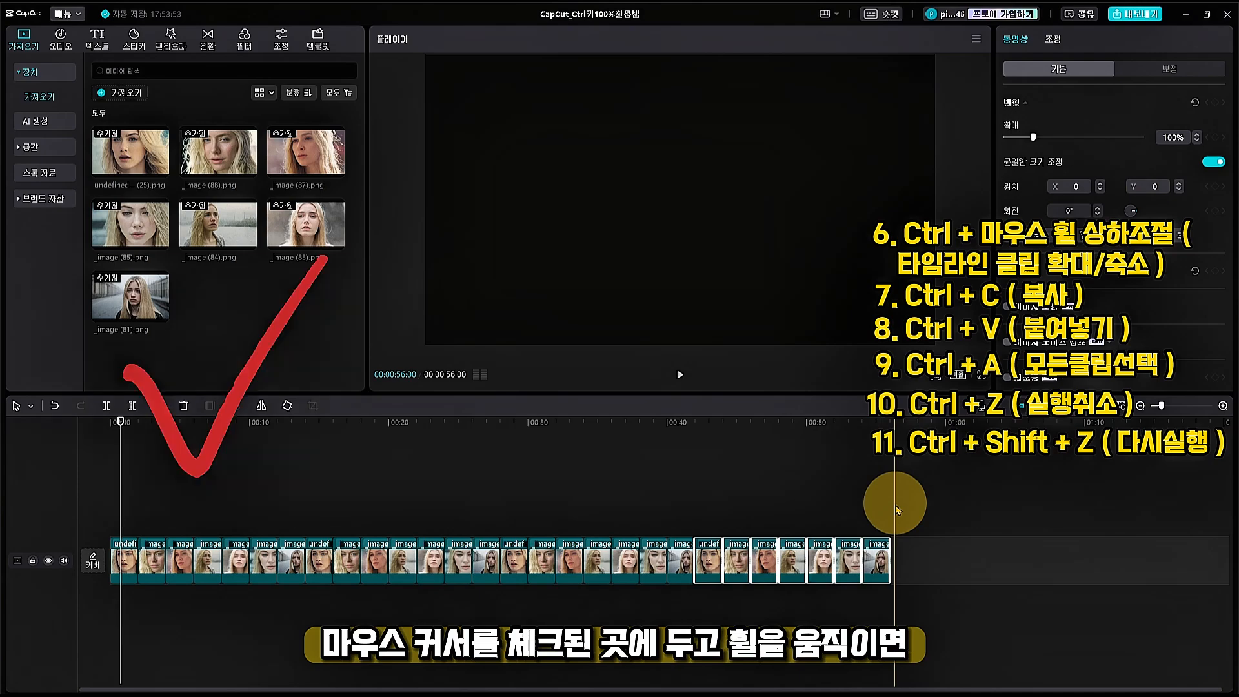
{"action": "scroll", "coordinate": [465, 610], "scroll_direction": "up", "scroll_amount": 5}
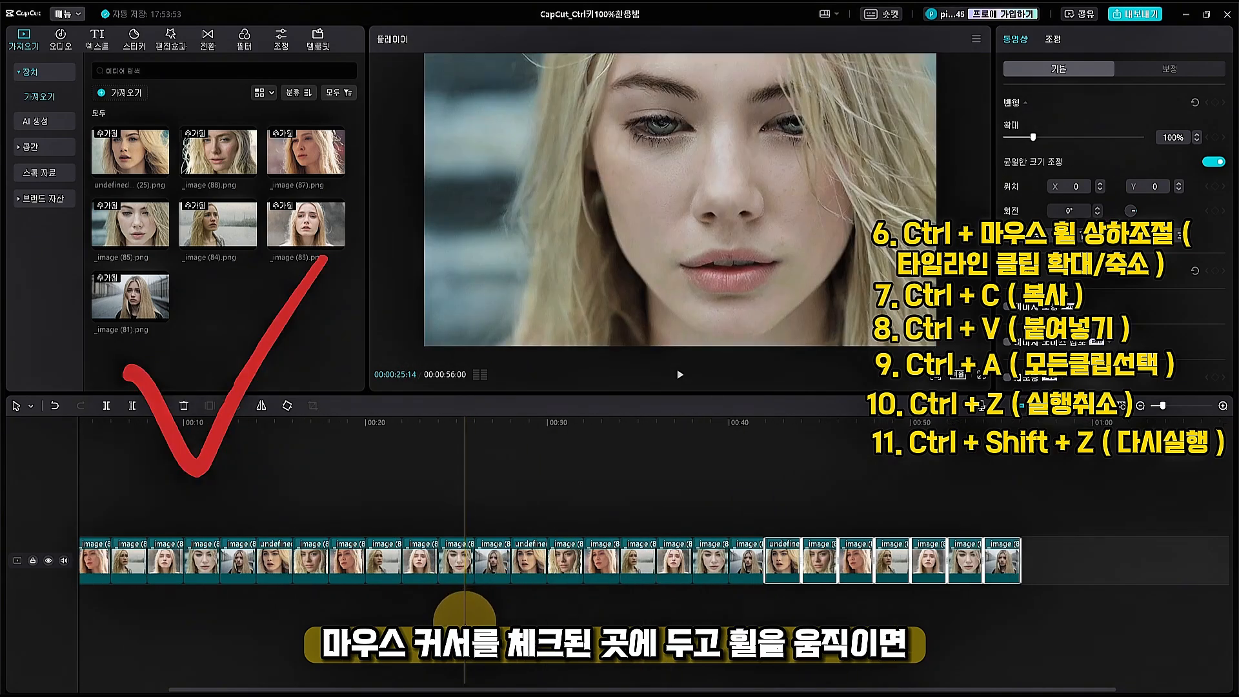
{"action": "scroll", "coordinate": [464, 610], "scroll_direction": "up", "scroll_amount": 1}
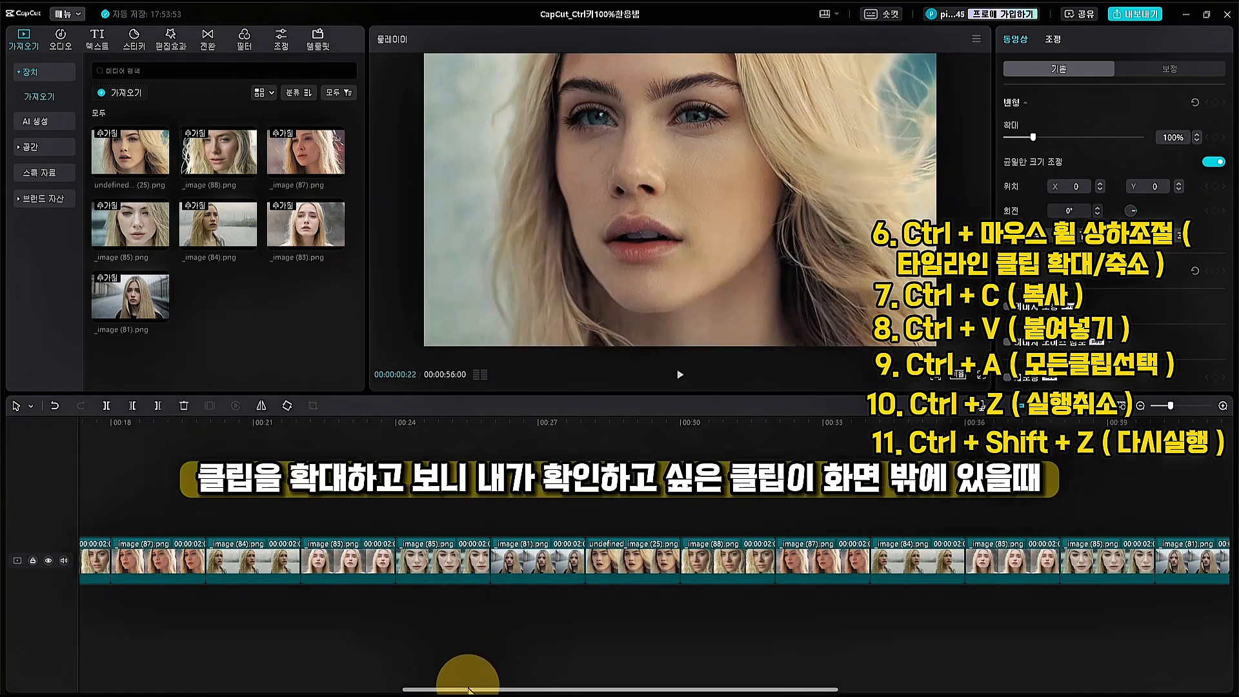
Shift the magnified timeline horizontally to view the clips at its start, its end and around 00:00:39
{"action": "left_click_drag", "start_coordinate": [469, 689], "coordinate": [133, 686]}
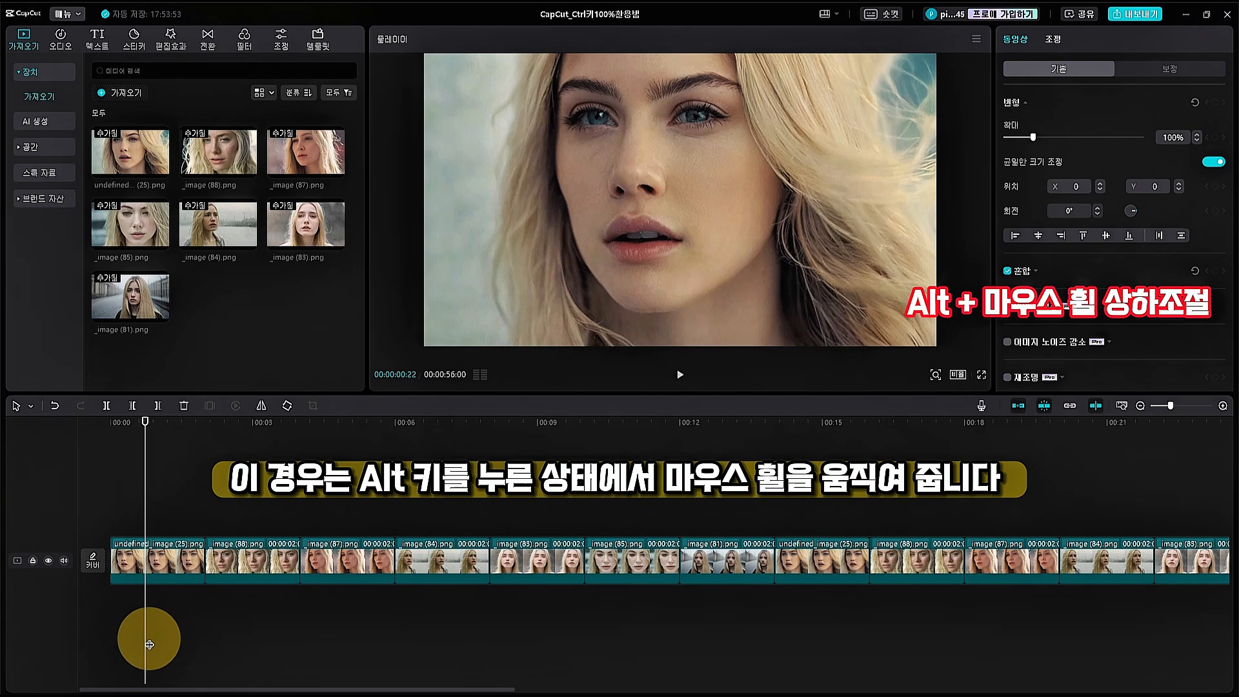
{"action": "left_click", "coordinate": [982, 650]}
{"action": "scroll", "coordinate": [981, 650], "scroll_direction": "right", "scroll_amount": 5}
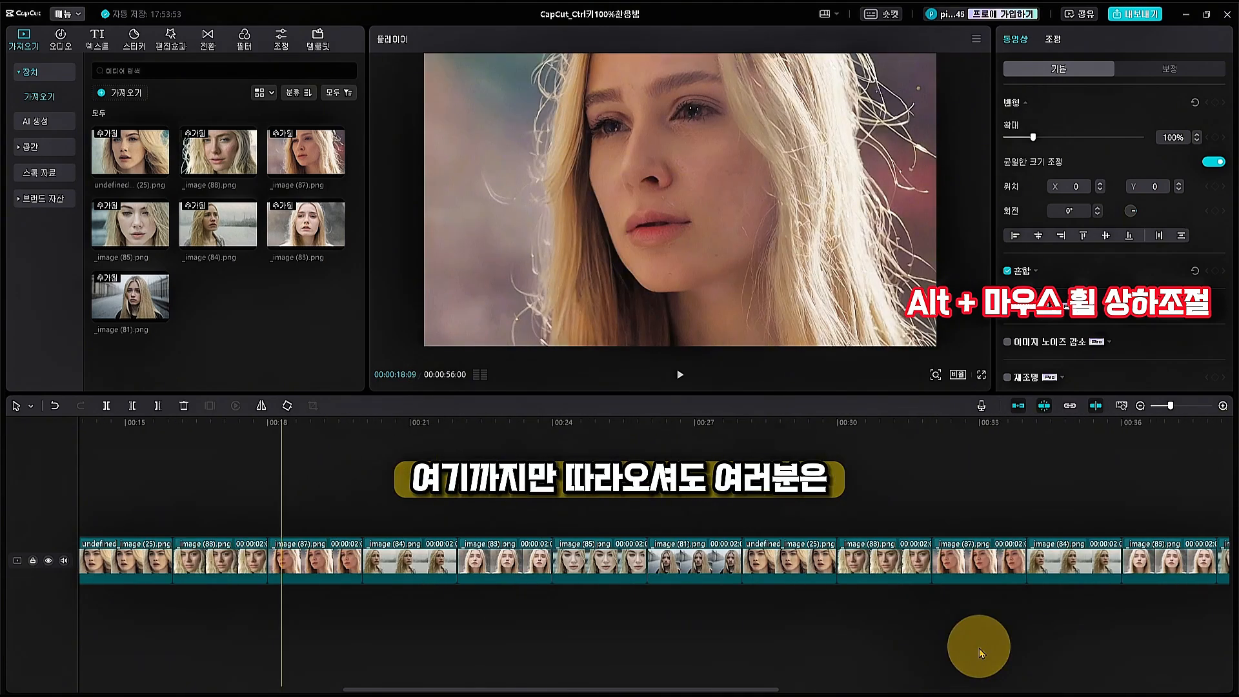
{"action": "scroll", "coordinate": [978, 648], "scroll_direction": "right", "scroll_amount": 8}
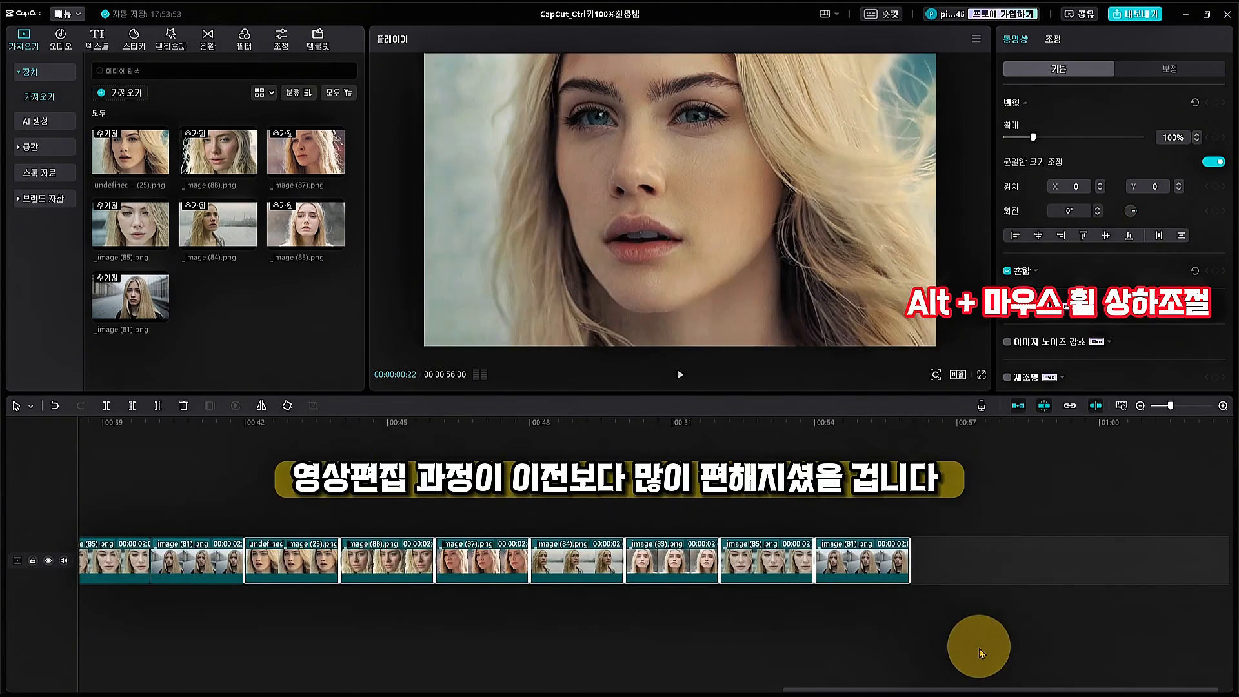
{"action": "scroll", "coordinate": [979, 648], "scroll_direction": "right", "scroll_amount": 1}
{"action": "scroll", "coordinate": [766, 655], "scroll_direction": "left", "scroll_amount": 9}
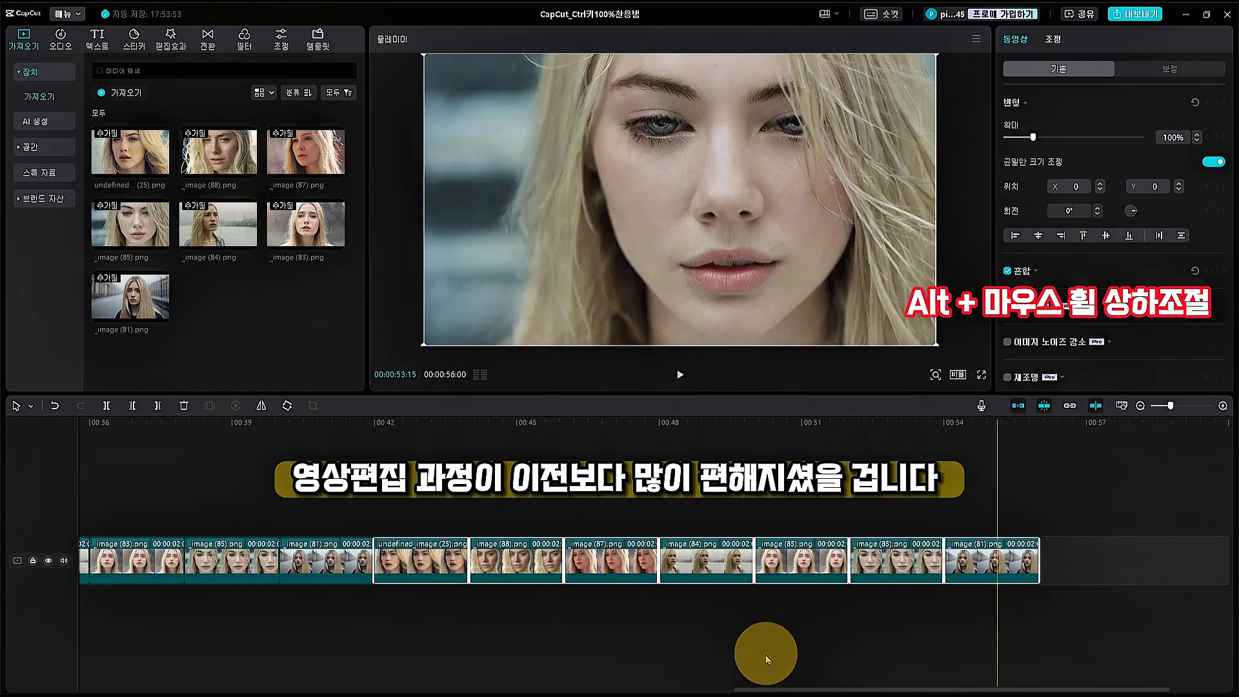
{"action": "scroll", "coordinate": [765, 657], "scroll_direction": "left", "scroll_amount": 4}
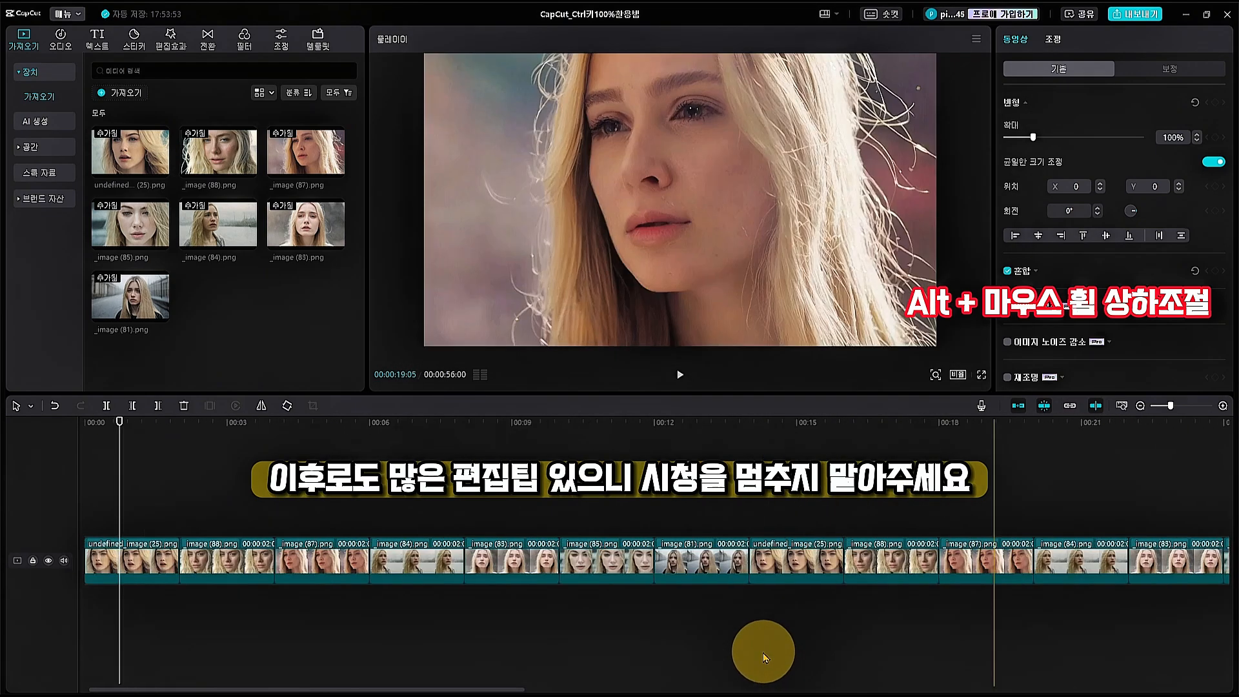
{"action": "scroll", "coordinate": [383, 663], "scroll_direction": "right", "scroll_amount": 6}
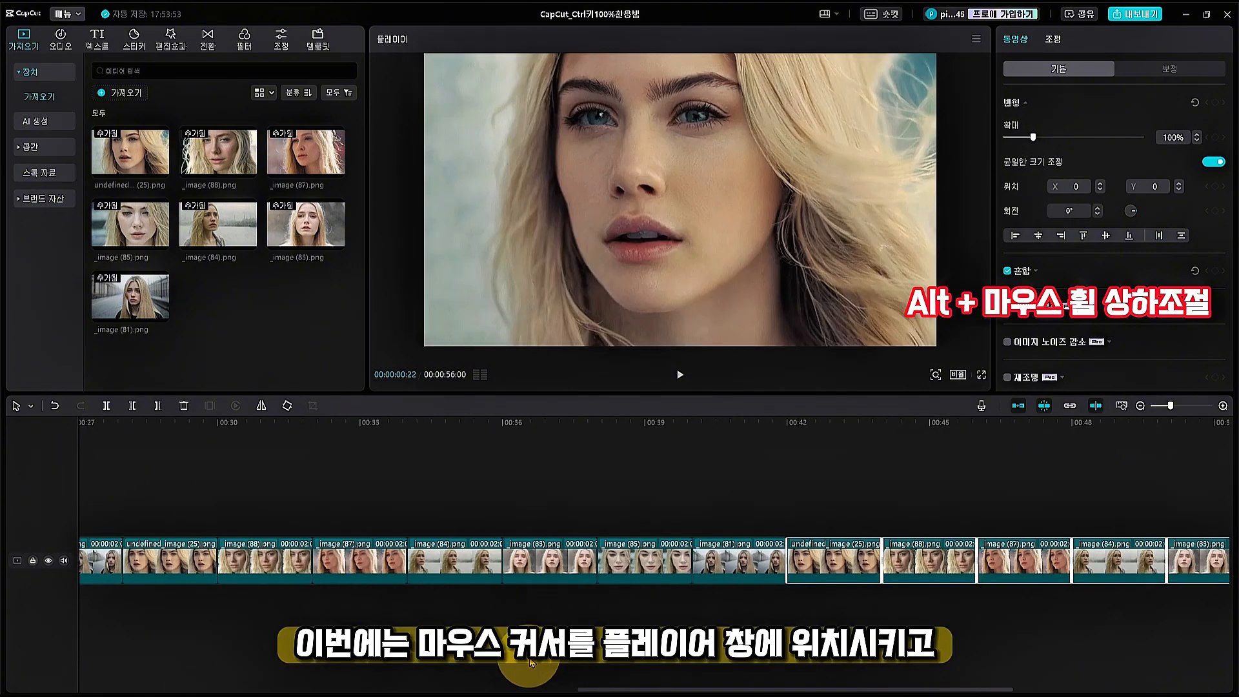
Deselect the timeline clips, and magnify and shrink the player preview of the first image around the woman's face
{"action": "left_click", "coordinate": [510, 471]}
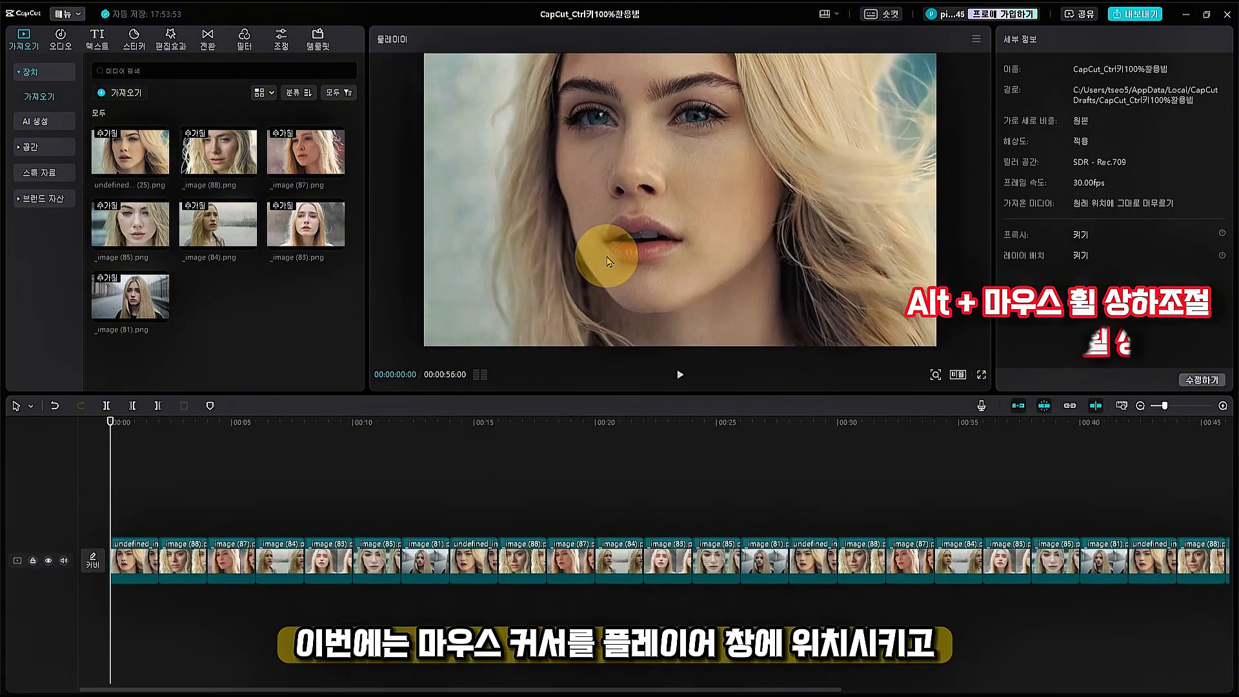
{"action": "scroll", "coordinate": [606, 261], "scroll_direction": "up", "scroll_amount": 2}
{"action": "scroll", "coordinate": [607, 261], "scroll_direction": "up", "scroll_amount": 3}
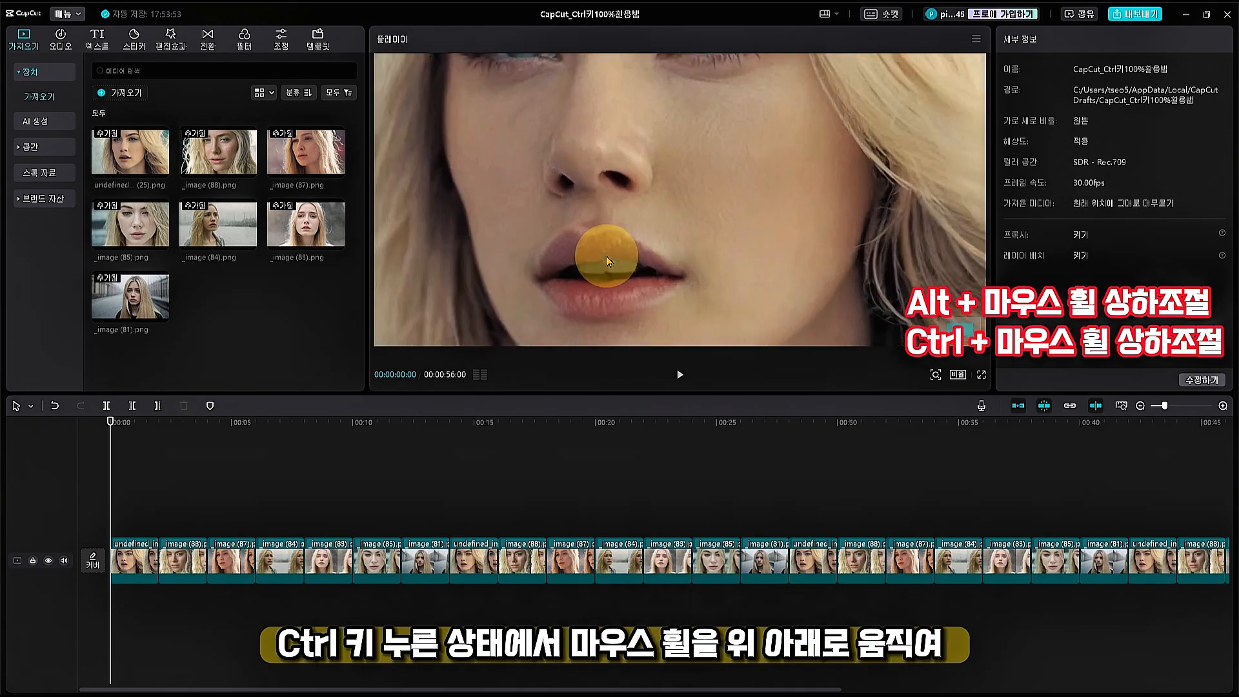
{"action": "scroll", "coordinate": [607, 261], "scroll_direction": "up", "scroll_amount": 1}
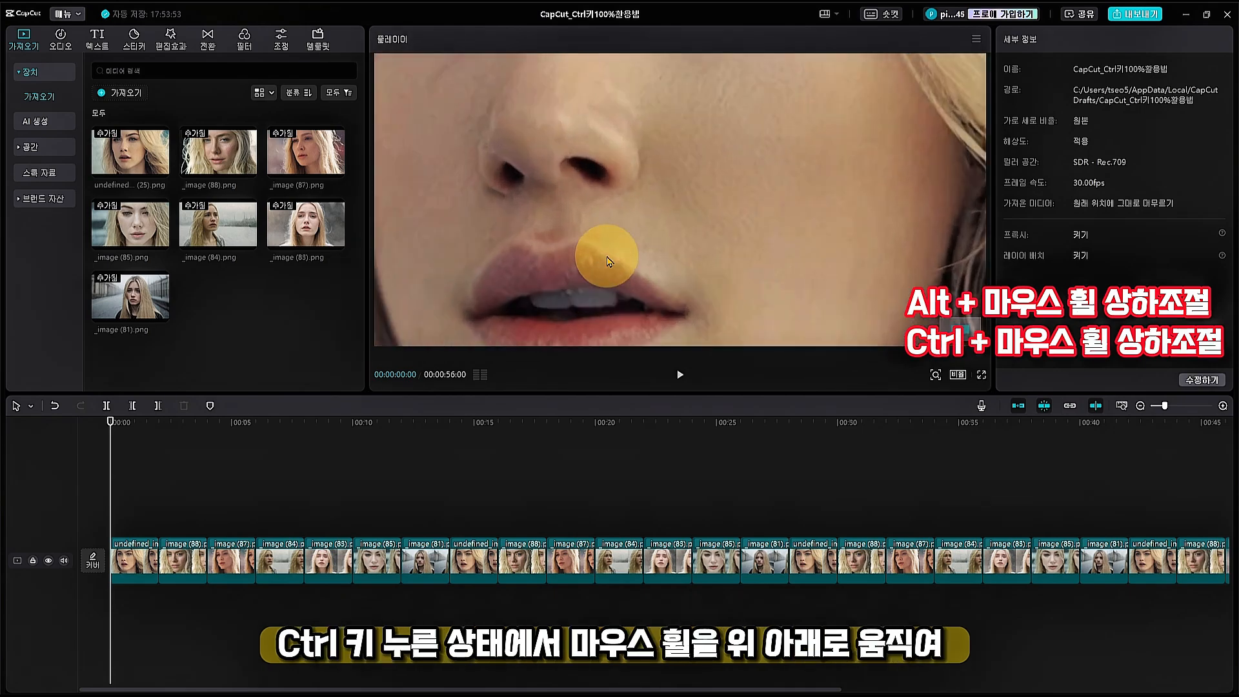
{"action": "scroll", "coordinate": [721, 234], "scroll_direction": "down", "scroll_amount": 4}
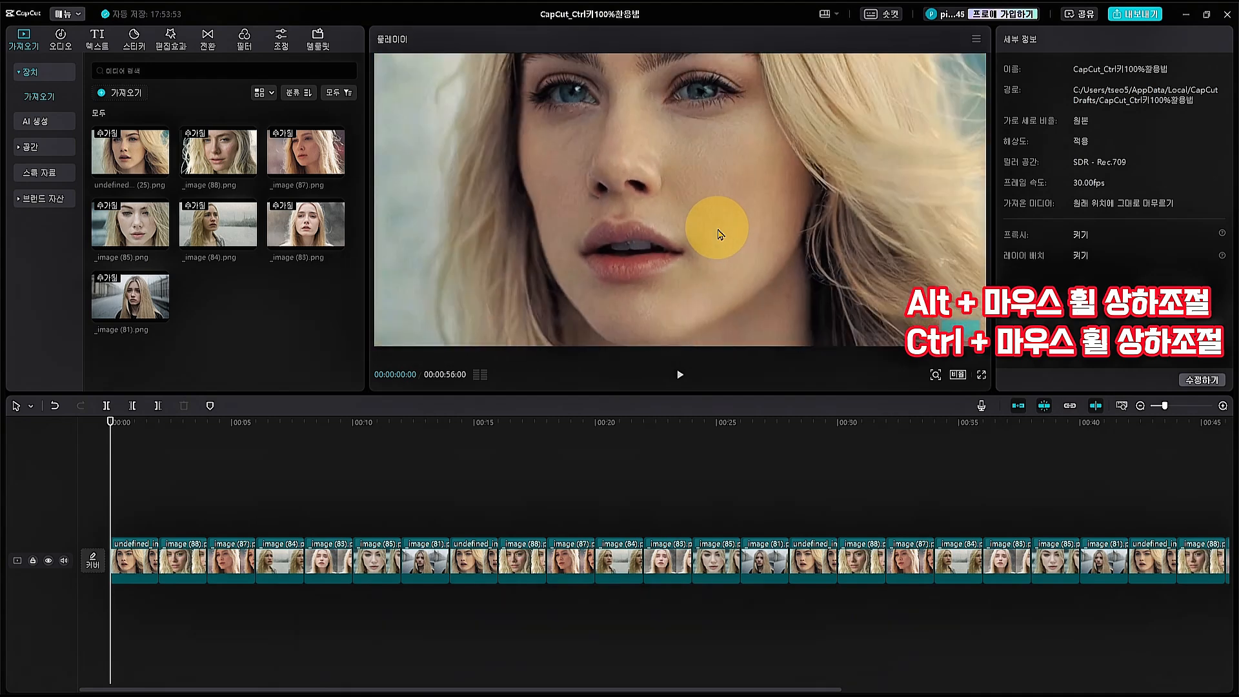
{"action": "scroll", "coordinate": [721, 234], "scroll_direction": "down", "scroll_amount": 2}
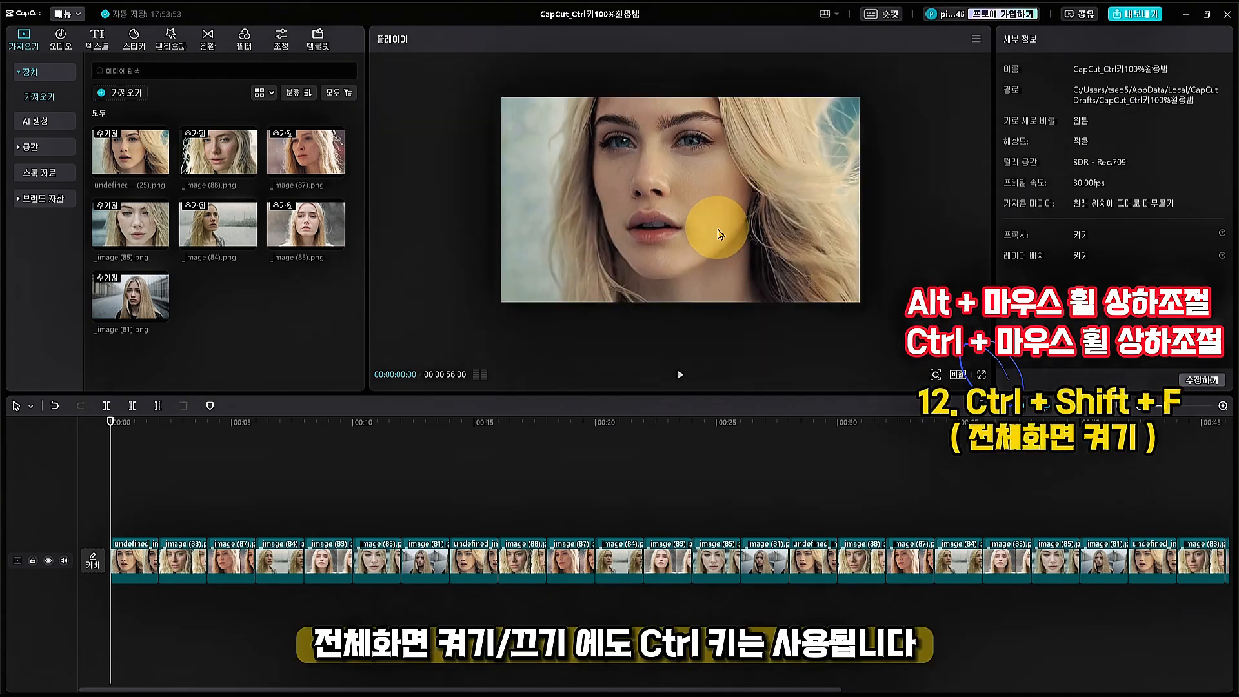
{"action": "scroll", "coordinate": [721, 234], "scroll_direction": "up", "scroll_amount": 6}
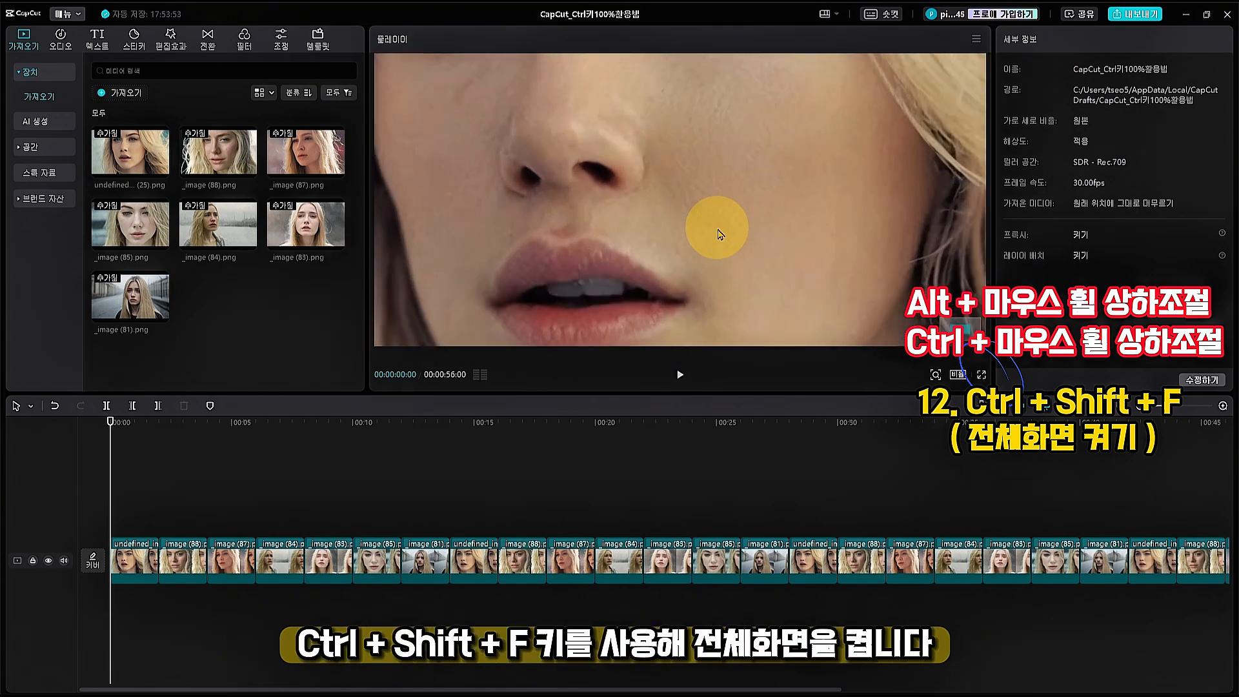
View the player preview of the first image in full screen and return to the editing layout
{"action": "key", "text": "ctrl+shift+f"}
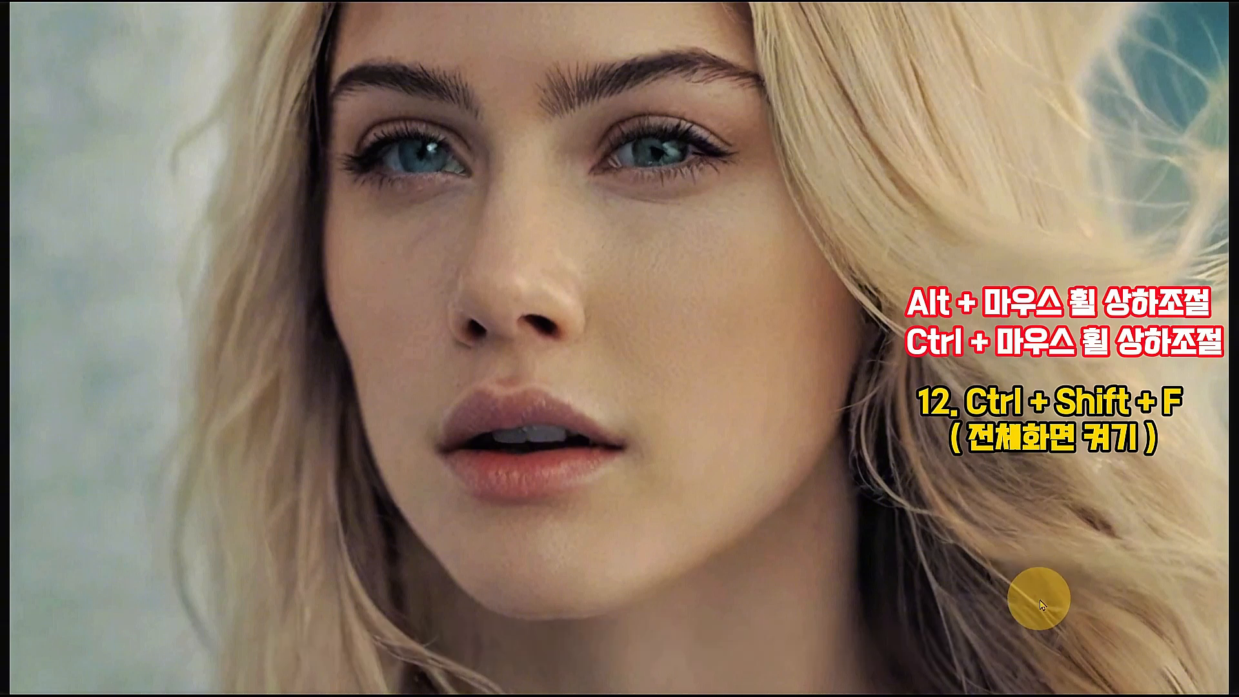
{"action": "key", "text": "Escape"}
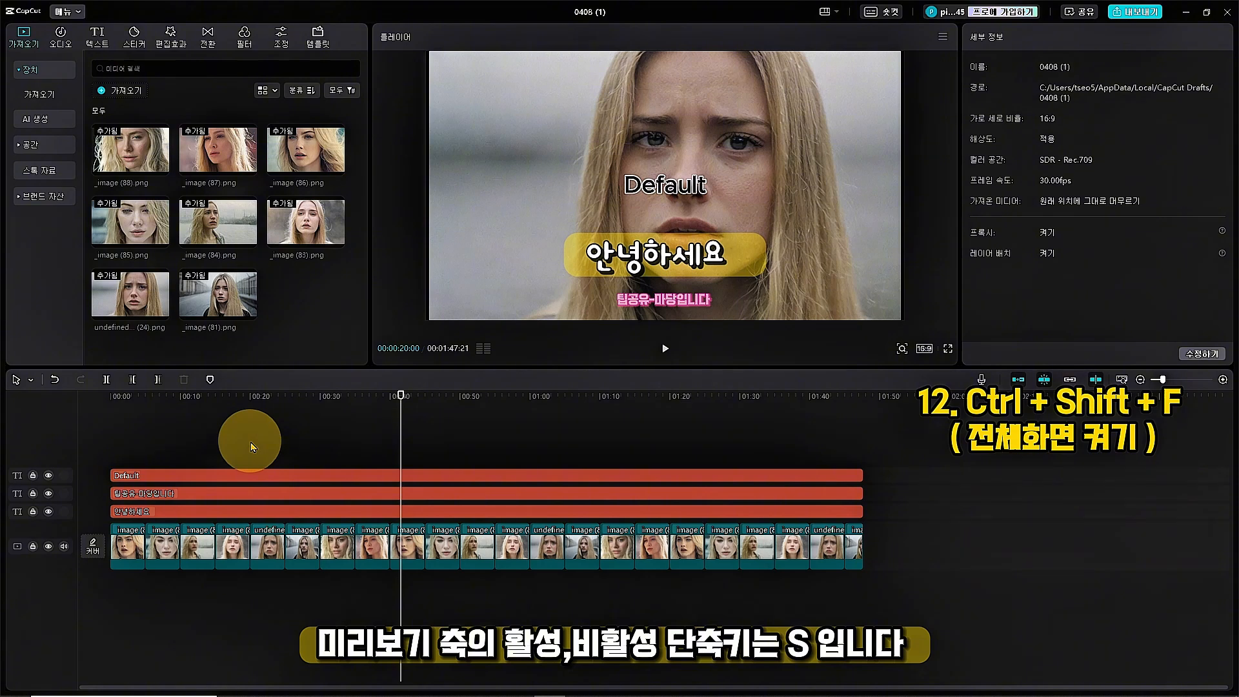
Toggle the timeline's preview axis off and on several times, leaving it on
{"action": "key", "text": "s"}
{"action": "key", "text": "s"}
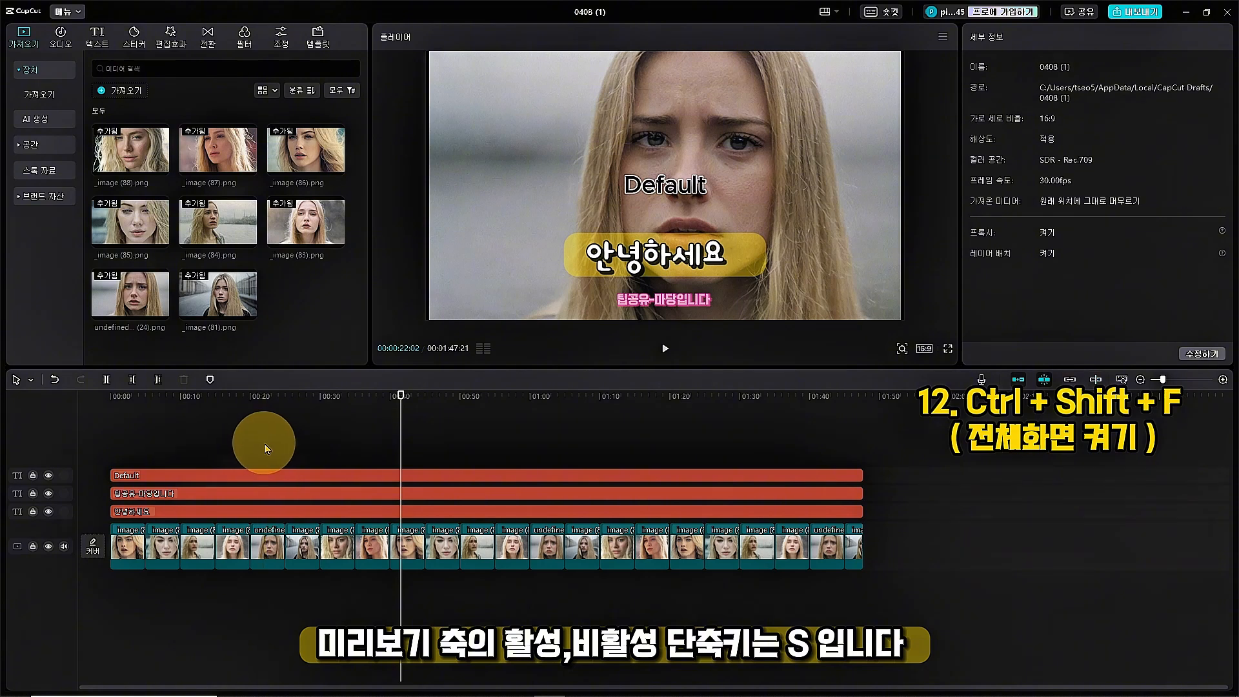
{"action": "key", "text": "s"}
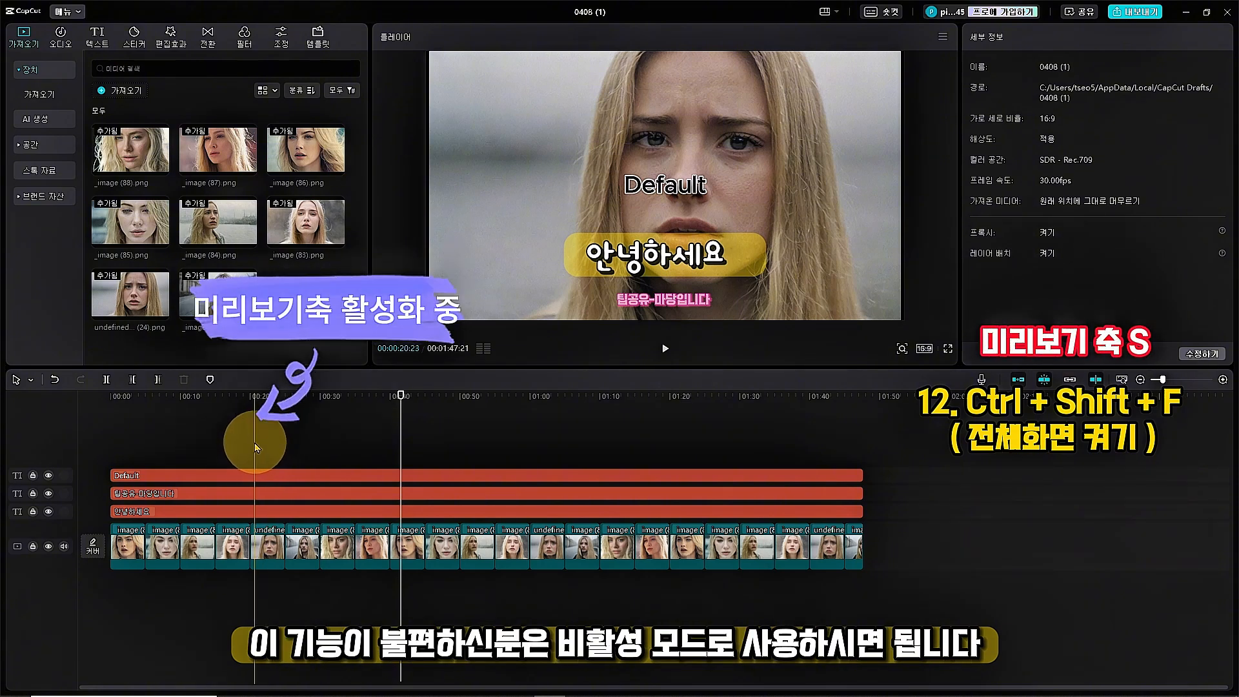
{"action": "key", "text": "s"}
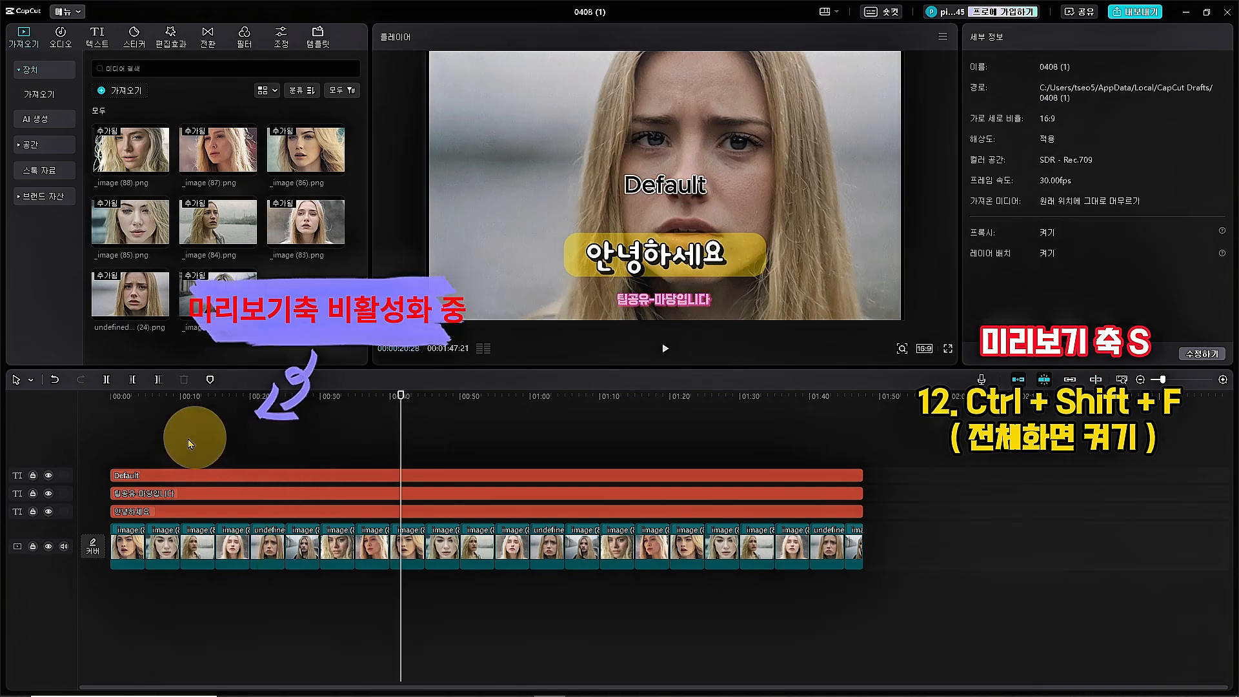
{"action": "key", "text": "s"}
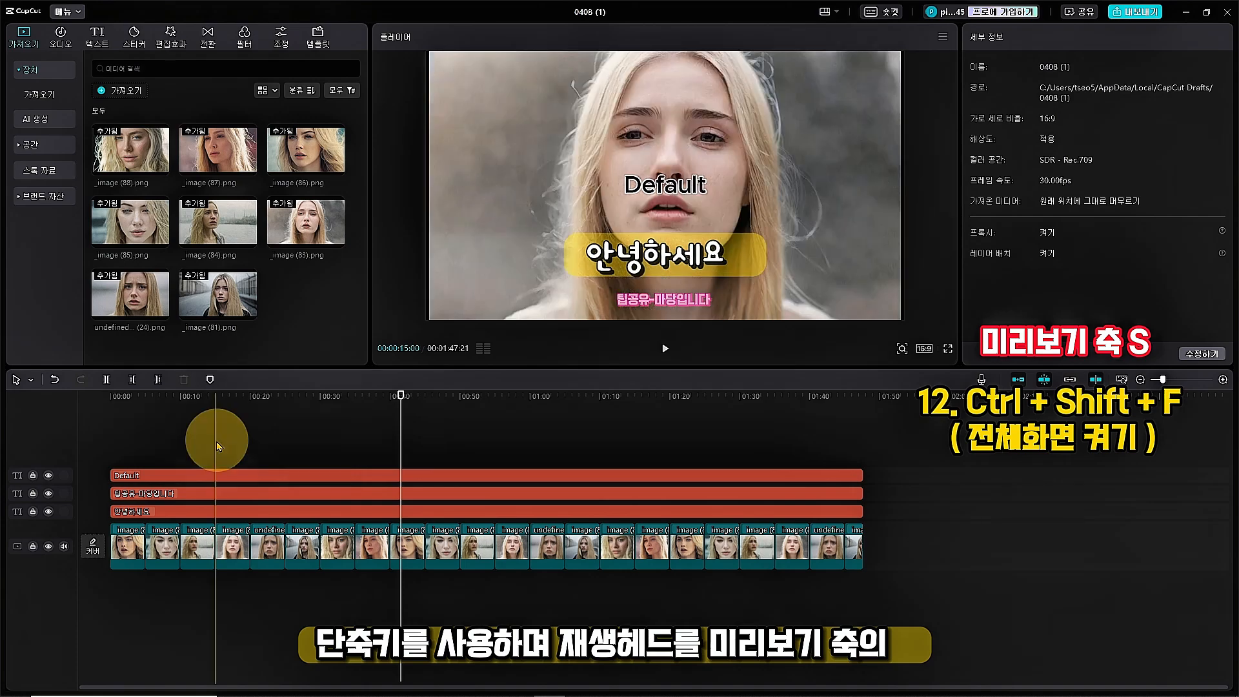
Bring the playhead to the preview axis at several points, from 00:00:15 to 00:01:06 and beyond, ending at about 00:00:23
{"action": "left_click", "coordinate": [218, 445]}
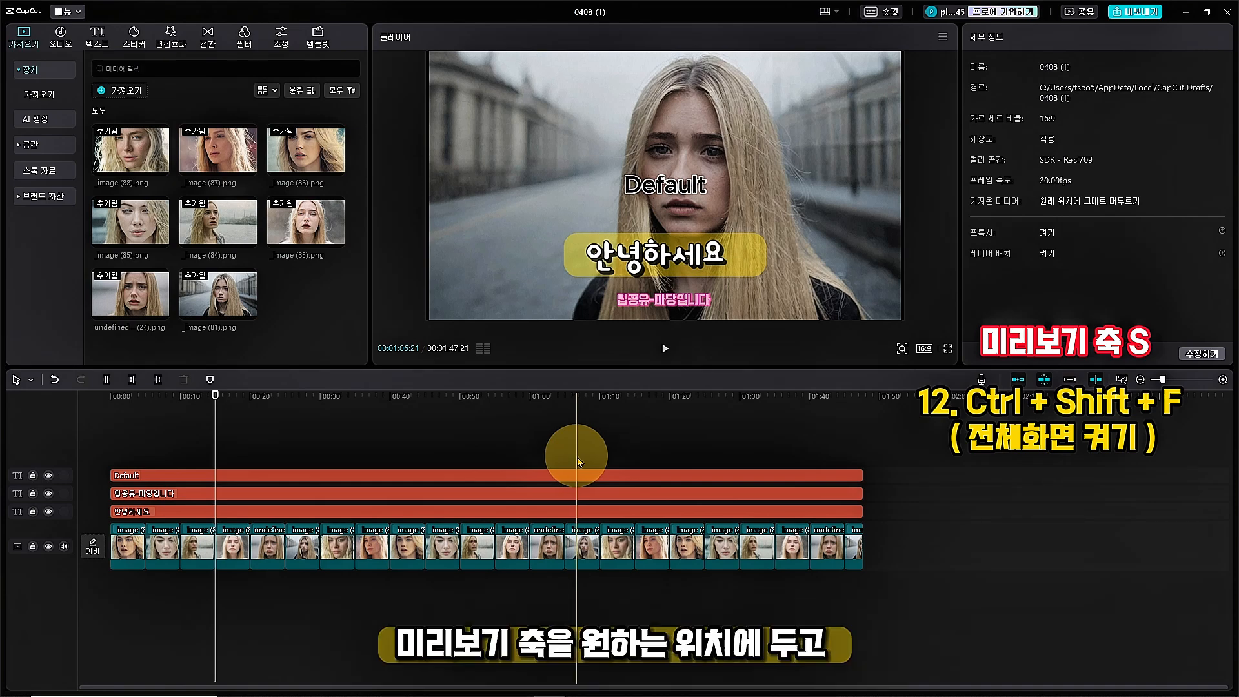
{"action": "left_click", "coordinate": [577, 461]}
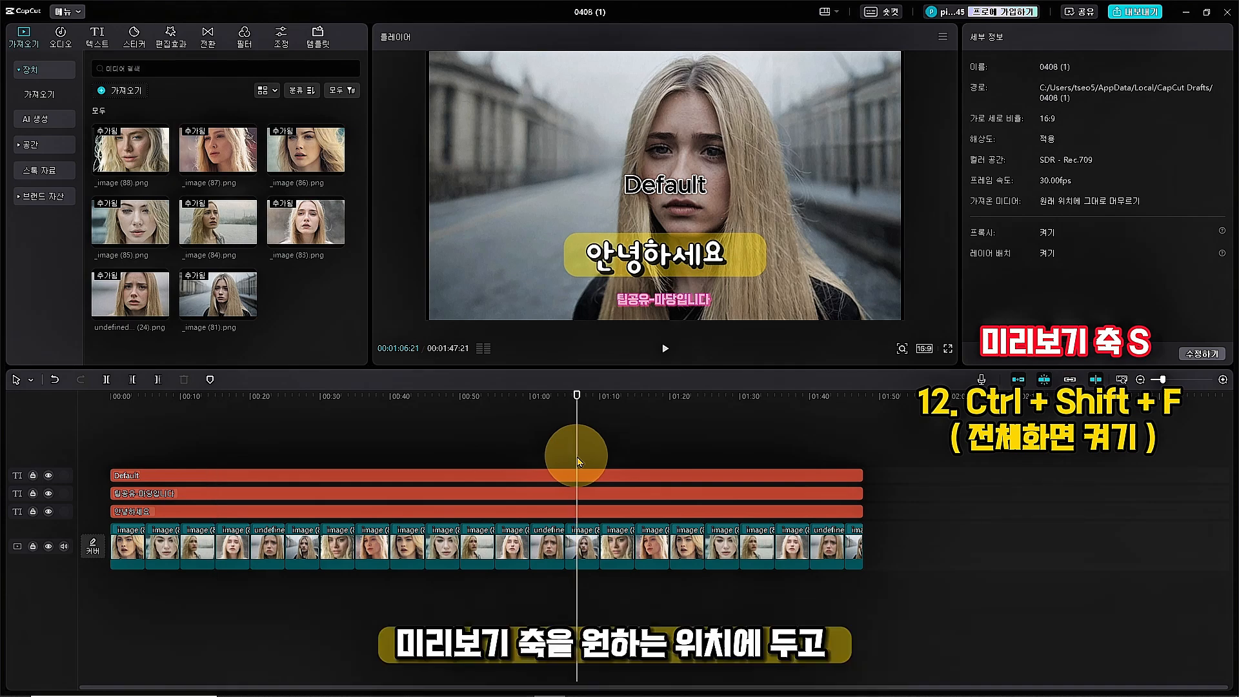
{"action": "left_click", "coordinate": [684, 457]}
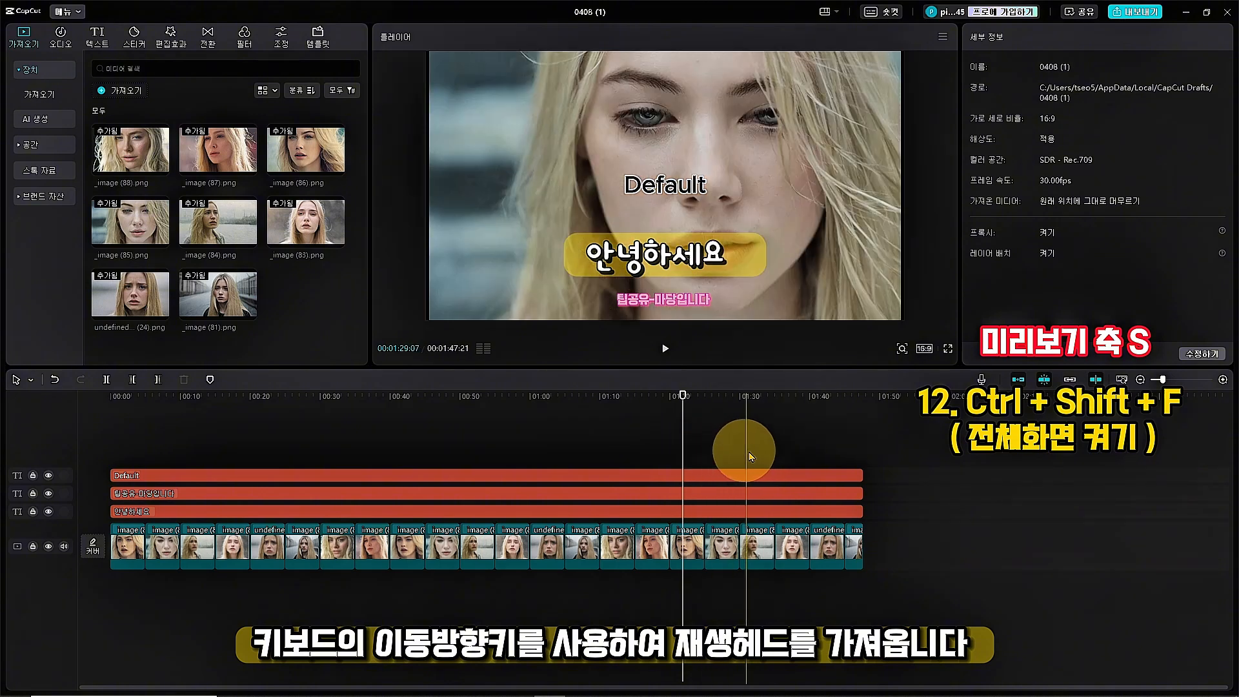
{"action": "left_click", "coordinate": [762, 446]}
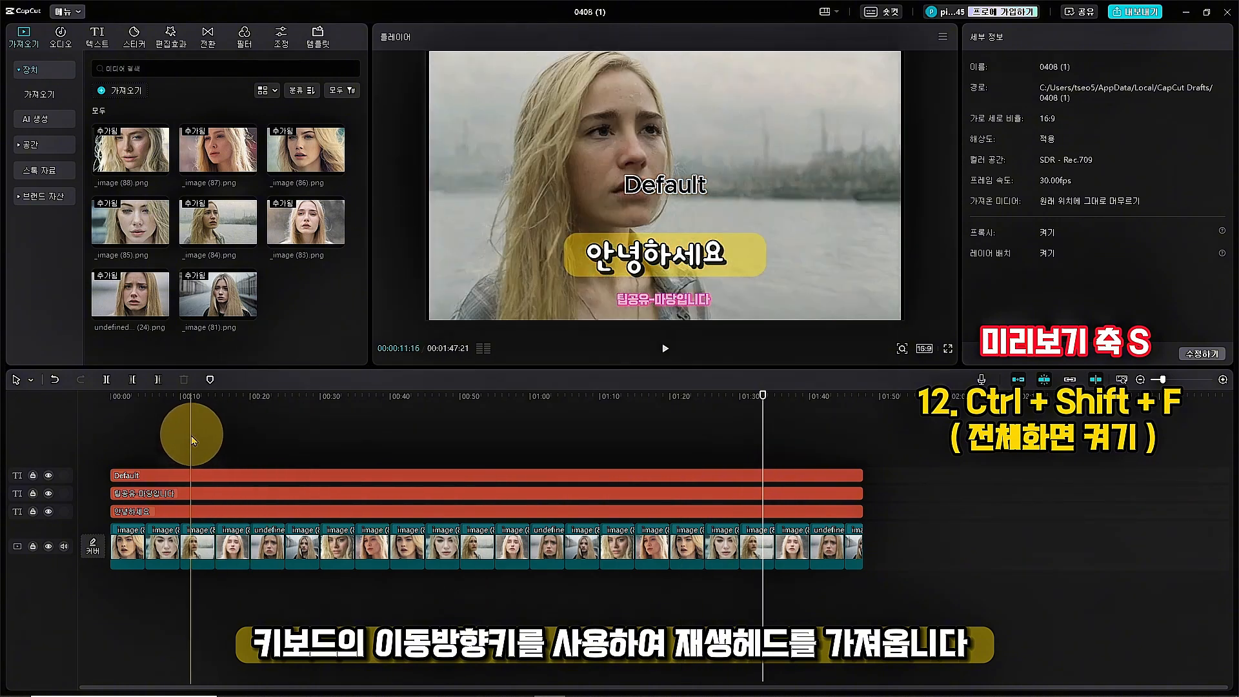
{"action": "left_click", "coordinate": [190, 439]}
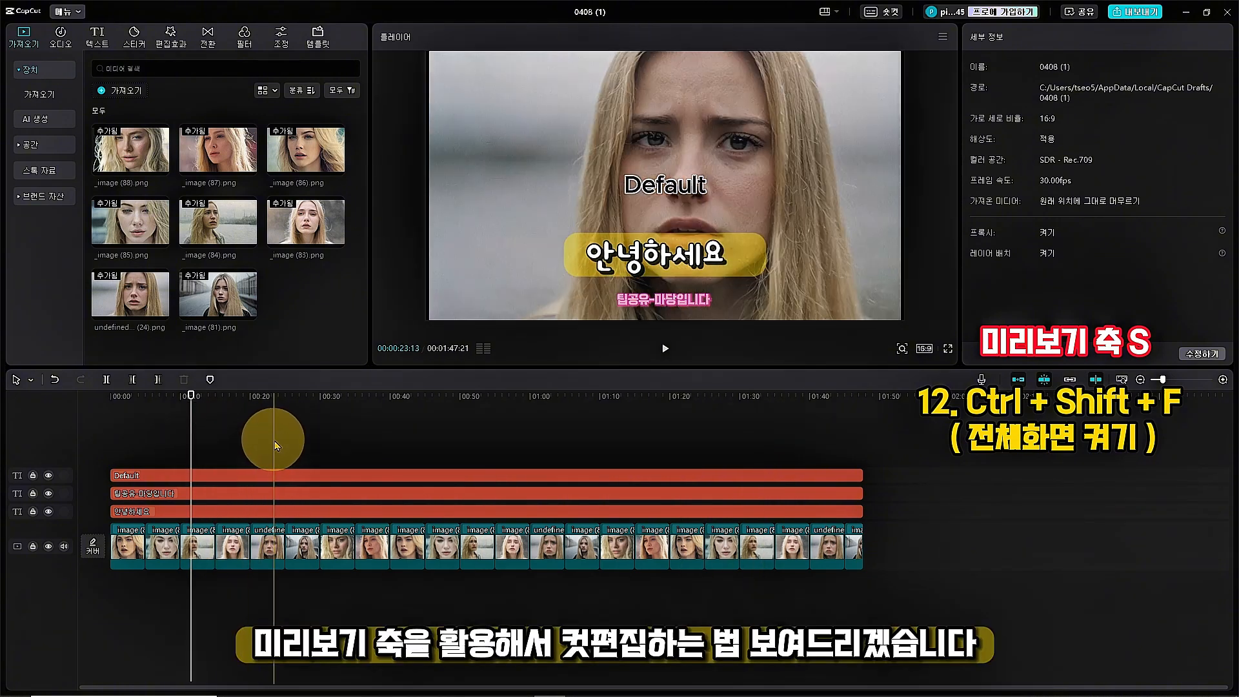
{"action": "left_click", "coordinate": [275, 442]}
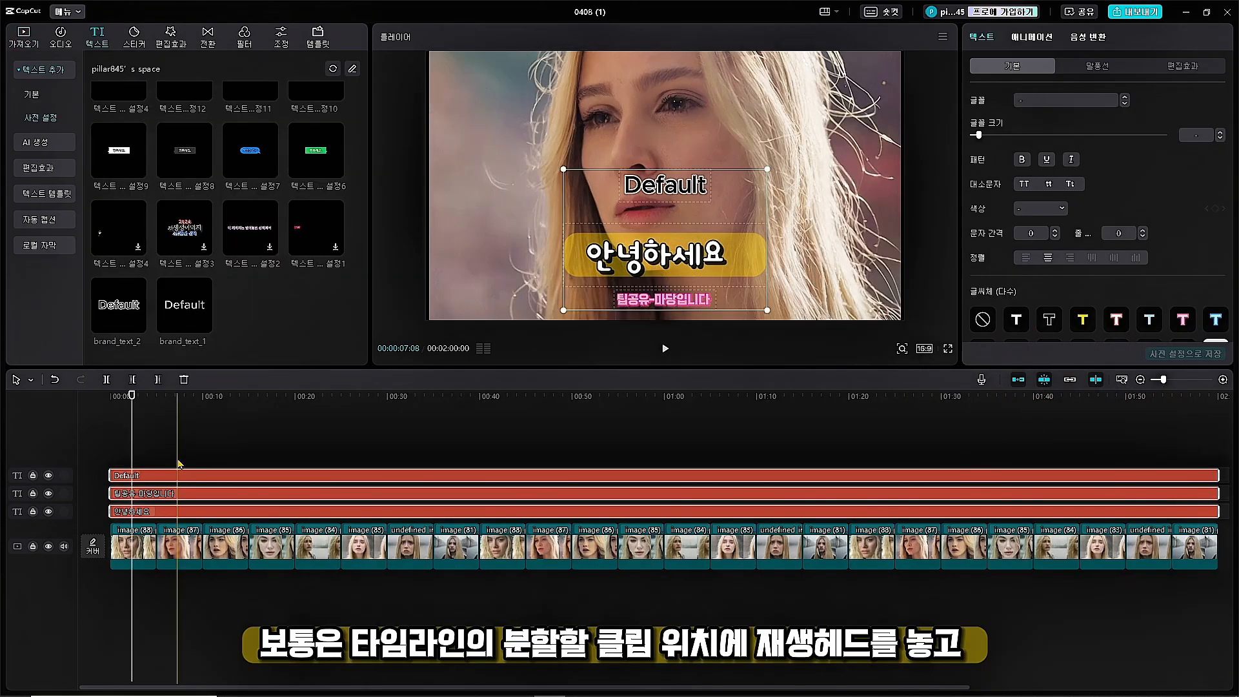
Deselect the text clips, split the Default text at every image boundary from 00:05 to 00:30 in split mode, and return to selection mode
{"action": "left_click", "coordinate": [180, 462]}
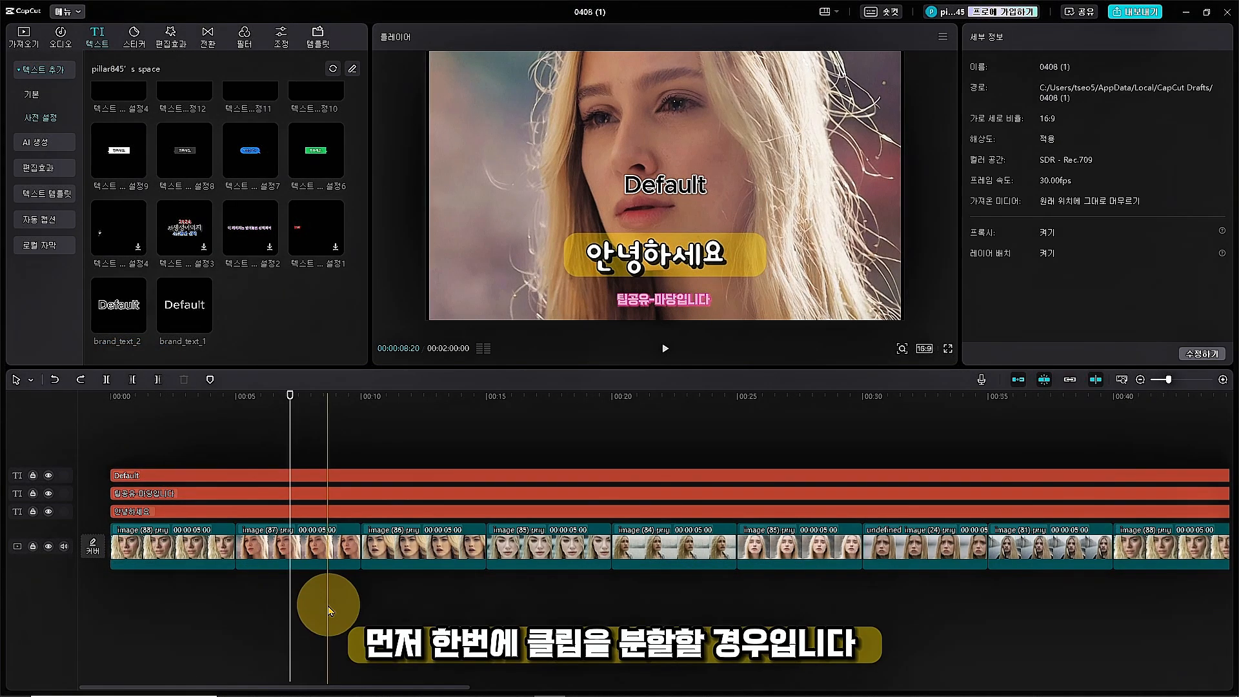
{"action": "key", "text": "b"}
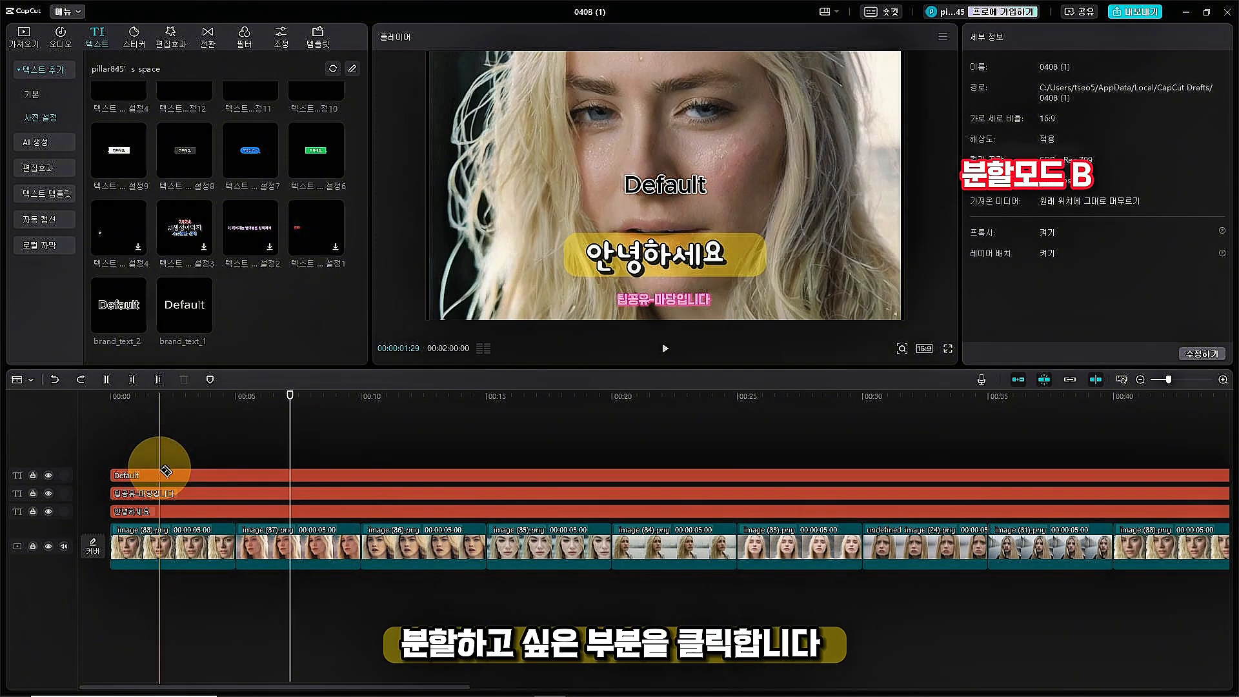
{"action": "left_click", "coordinate": [235, 475]}
{"action": "left_click", "coordinate": [360, 475]}
{"action": "left_click", "coordinate": [486, 475]}
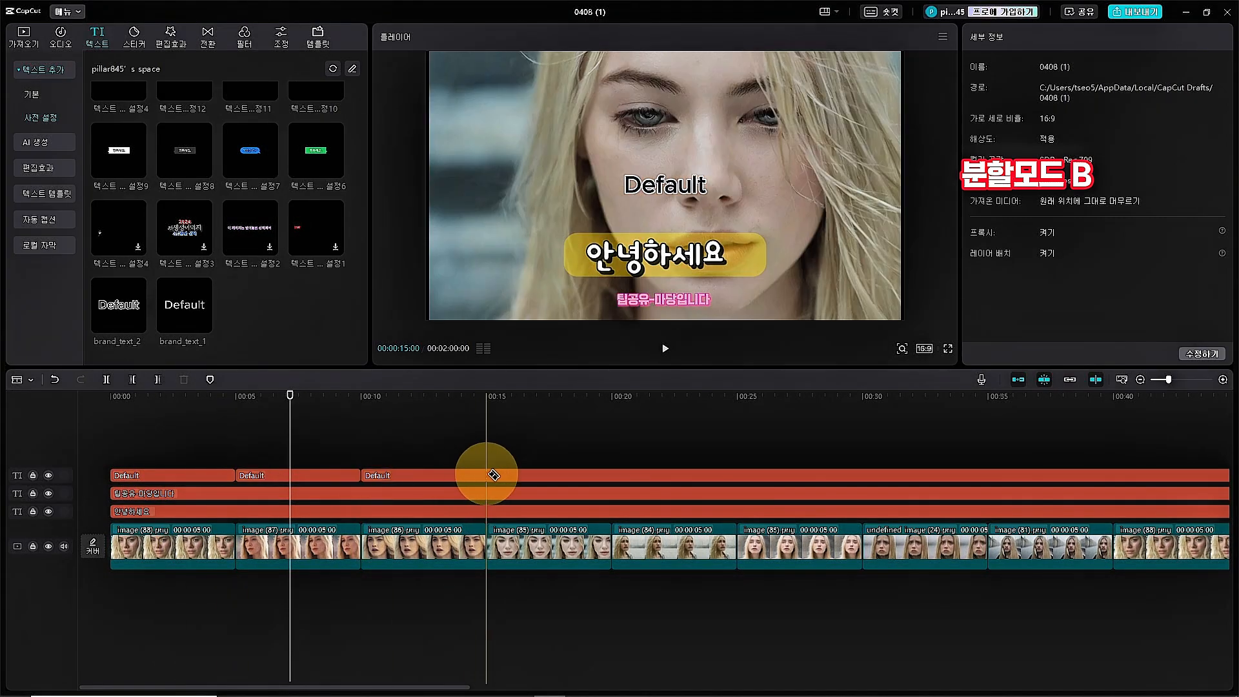
{"action": "left_click", "coordinate": [612, 475]}
{"action": "left_click", "coordinate": [737, 476]}
{"action": "left_click", "coordinate": [863, 475]}
{"action": "key", "text": "a"}
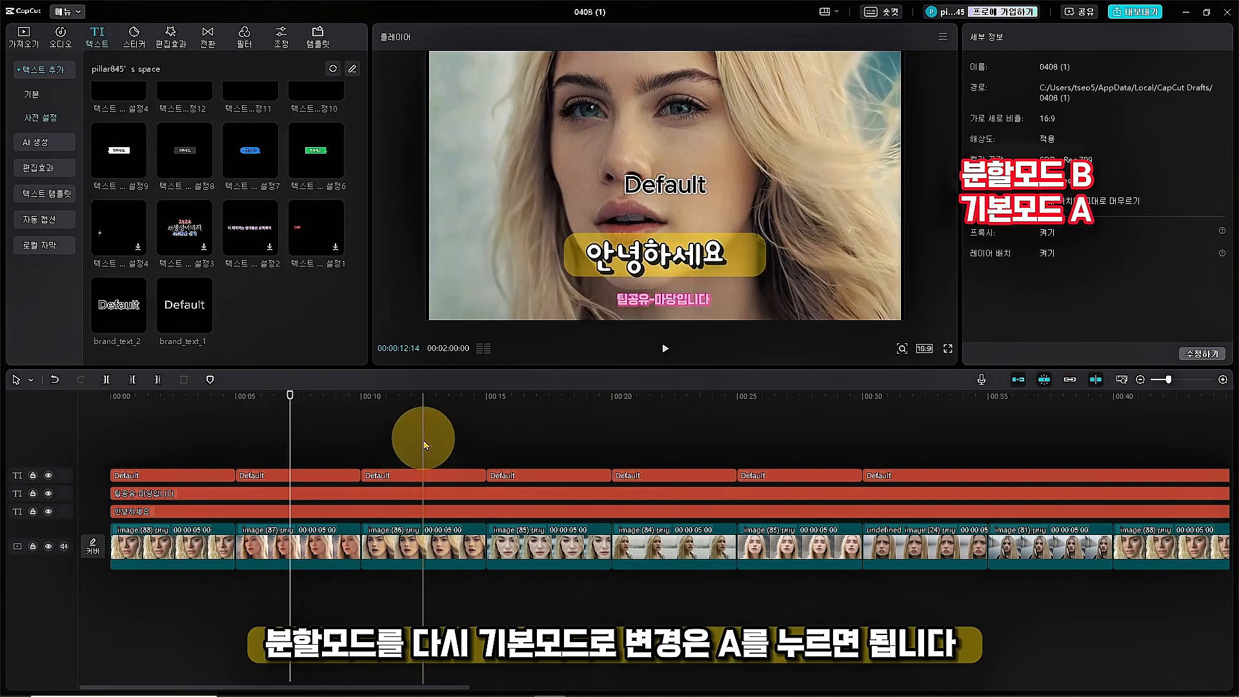
Try to split the first and third image clips near their middles in split mode
{"action": "key", "text": "b"}
{"action": "left_click", "coordinate": [171, 536]}
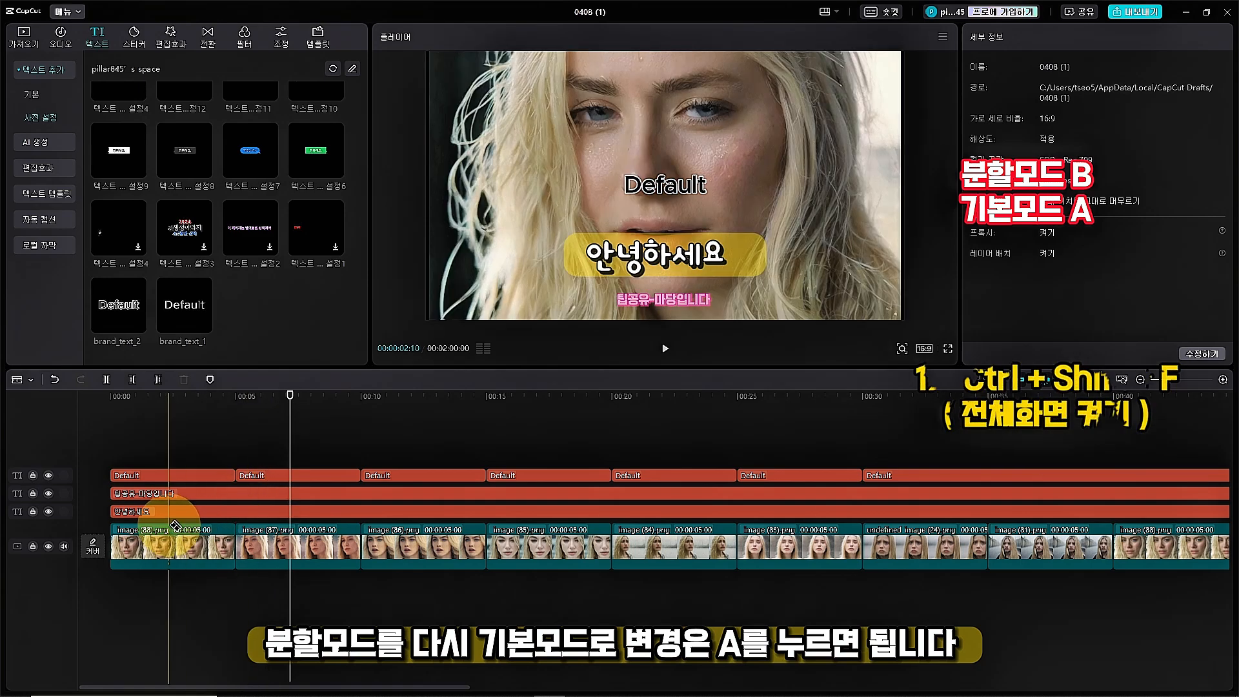
{"action": "left_click", "coordinate": [422, 536]}
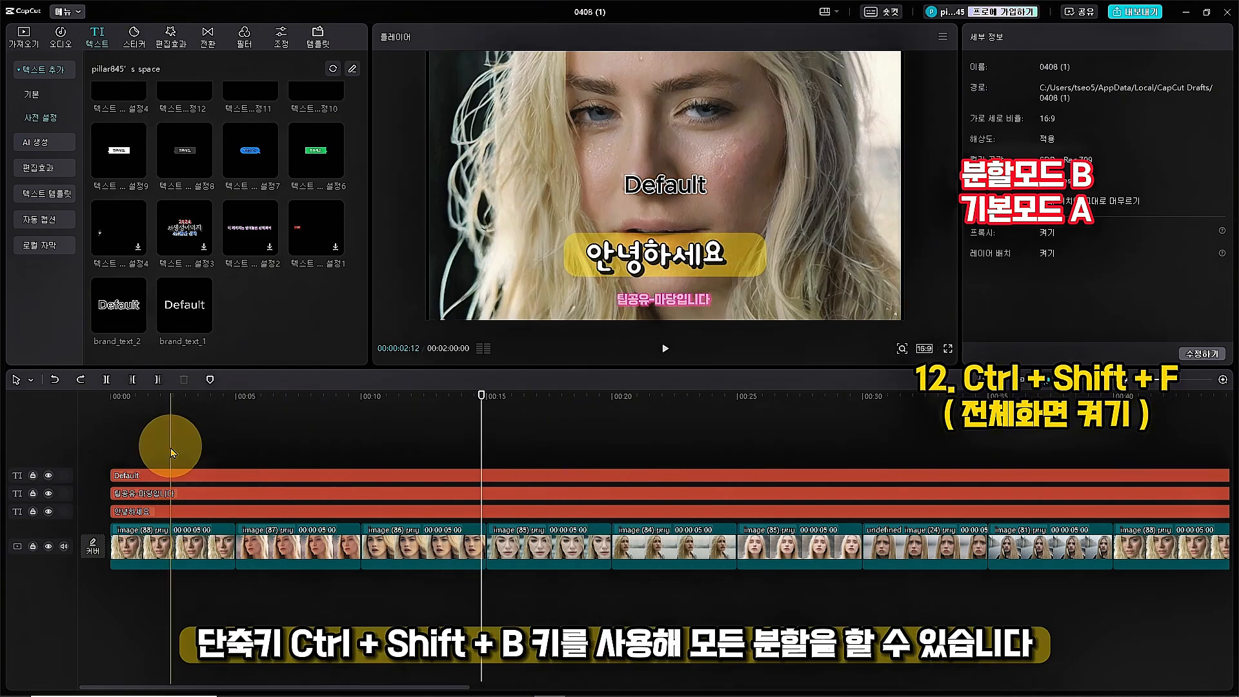
Split all text and image tracks at about 00:00:02:12 and at closely spaced points just after it
{"action": "key", "text": "ctrl+shift+b"}
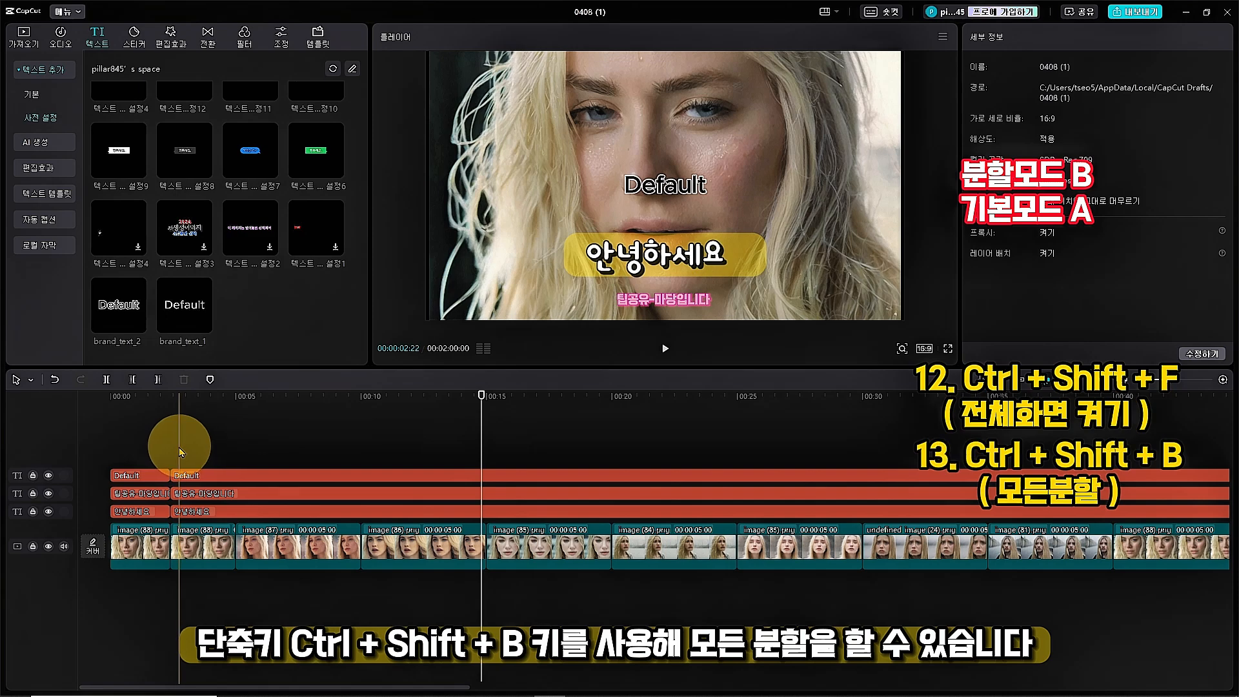
{"action": "key", "text": "ctrl+shift+b"}
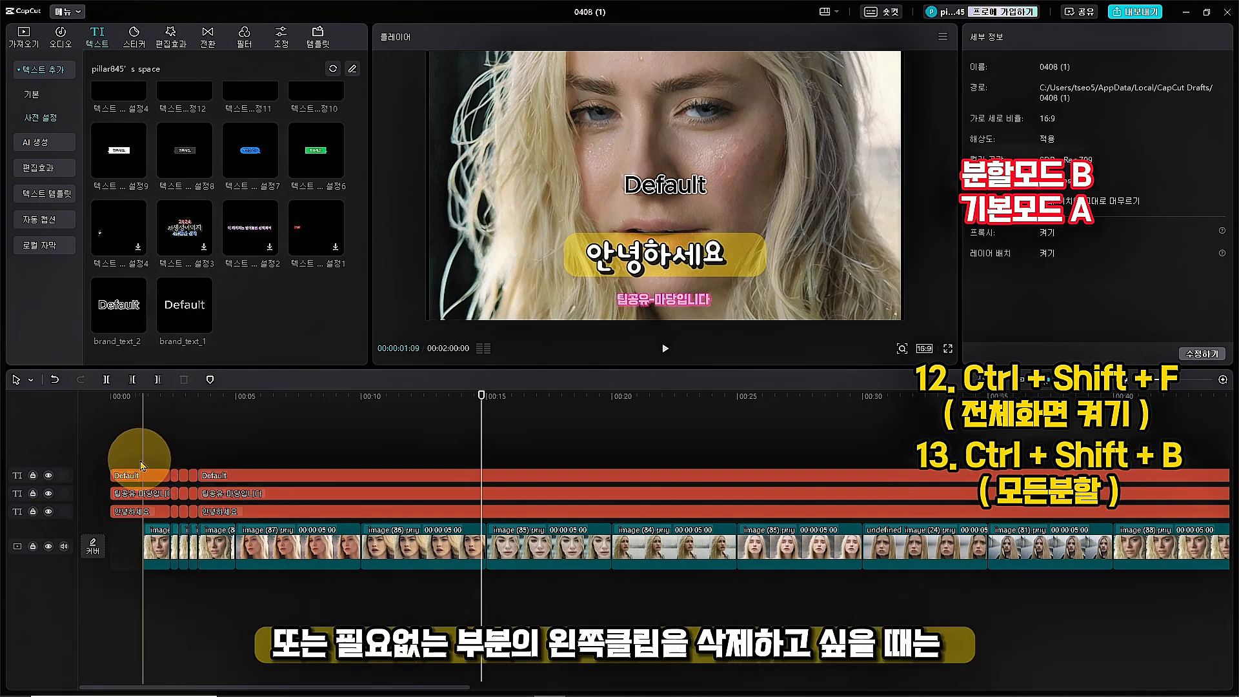
Select the first piece of each of the three text tracks and trim off their left part at about 00:00:01:09
{"action": "left_click_drag", "start_coordinate": [125, 456], "coordinate": [125, 528]}
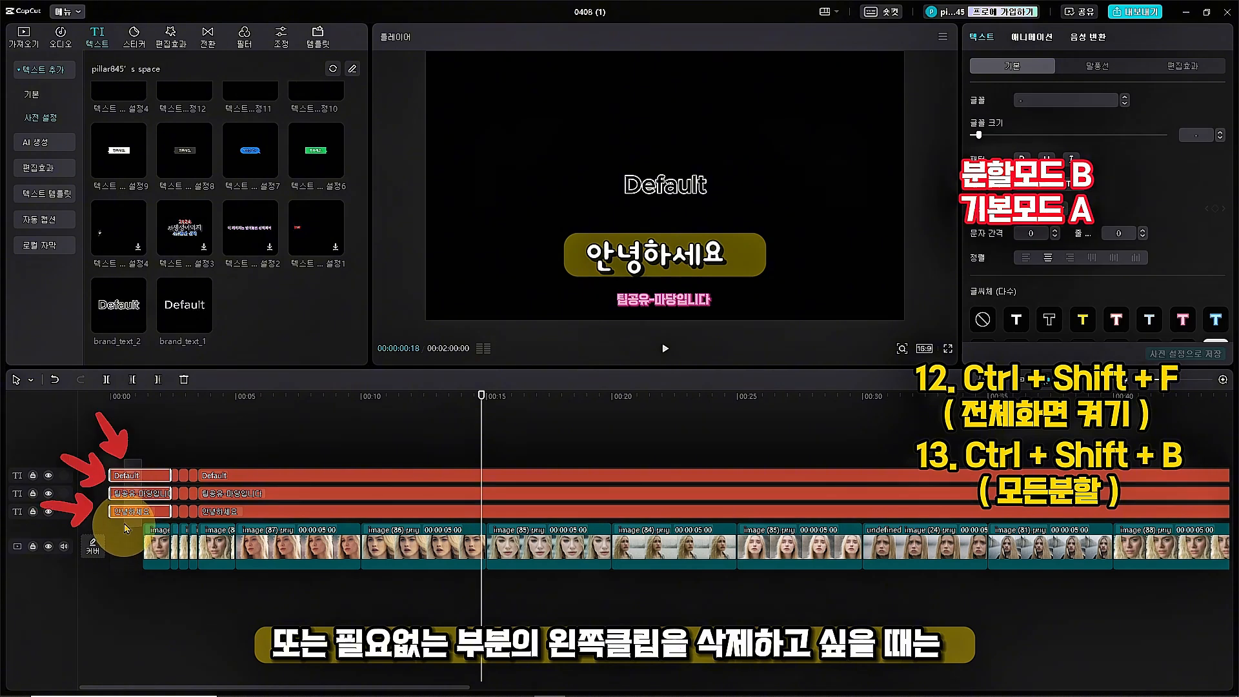
{"action": "key", "text": "q"}
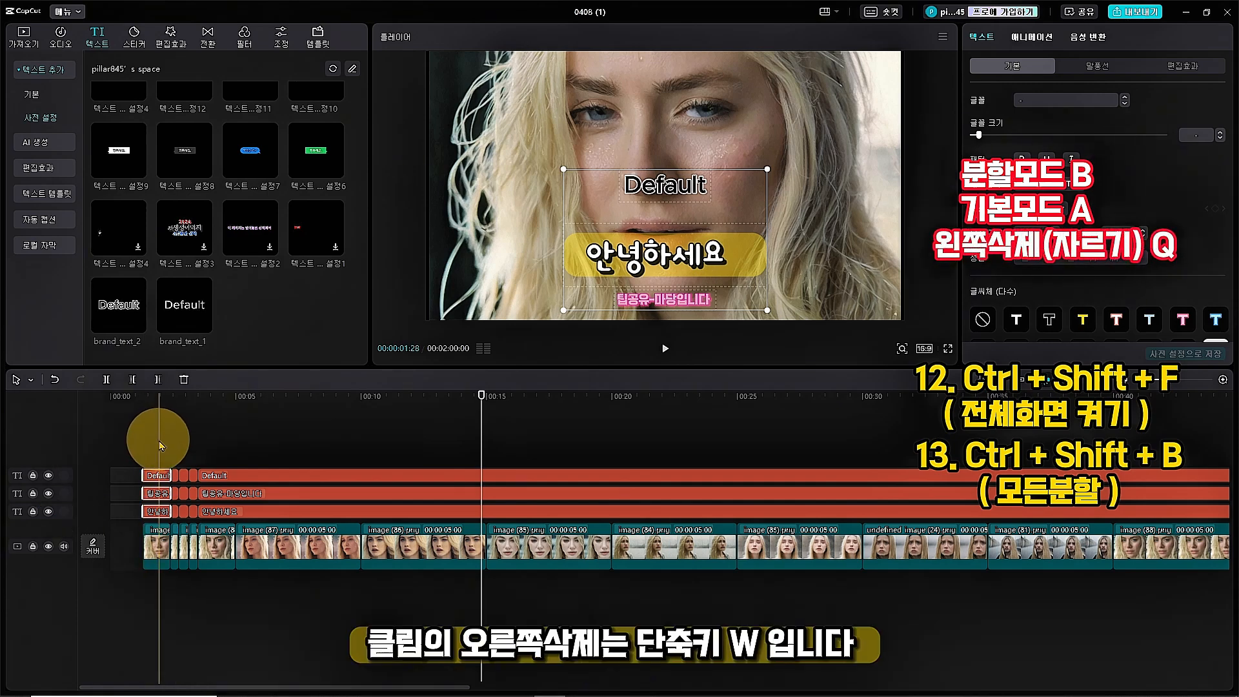
Undo a right-side trim of the text pieces alone, and trim them together with the first image clip at about 00:00:01:26
{"action": "key", "text": "w"}
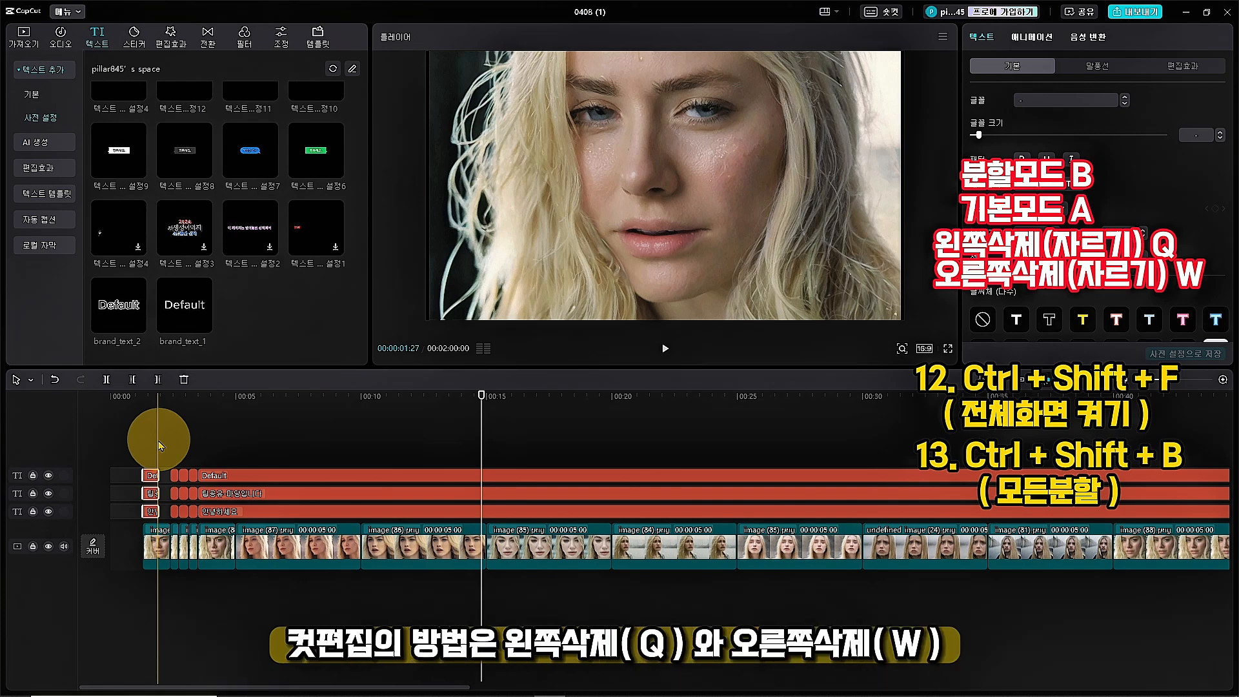
{"action": "key", "text": "ctrl+z"}
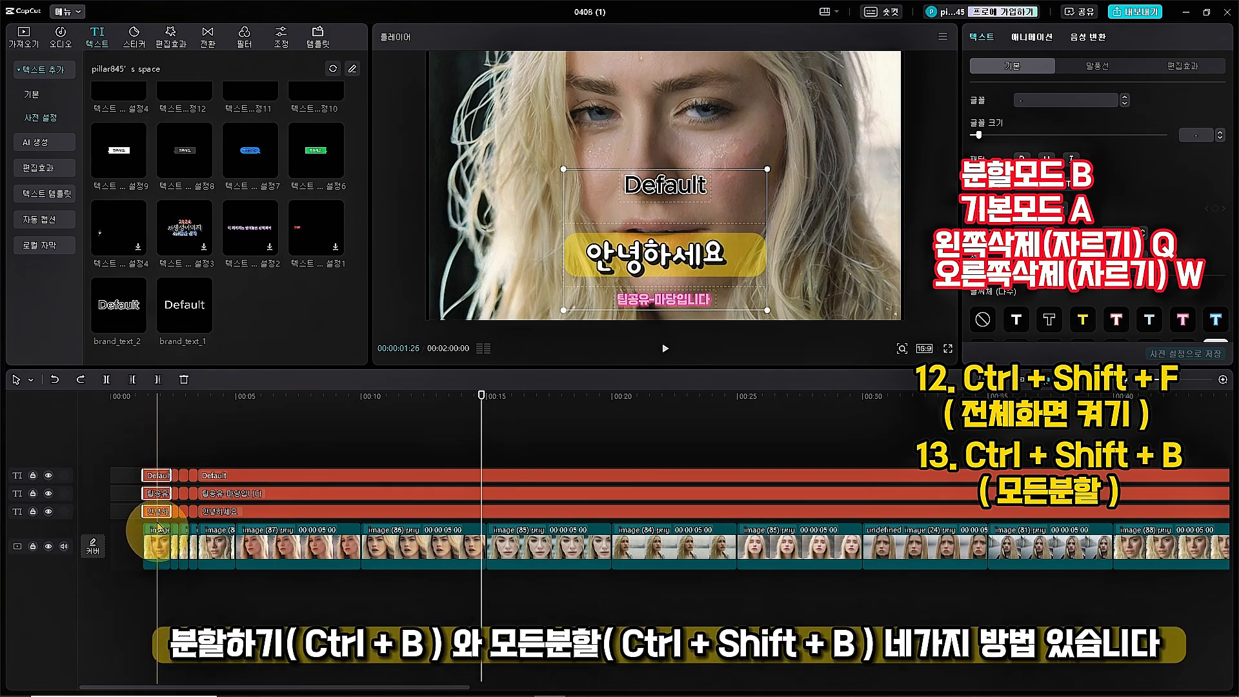
{"action": "left_click", "coordinate": [158, 526]}
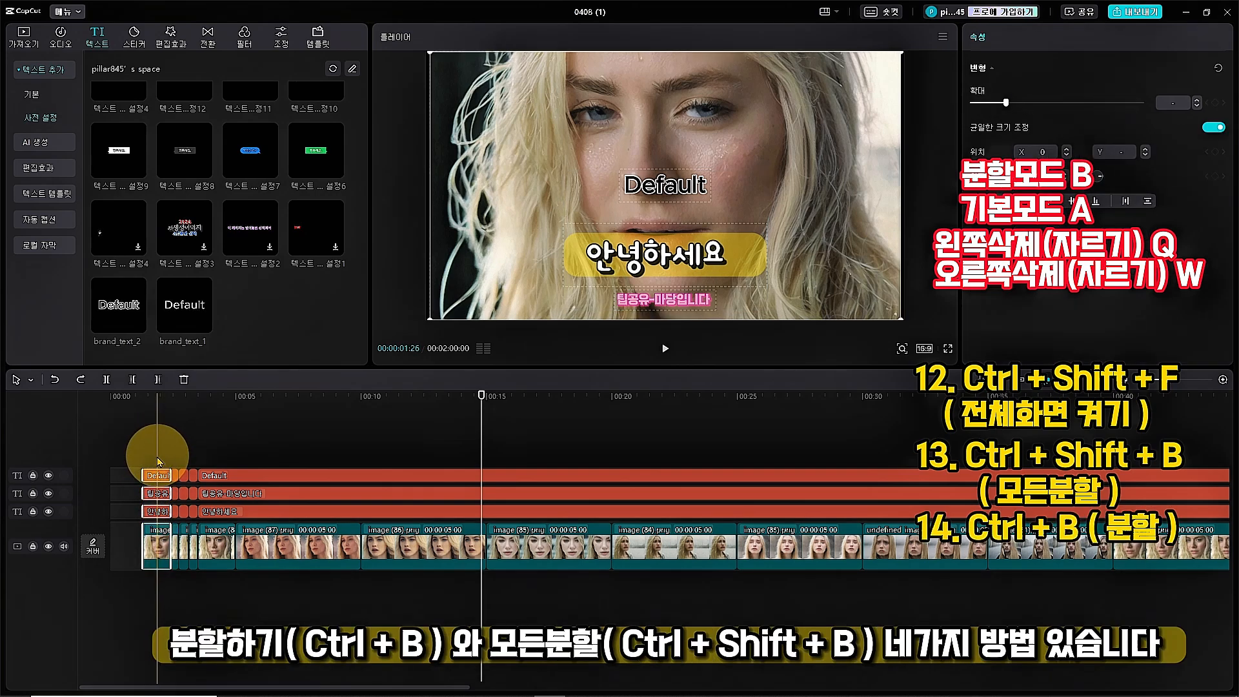
{"action": "key", "text": "w"}
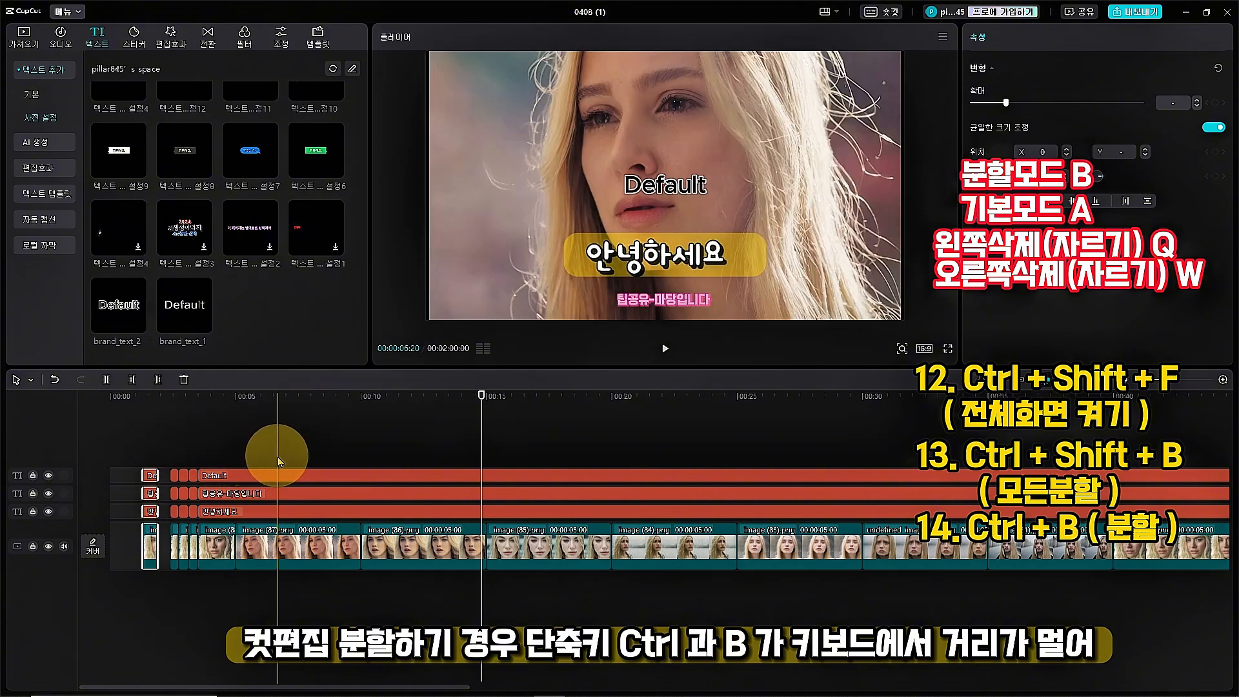
Select the image (87) clip with the three text clips above it, clear the selection, and box-select around 00:00:04
{"action": "left_click", "coordinate": [294, 462]}
{"action": "left_click", "coordinate": [255, 546]}
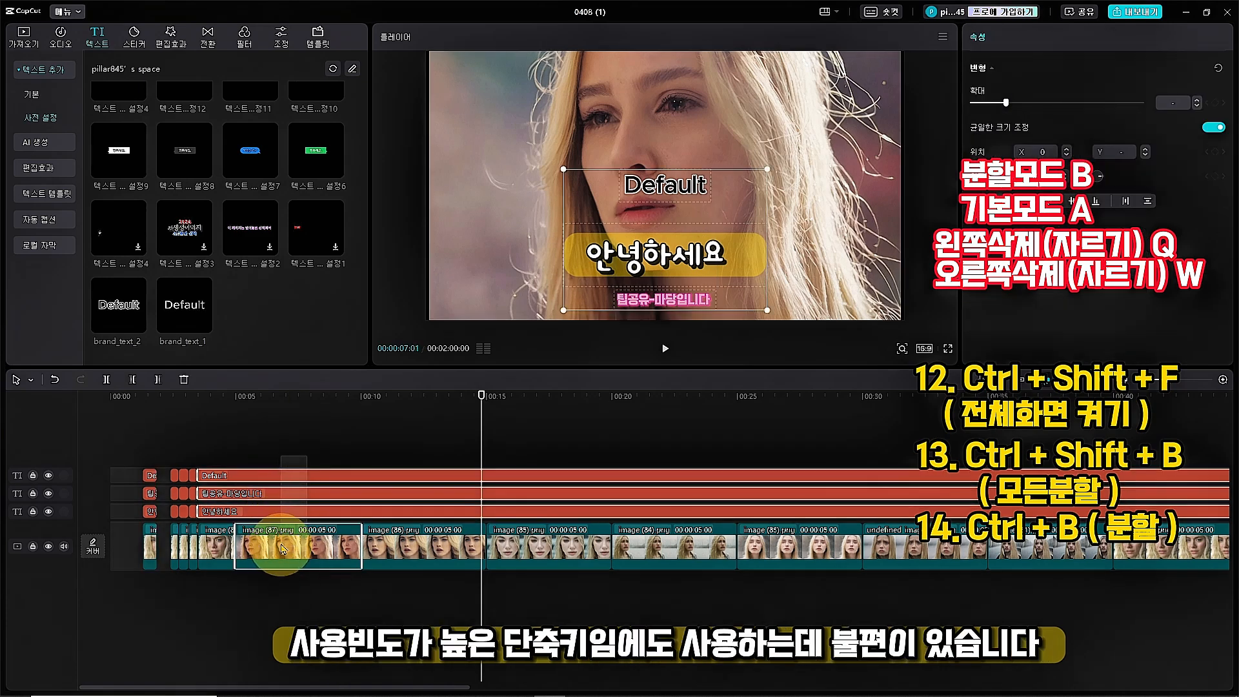
{"action": "left_click", "coordinate": [288, 443]}
{"action": "left_click_drag", "start_coordinate": [220, 481], "coordinate": [228, 544]}
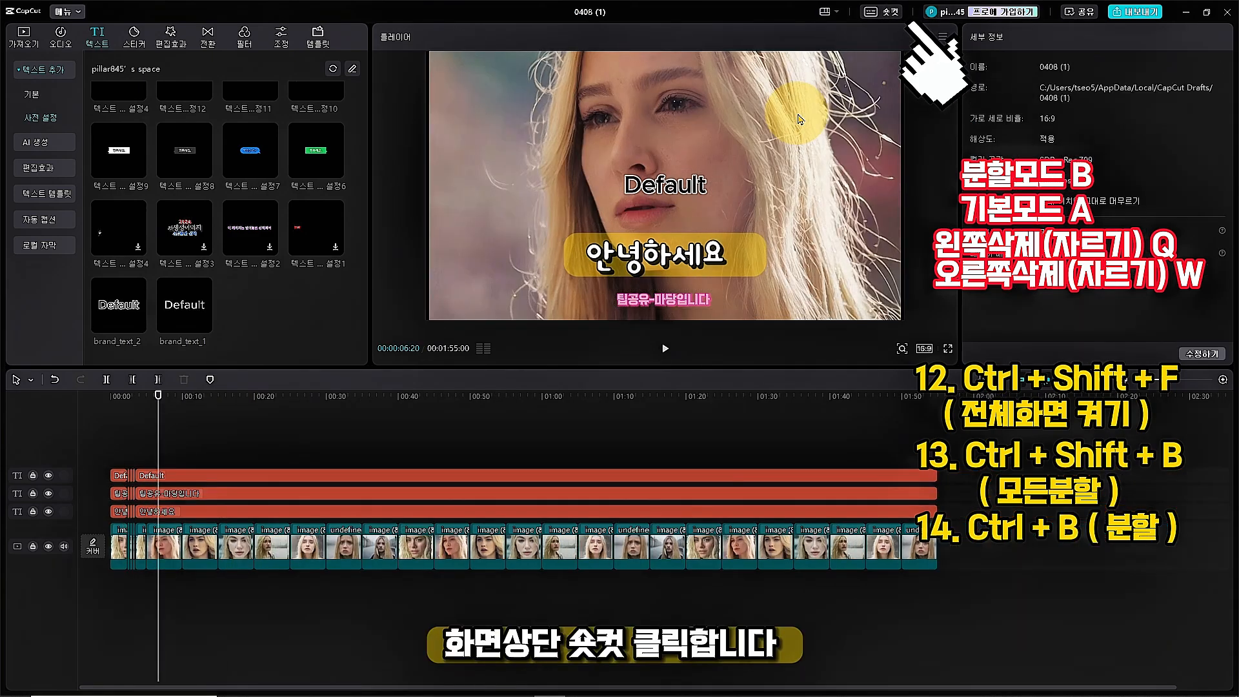
Open the shortcut settings and assign Ctrl+B to Split and Ctrl+Shift+B to Split All
{"action": "left_click", "coordinate": [873, 16]}
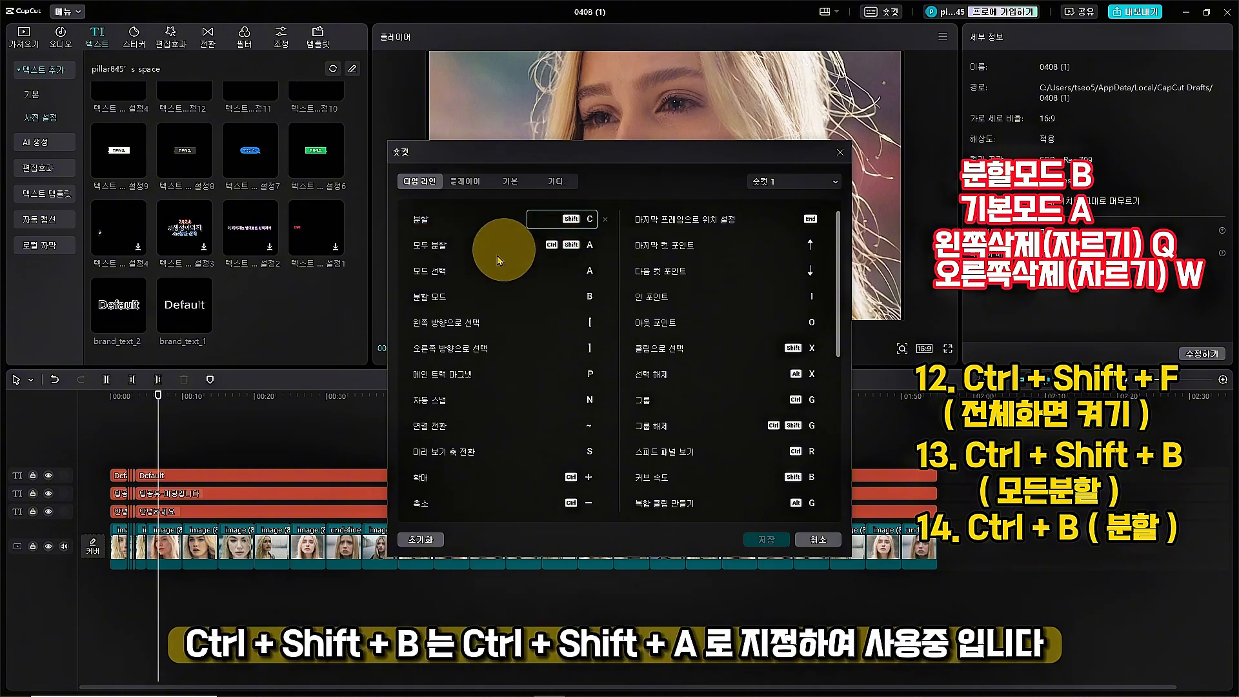
{"action": "key", "text": "ctrl+b"}
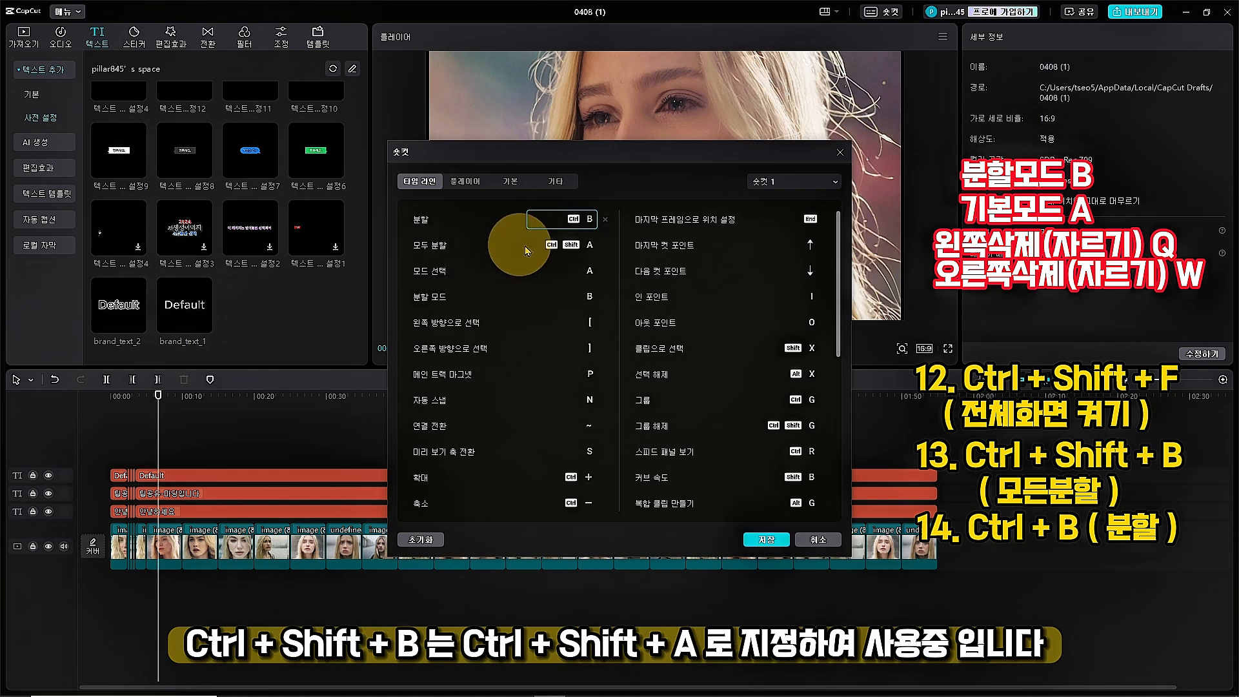
{"action": "key", "text": "ctrl+shift+b"}
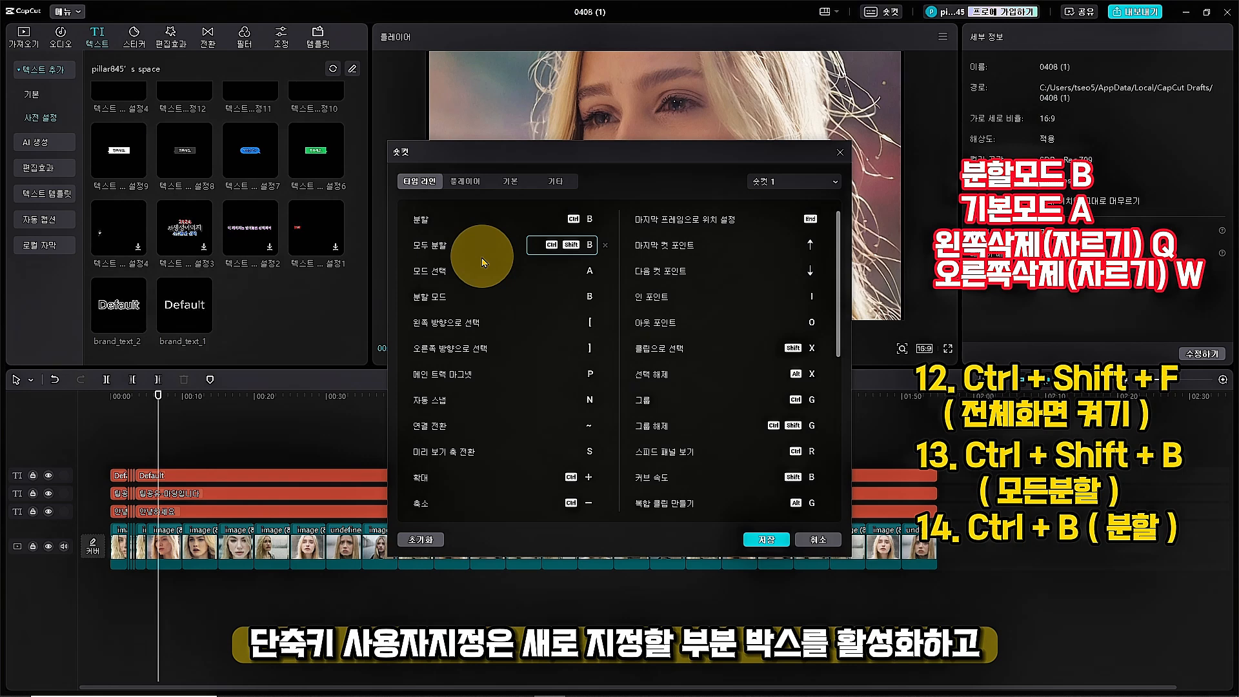
Reassign the Split All shortcut to Ctrl+Shift+A and the Split shortcut to Shift+C
{"action": "left_click", "coordinate": [540, 249]}
{"action": "key", "text": "ctrl+shift+a"}
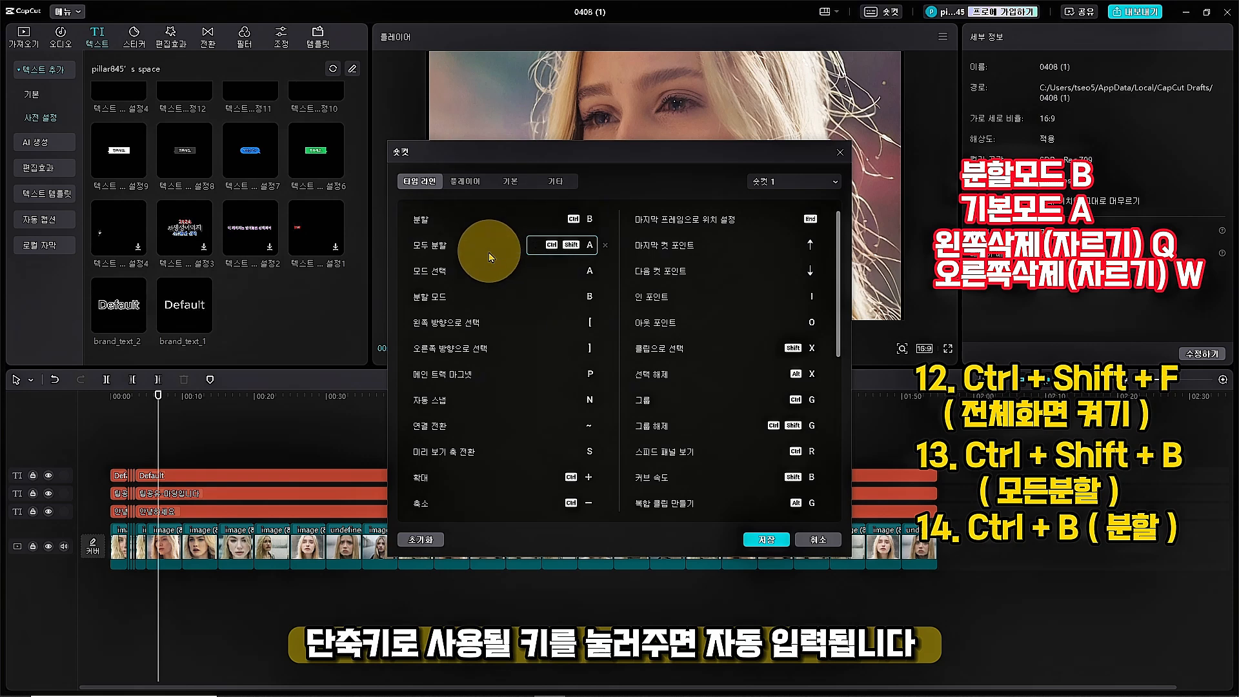
{"action": "left_click", "coordinate": [545, 221]}
{"action": "key", "text": "shift+c"}
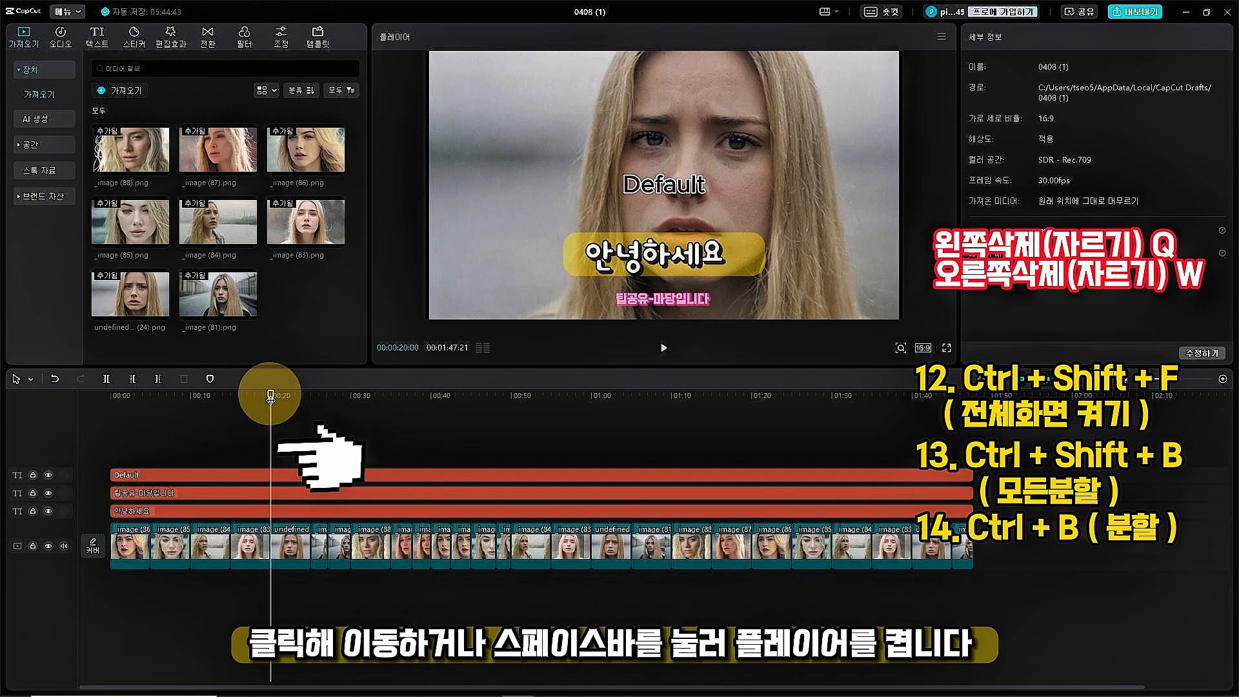
Scrub the playhead back to about 00:00:10, and jump it cut by cut from 00:00:52:00 to 00:01:00:00
{"action": "left_click_drag", "start_coordinate": [270, 398], "coordinate": [187, 408]}
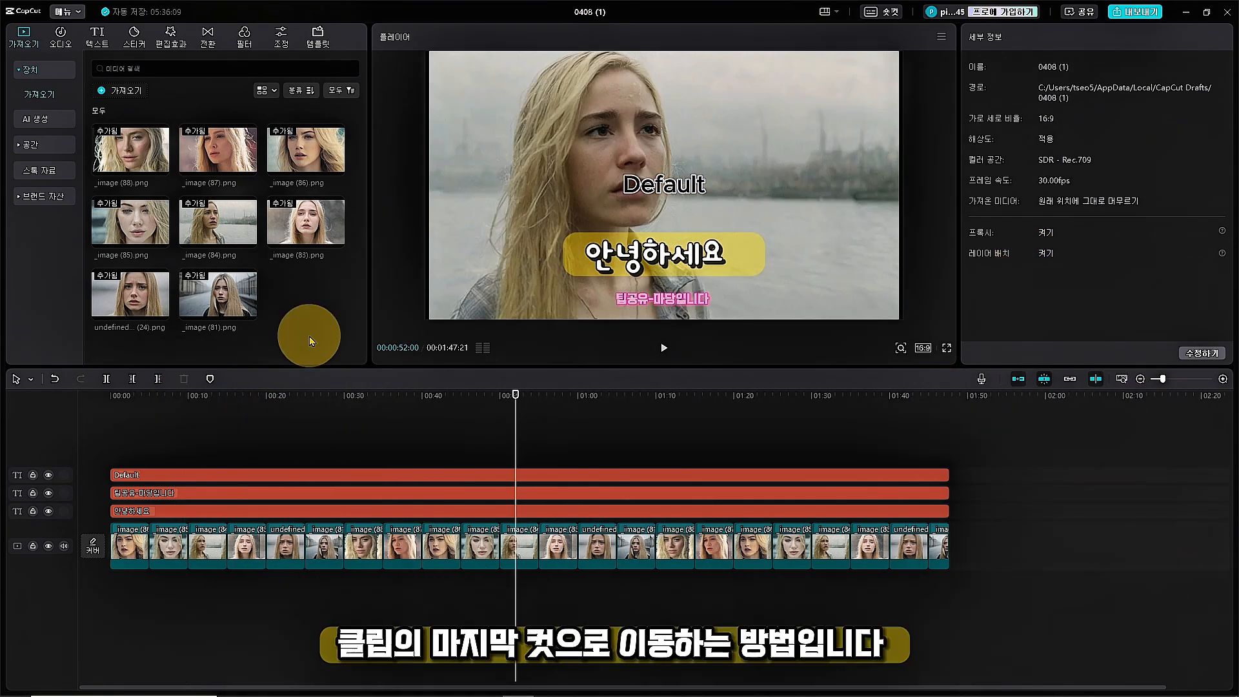
{"action": "key", "text": "Down"}
{"action": "key", "text": "Down"}
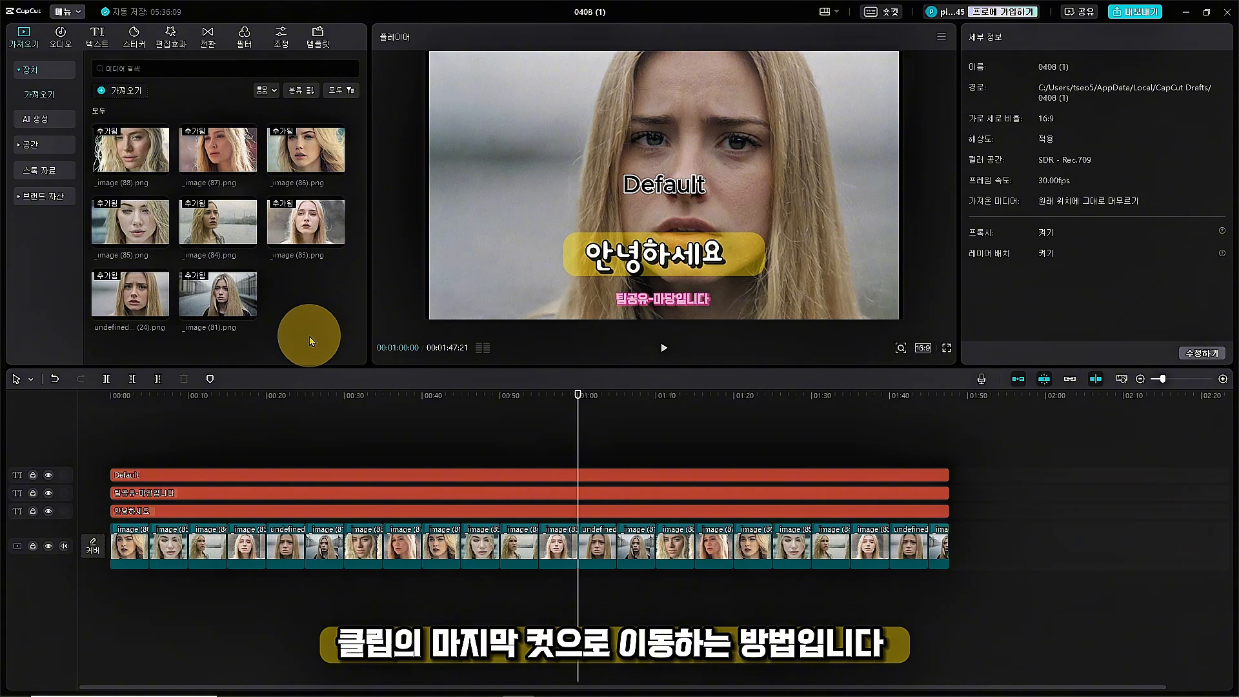
Jump the playhead forward cut by cut from 00:01:00:00 to 00:01:15:00
{"action": "key", "text": "Down"}
{"action": "key", "text": "Down"}
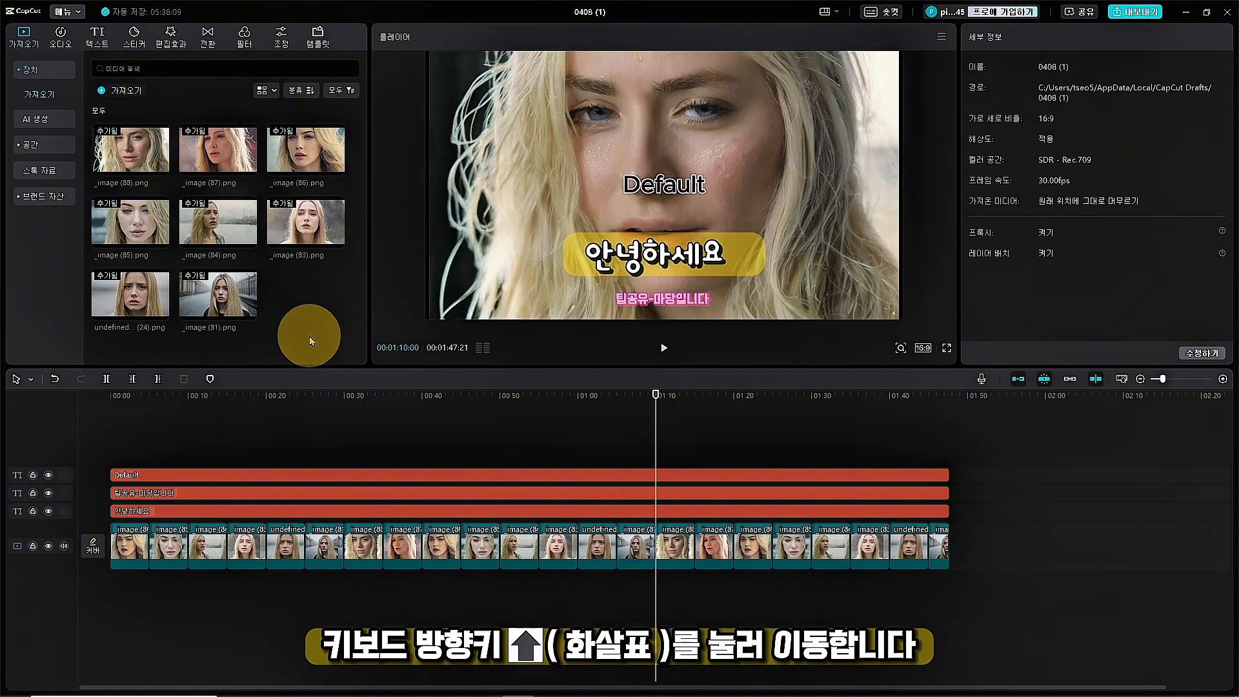
{"action": "key", "text": "Down"}
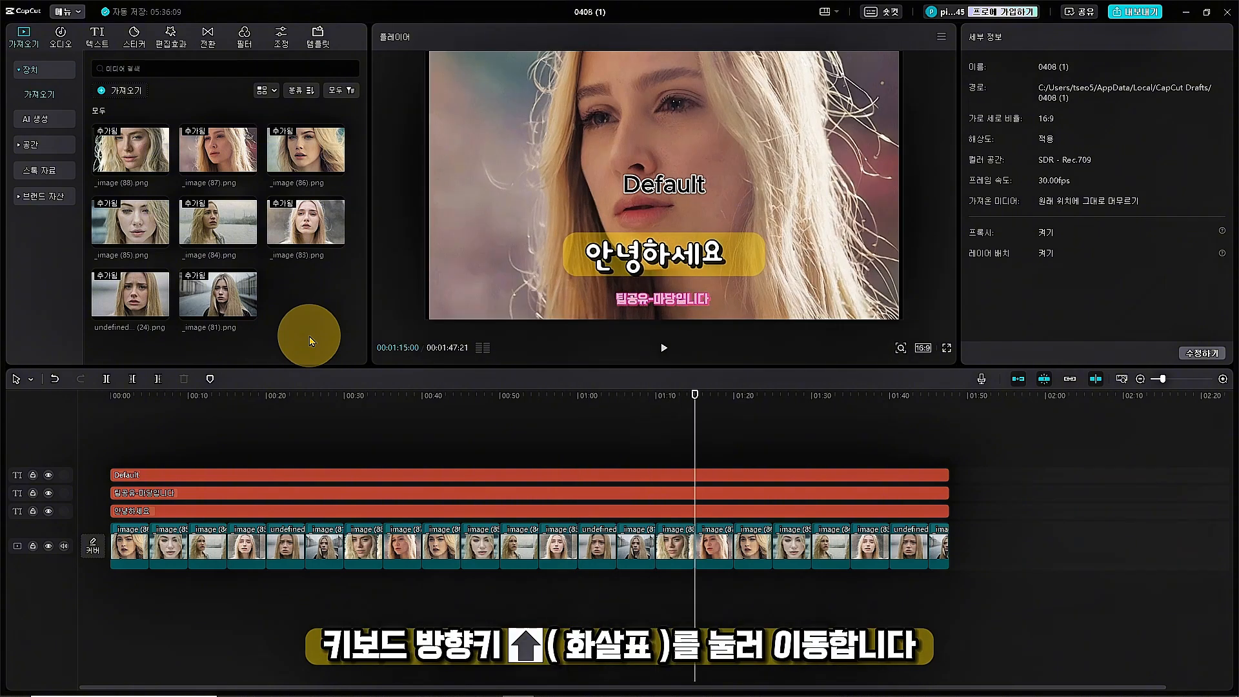
Jump the playhead back cut by cut from 00:01:15:00 to 00:00:35:00
{"action": "key", "text": "Up"}
{"action": "key", "text": "Up"}
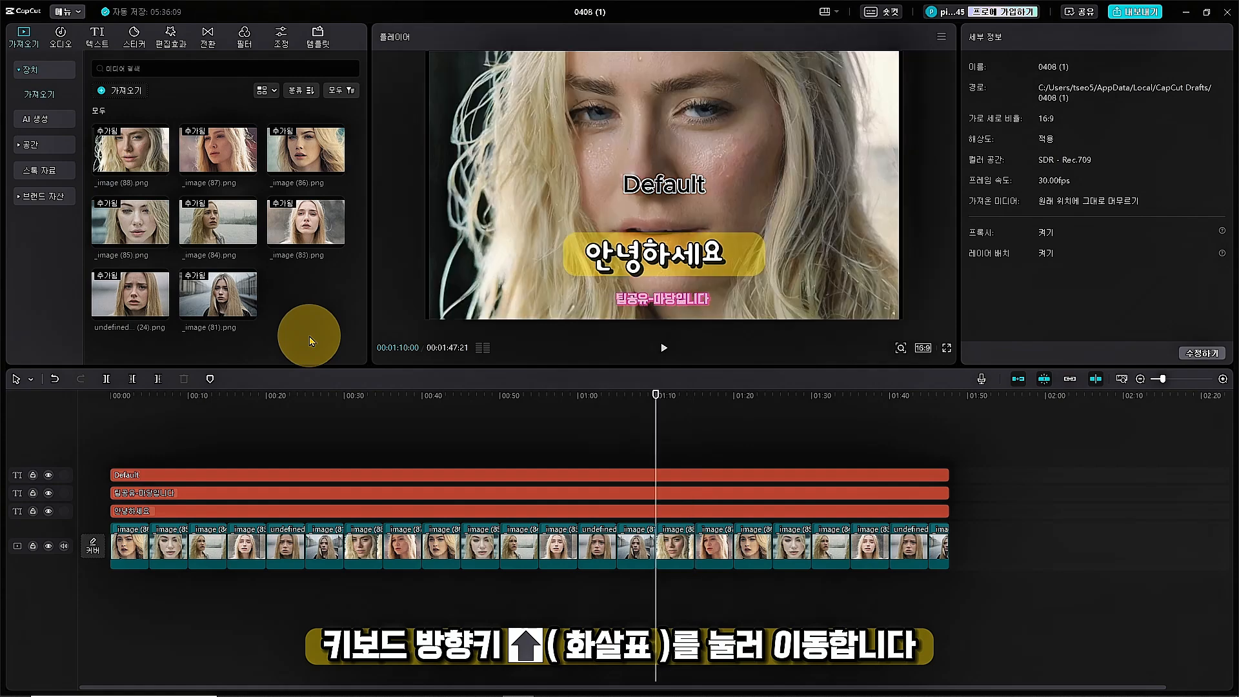
{"action": "key", "text": "Up"}
{"action": "key", "text": "Up"}
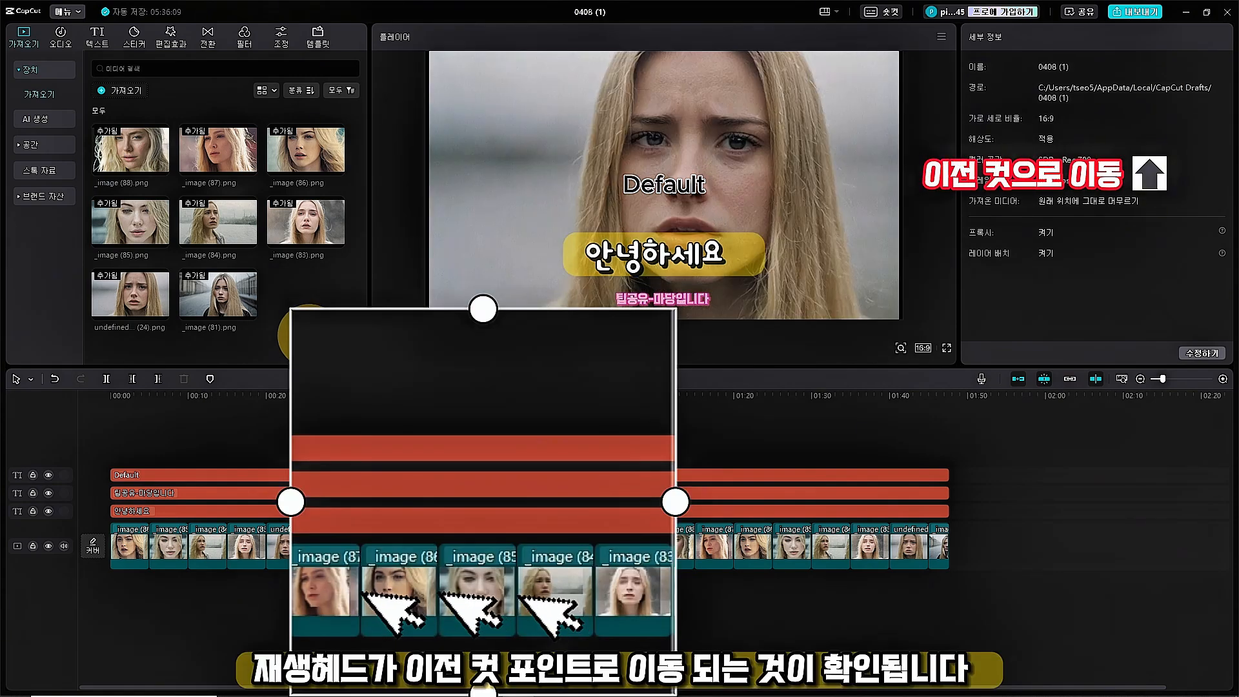
{"action": "key", "text": "Up"}
{"action": "key", "text": "Up"}
{"action": "key", "text": "Up"}
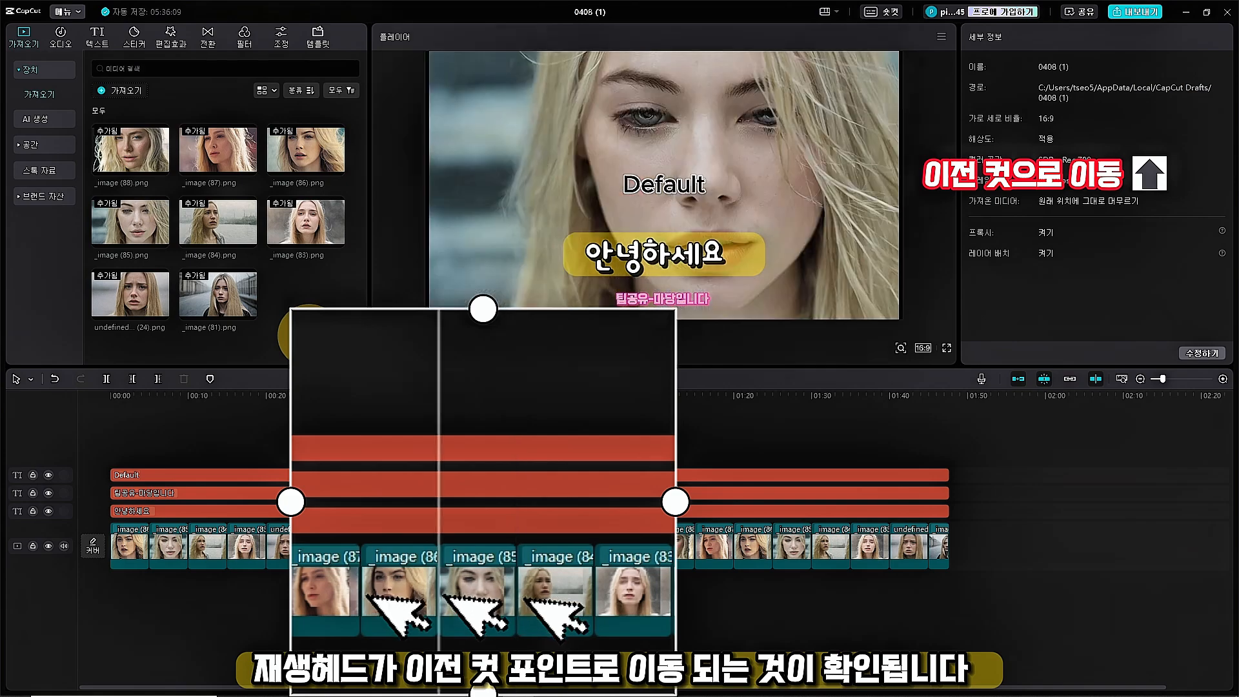
{"action": "key", "text": "Up"}
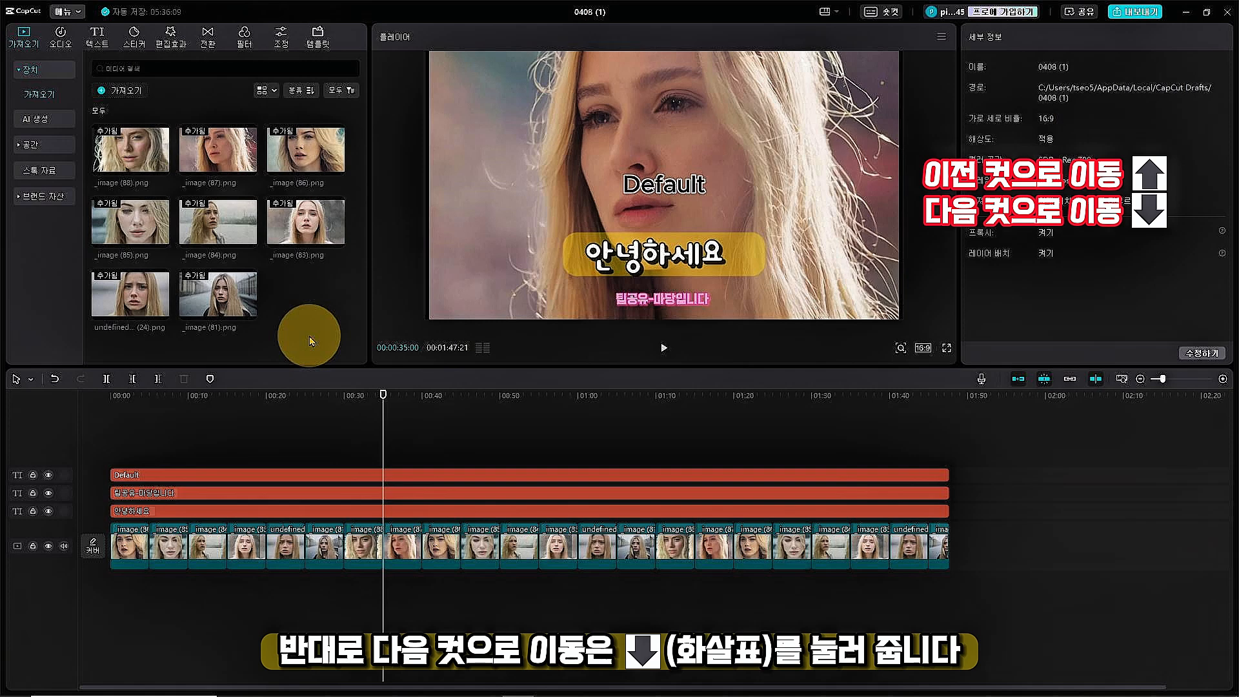
Jump the playhead to the very start of the timeline and to the end of the last clip
{"action": "key", "text": "Home"}
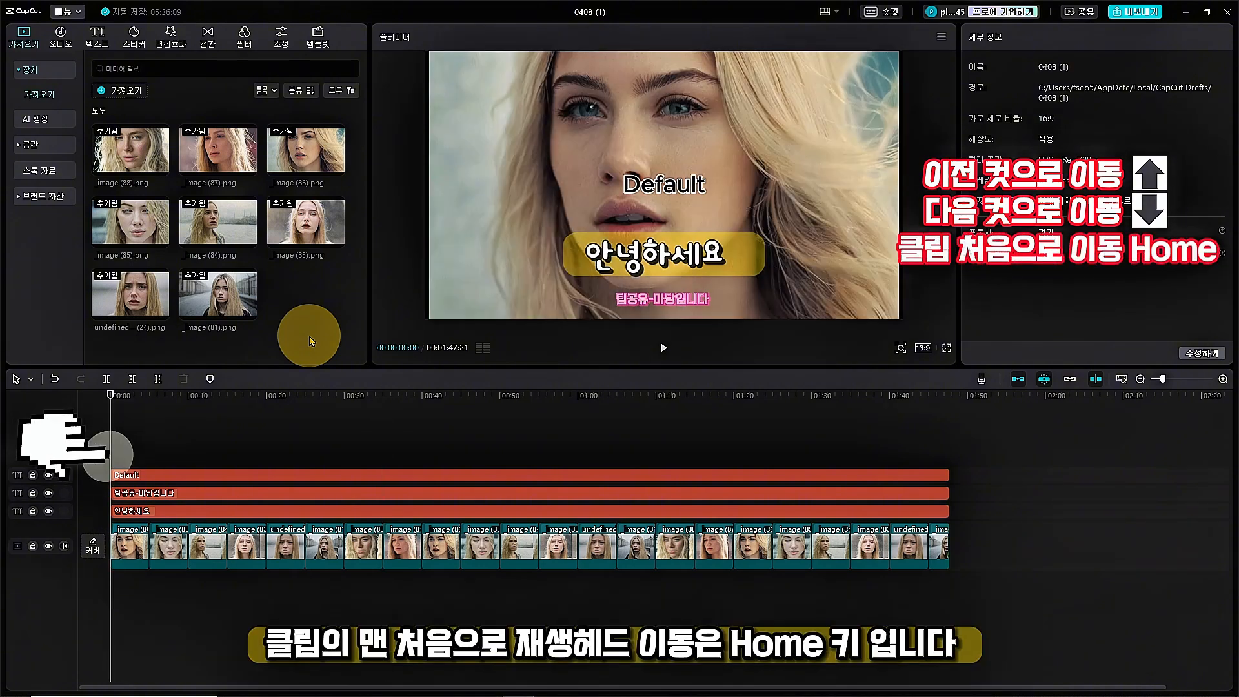
{"action": "key", "text": "Home"}
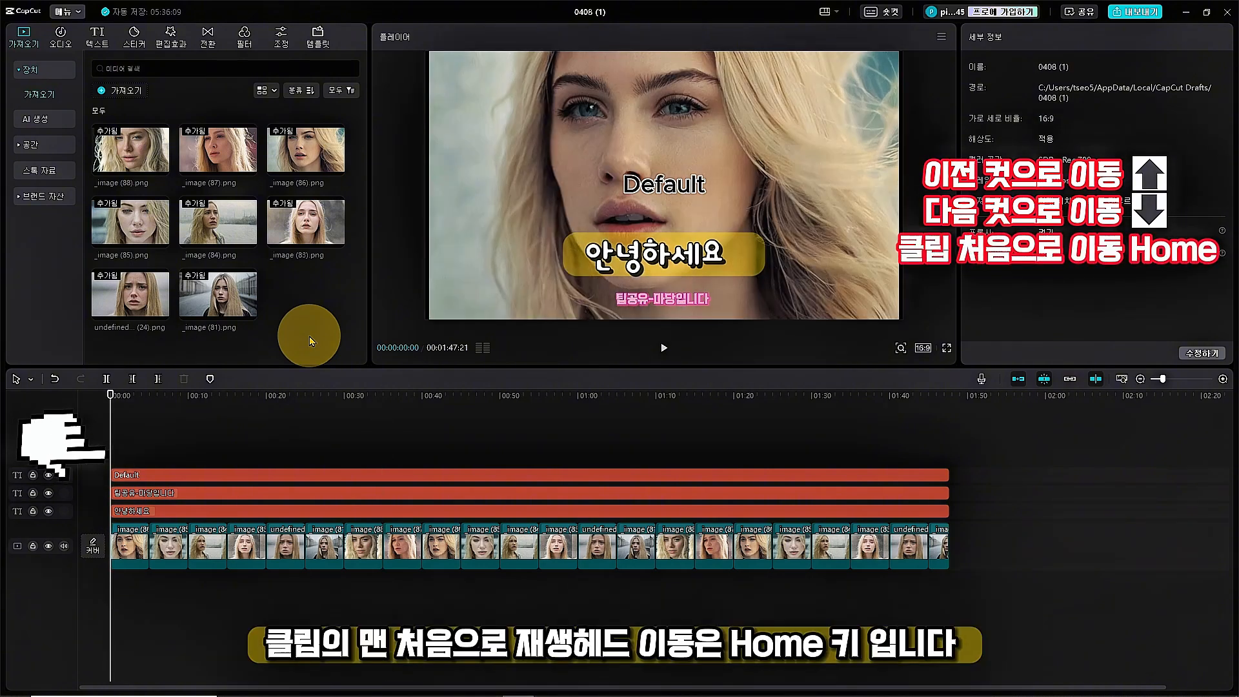
{"action": "key", "text": "End"}
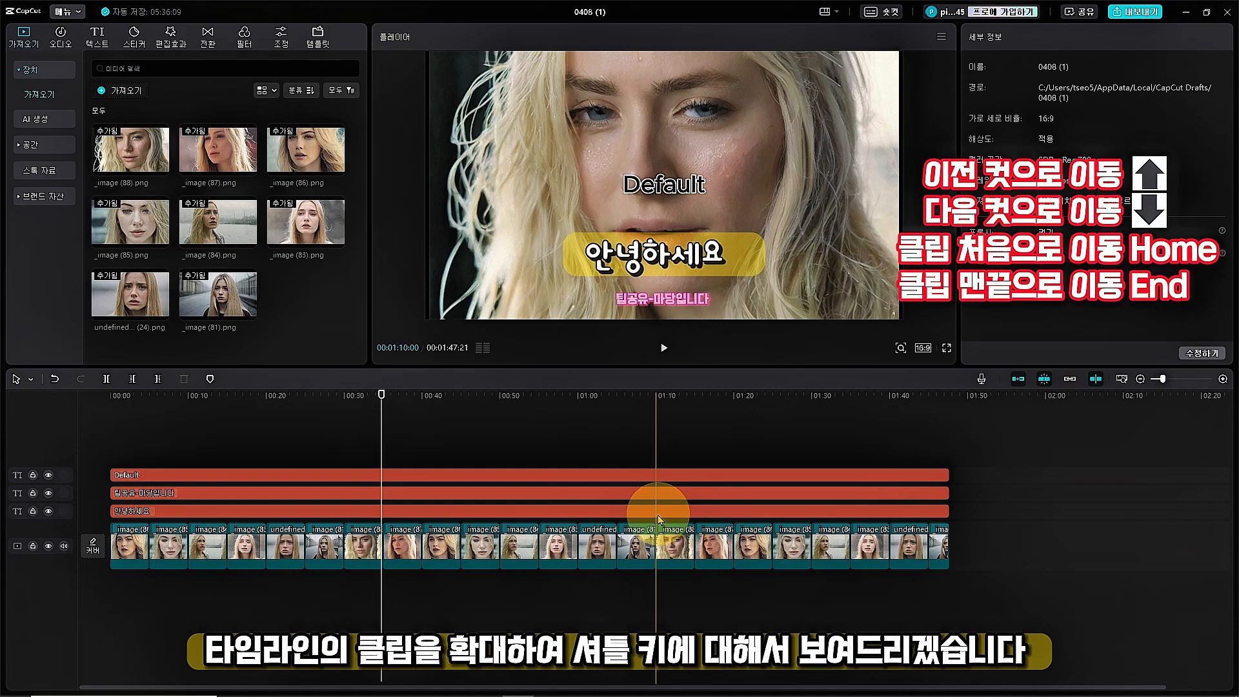
Shuttle the playback forward and in reverse at 2x speed around 00:01:00 on the enlarged timeline
{"action": "scroll", "coordinate": [642, 535], "scroll_direction": "up", "scroll_amount": 4}
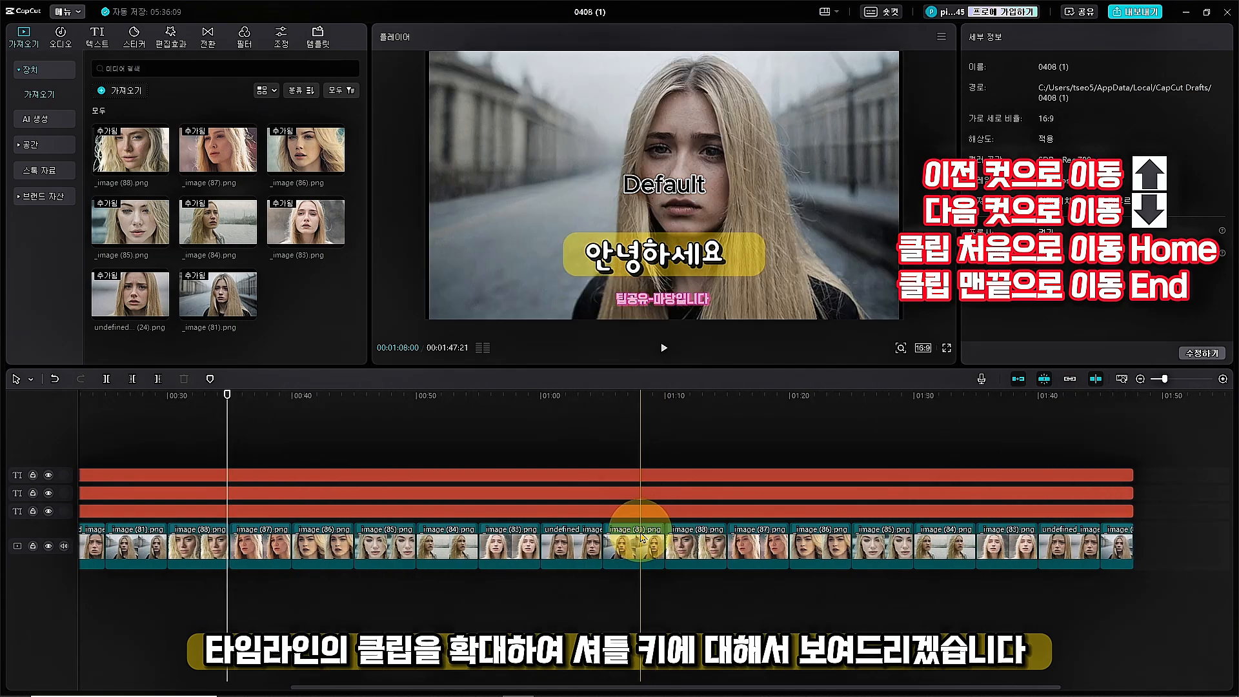
{"action": "scroll", "coordinate": [643, 537], "scroll_direction": "up", "scroll_amount": 2}
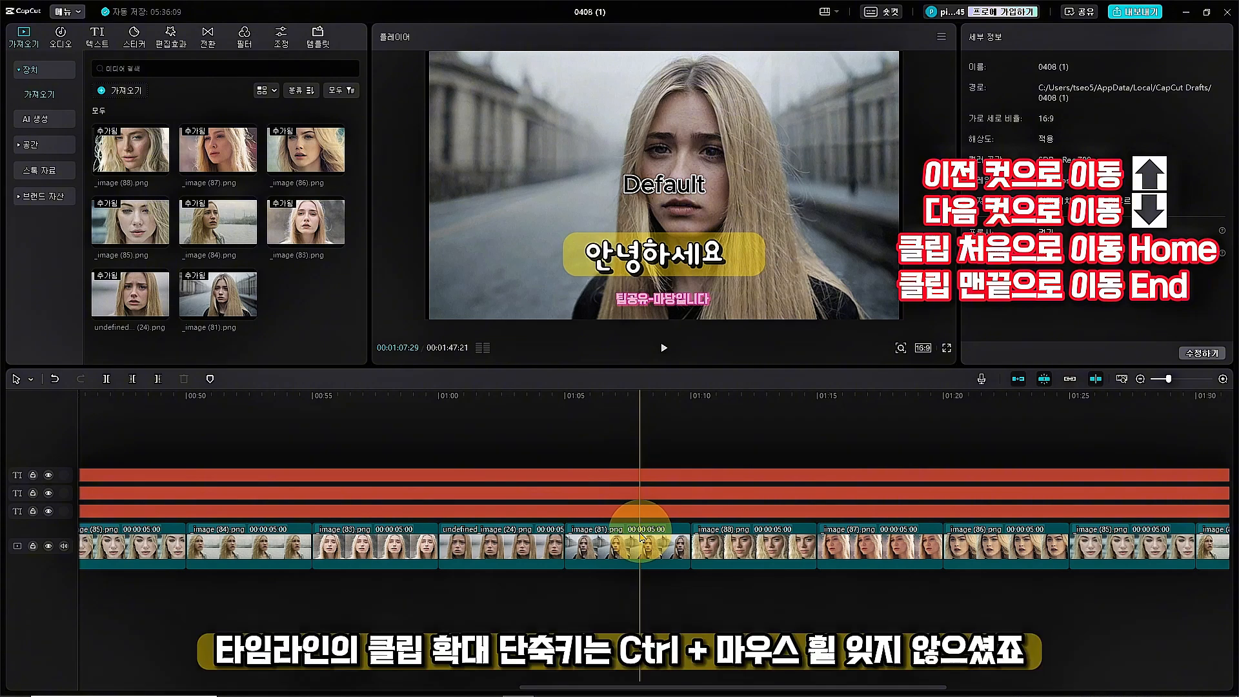
{"action": "scroll", "coordinate": [642, 537], "scroll_direction": "up", "scroll_amount": 2}
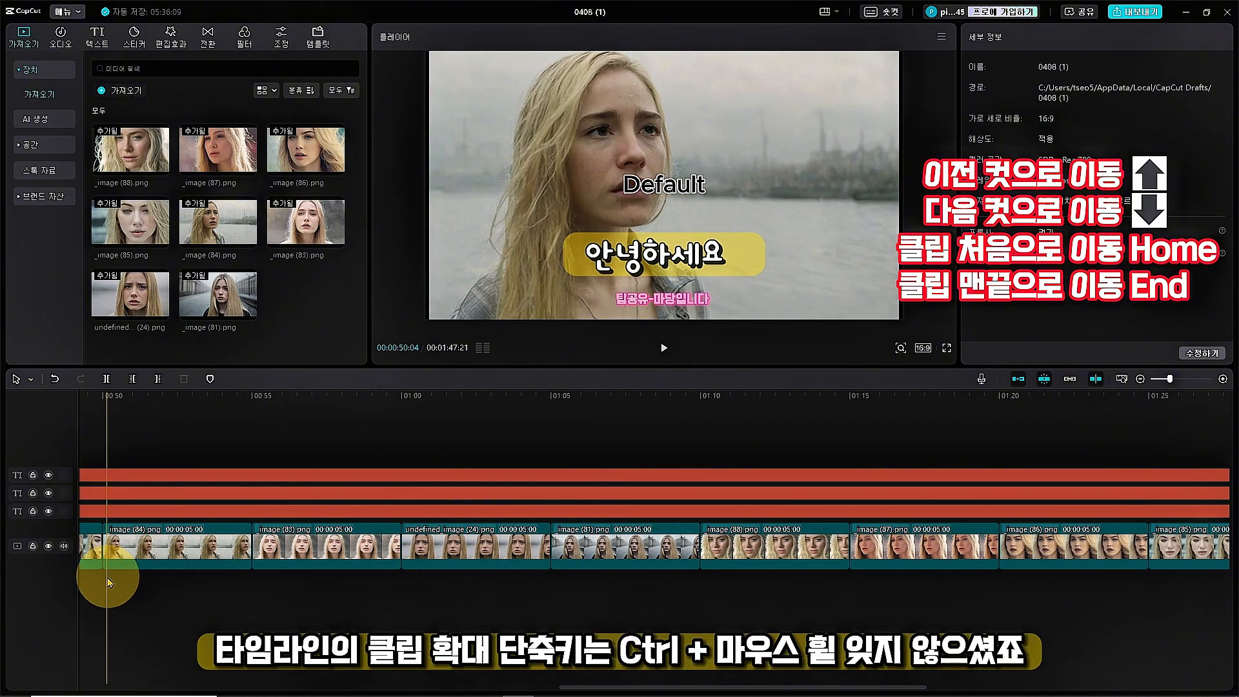
{"action": "scroll", "coordinate": [107, 579], "scroll_direction": "left", "scroll_amount": 5}
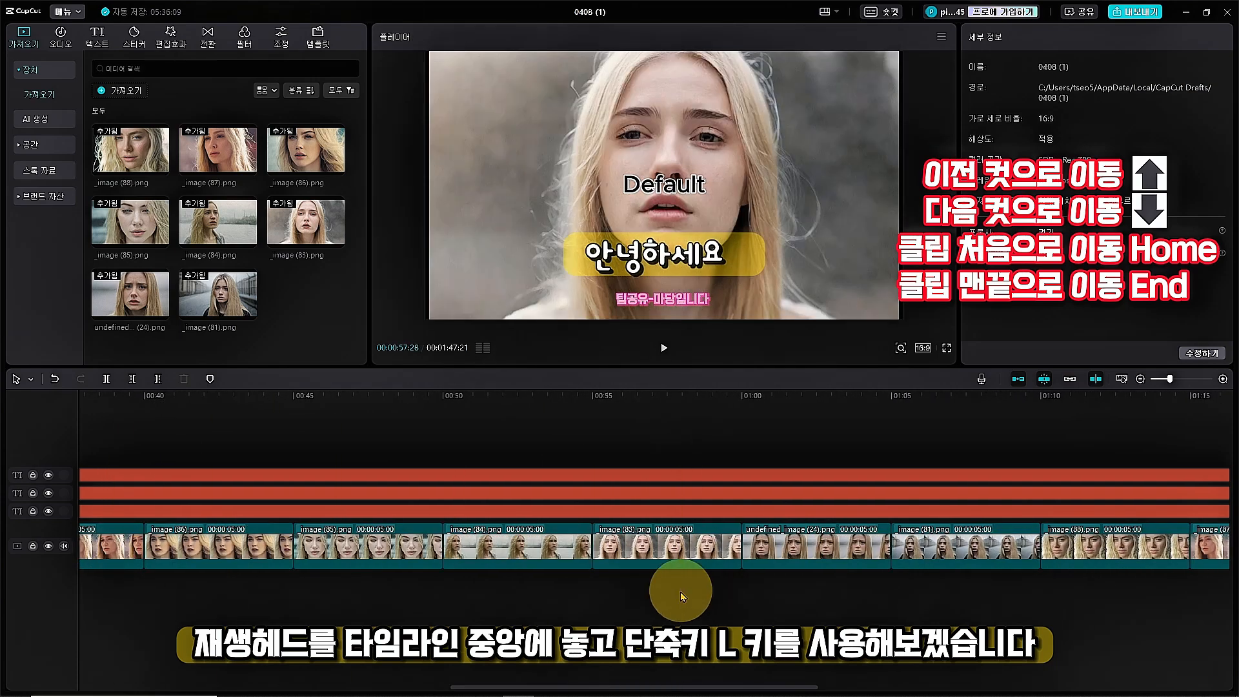
{"action": "key", "text": "l"}
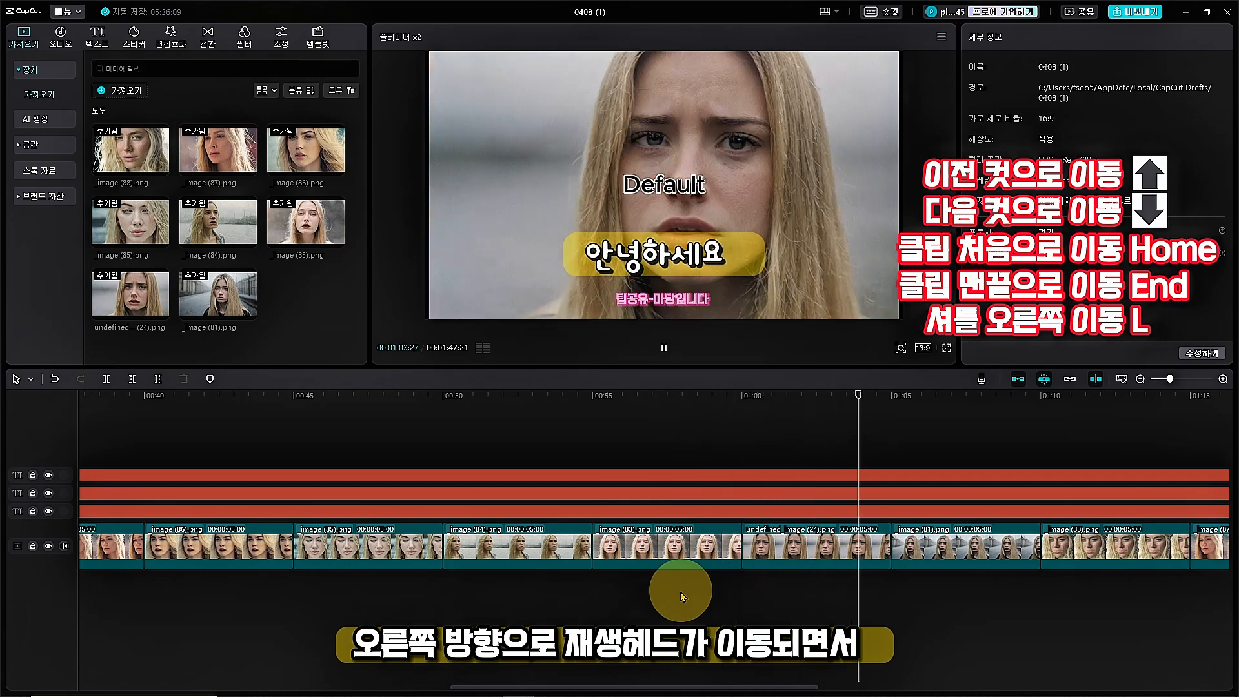
{"action": "key", "text": "j"}
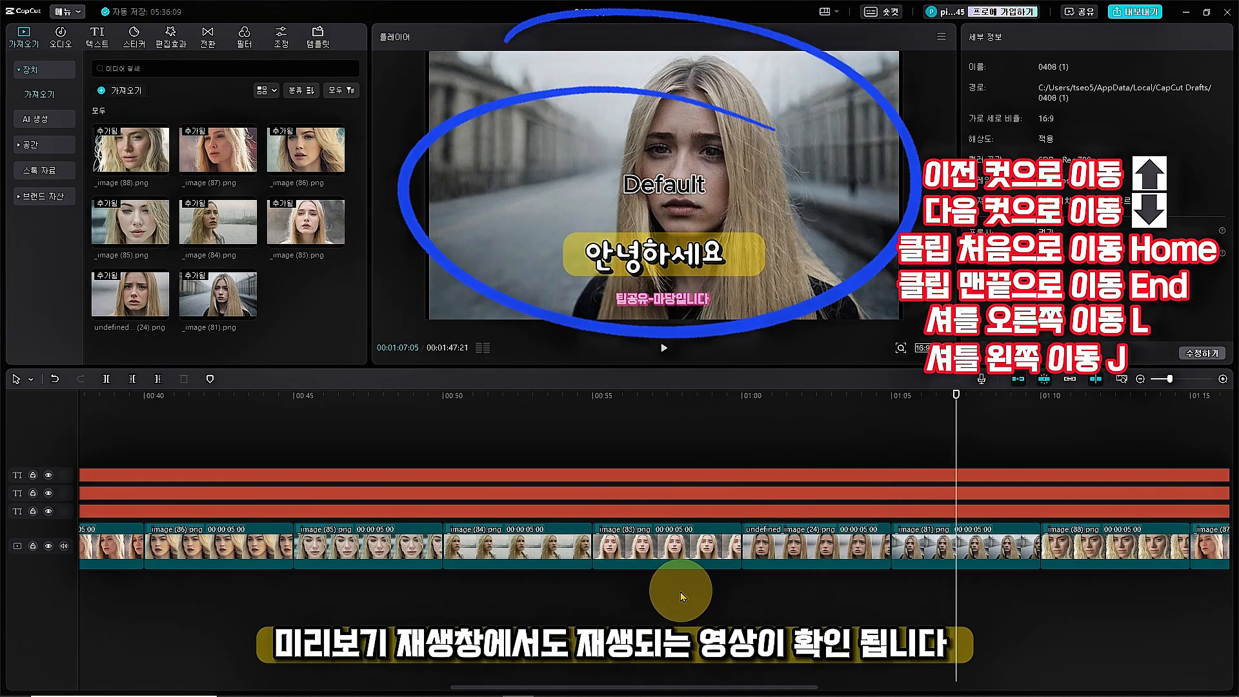
{"action": "key", "text": "j"}
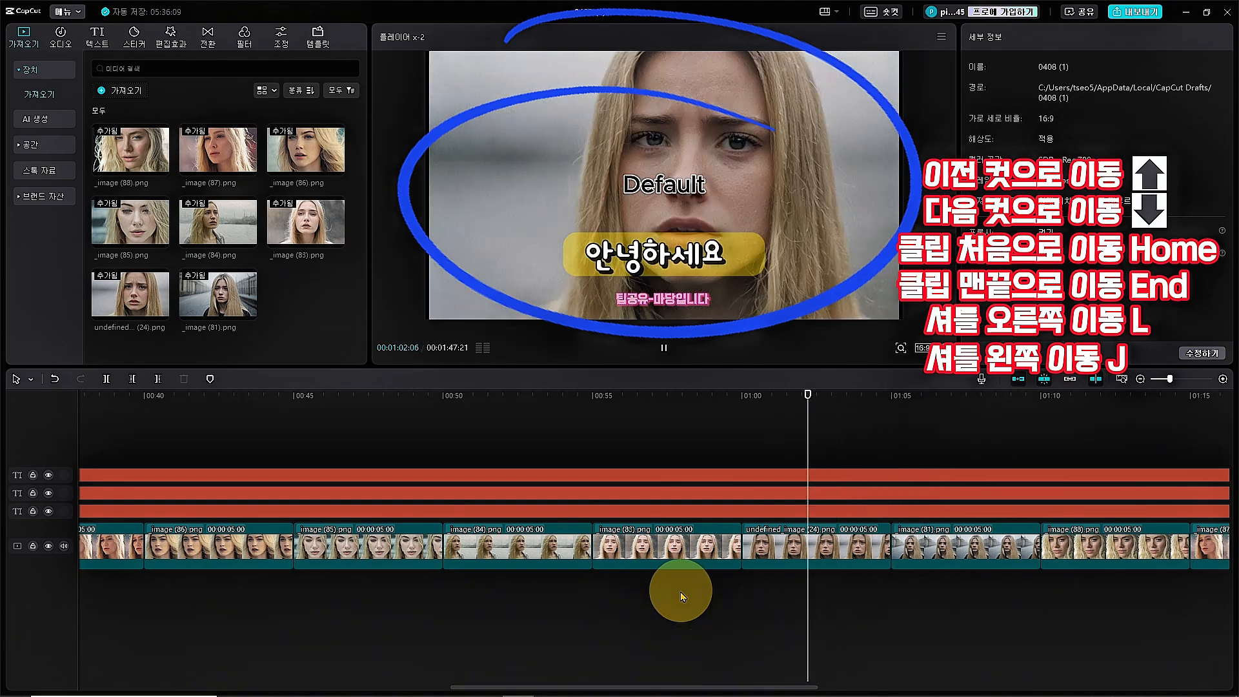
{"action": "key", "text": "l"}
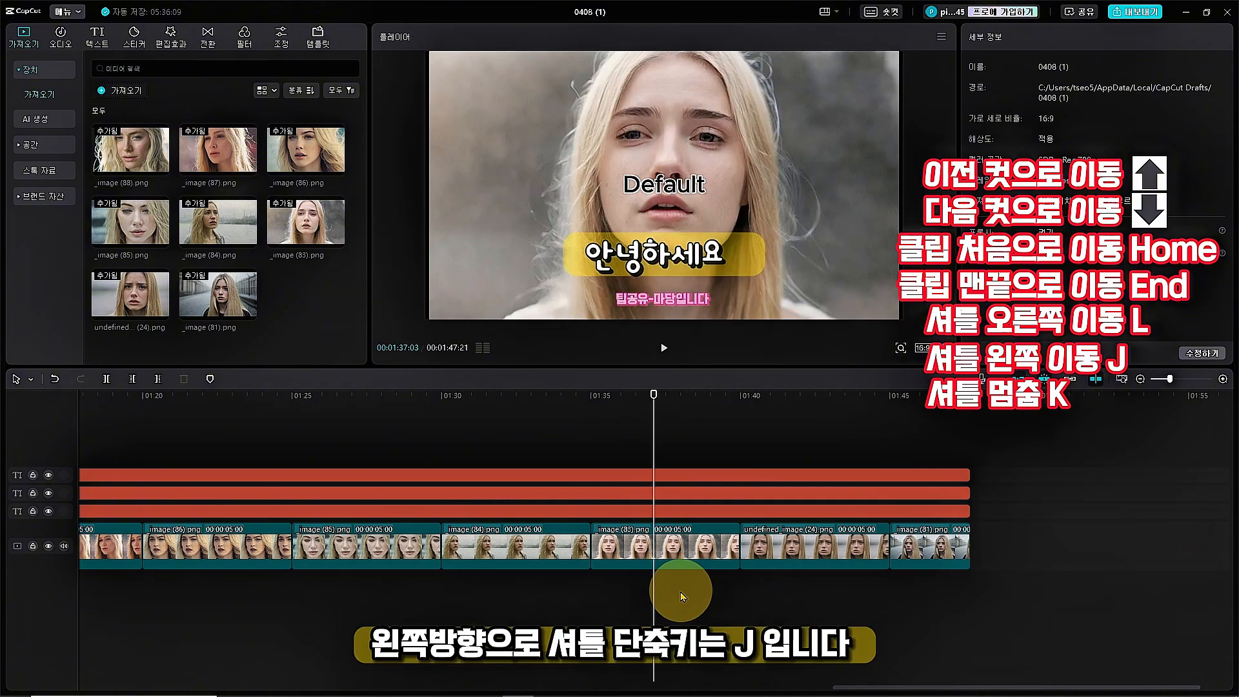
Shuttle the playback in reverse from 00:01:37:03, raise the reverse speed to 8x, and stop it
{"action": "key", "text": "j"}
{"action": "key", "text": "j"}
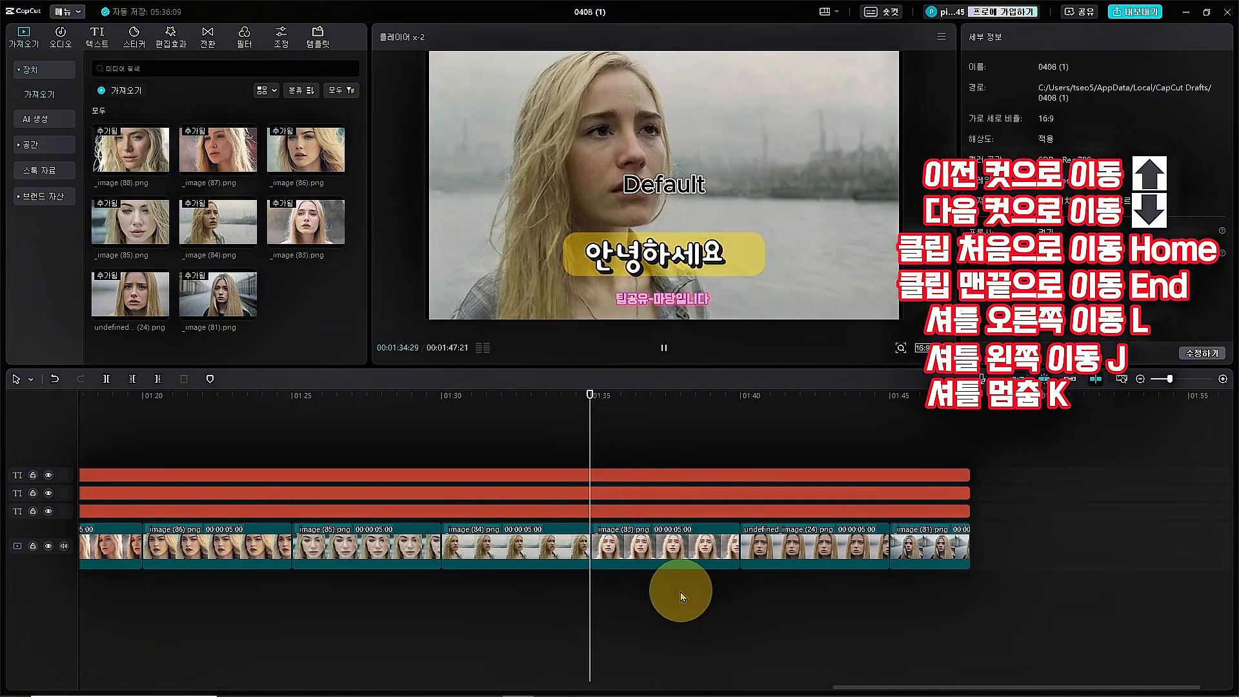
{"action": "key", "text": "j"}
{"action": "key", "text": "j"}
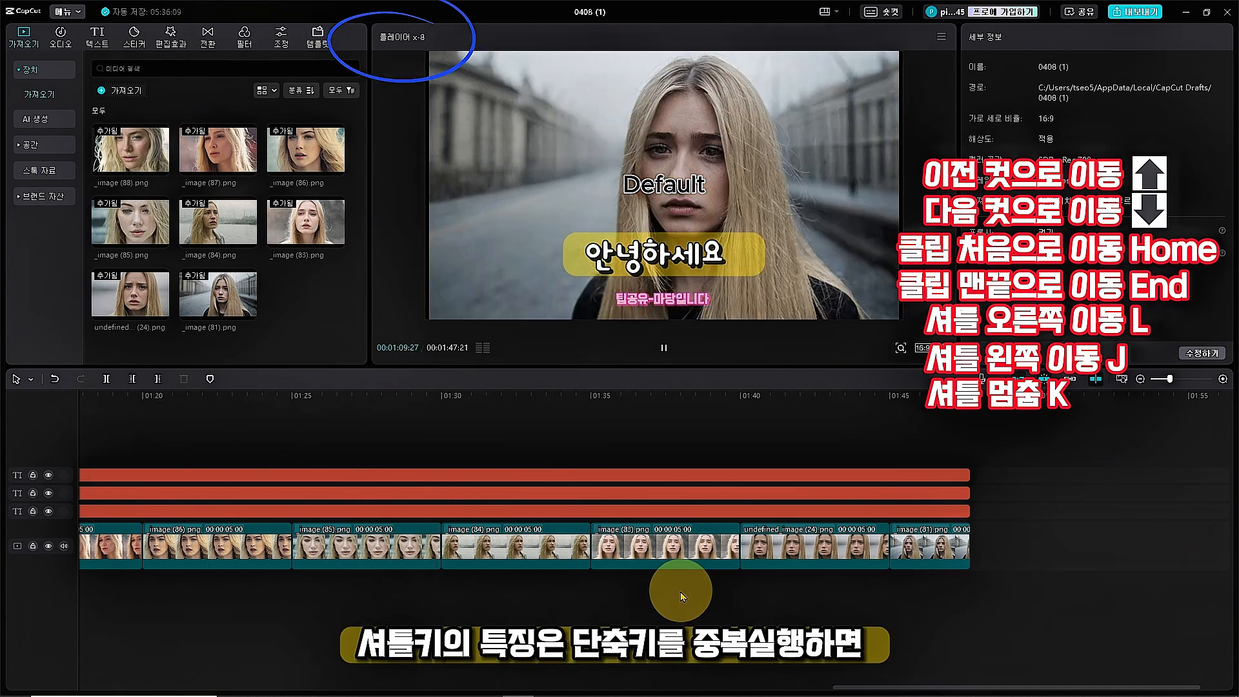
{"action": "key", "text": "k"}
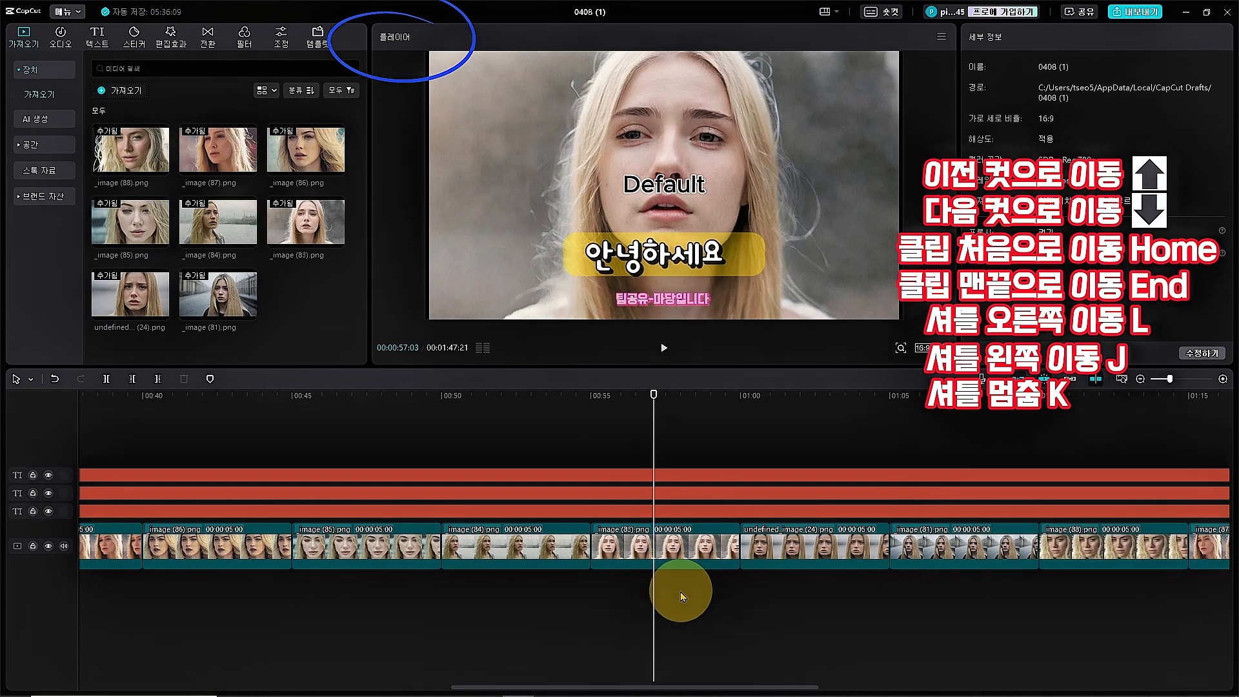
Shuttle the playback forward from 00:00:57:03, raising the speed to 8x
{"action": "key", "text": "l"}
{"action": "key", "text": "l"}
{"action": "key", "text": "l"}
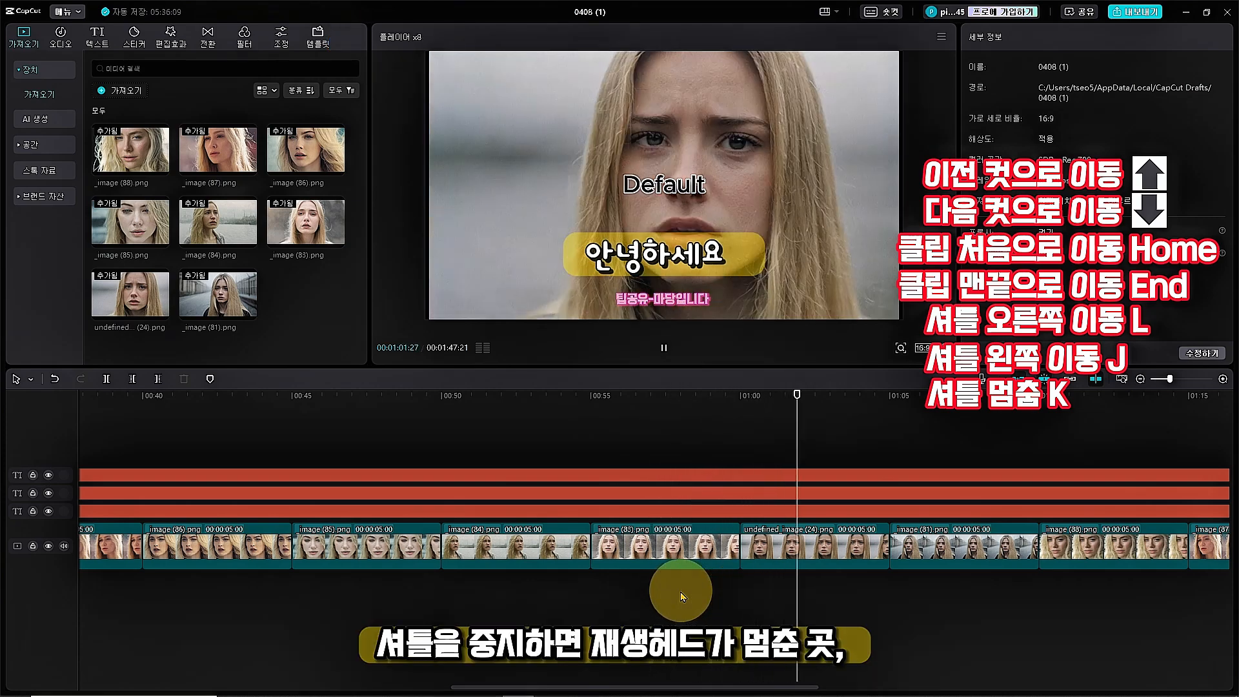
{"action": "key", "text": "l"}
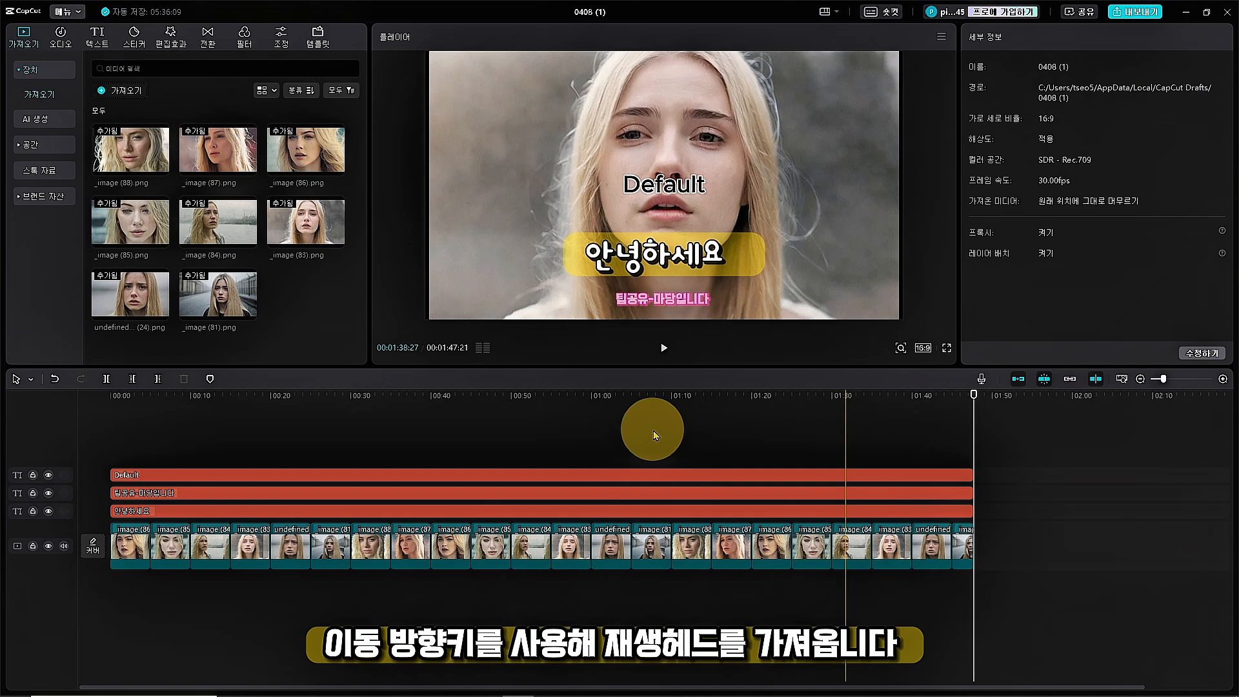
Place the playhead at 00:01:00:00, jump it to the next cut, and move it back to about 00:00:24
{"action": "left_click_drag", "start_coordinate": [655, 435], "coordinate": [593, 452]}
{"action": "left_click", "coordinate": [591, 450]}
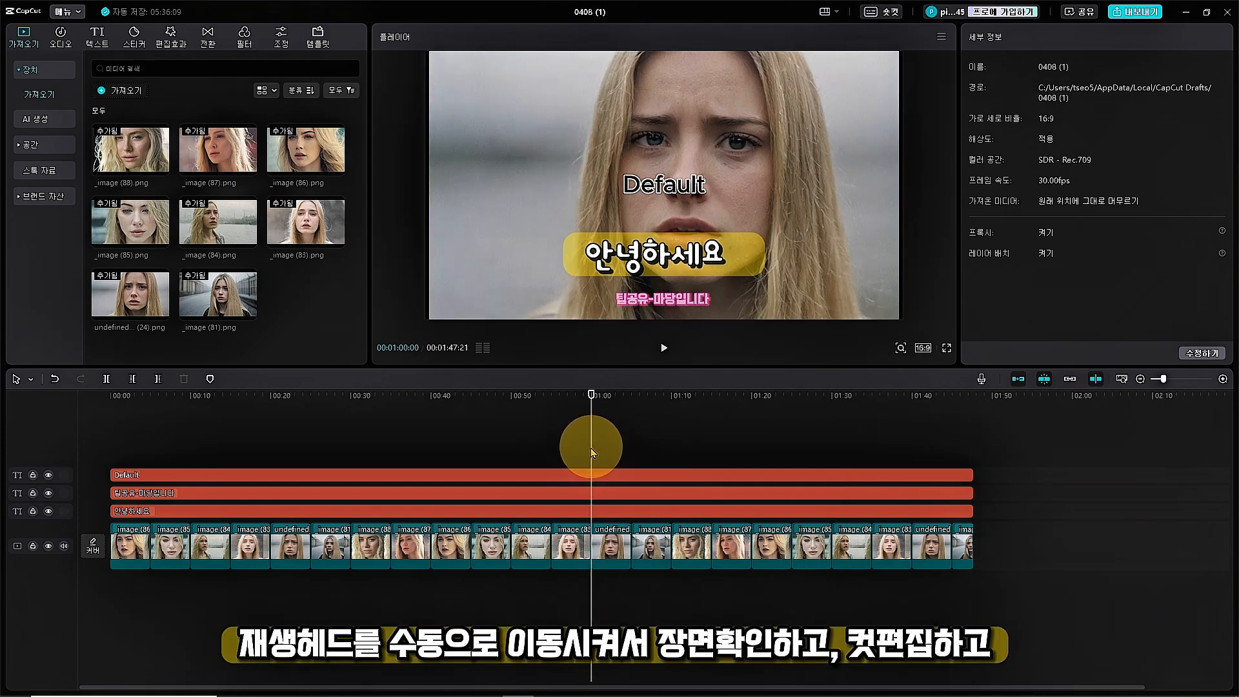
{"action": "left_click", "coordinate": [309, 461]}
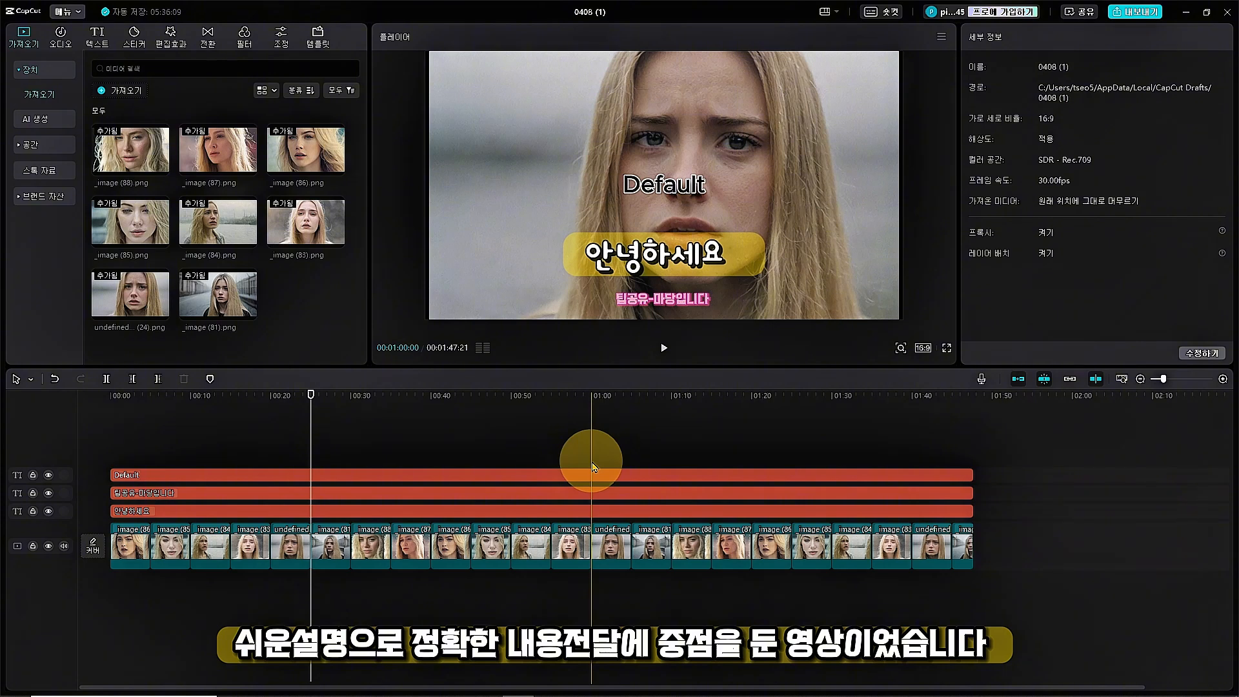
{"action": "key", "text": "Down"}
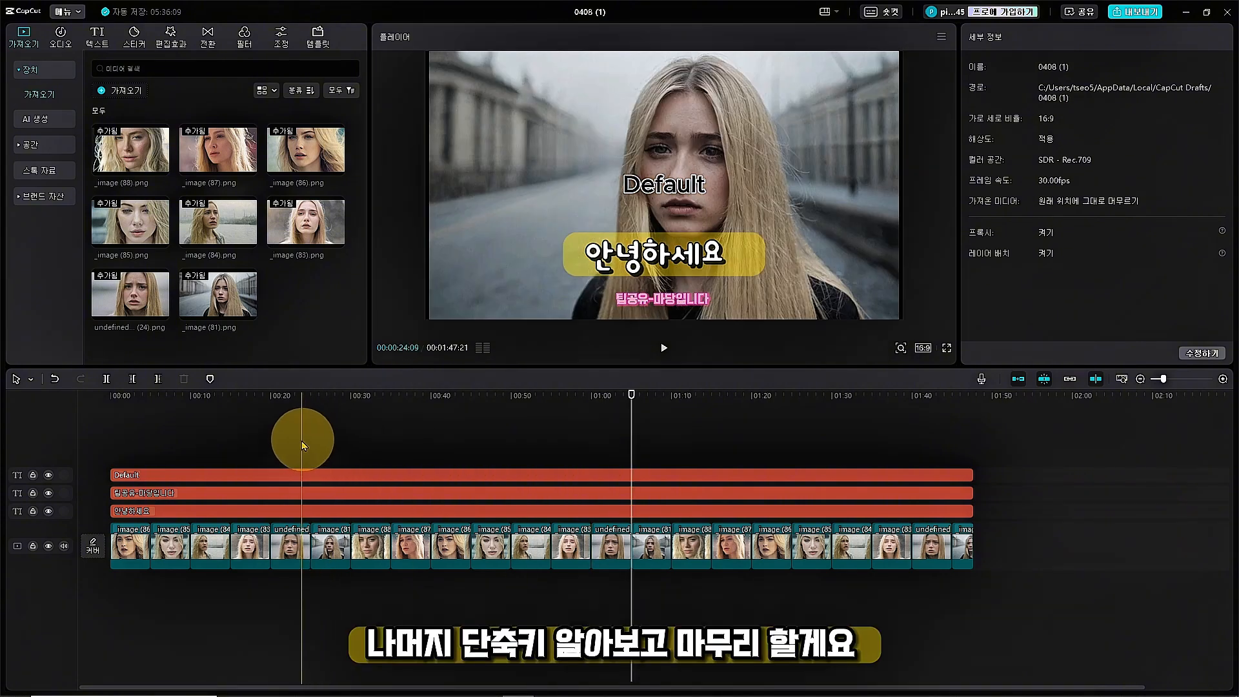
{"action": "left_click", "coordinate": [303, 445]}
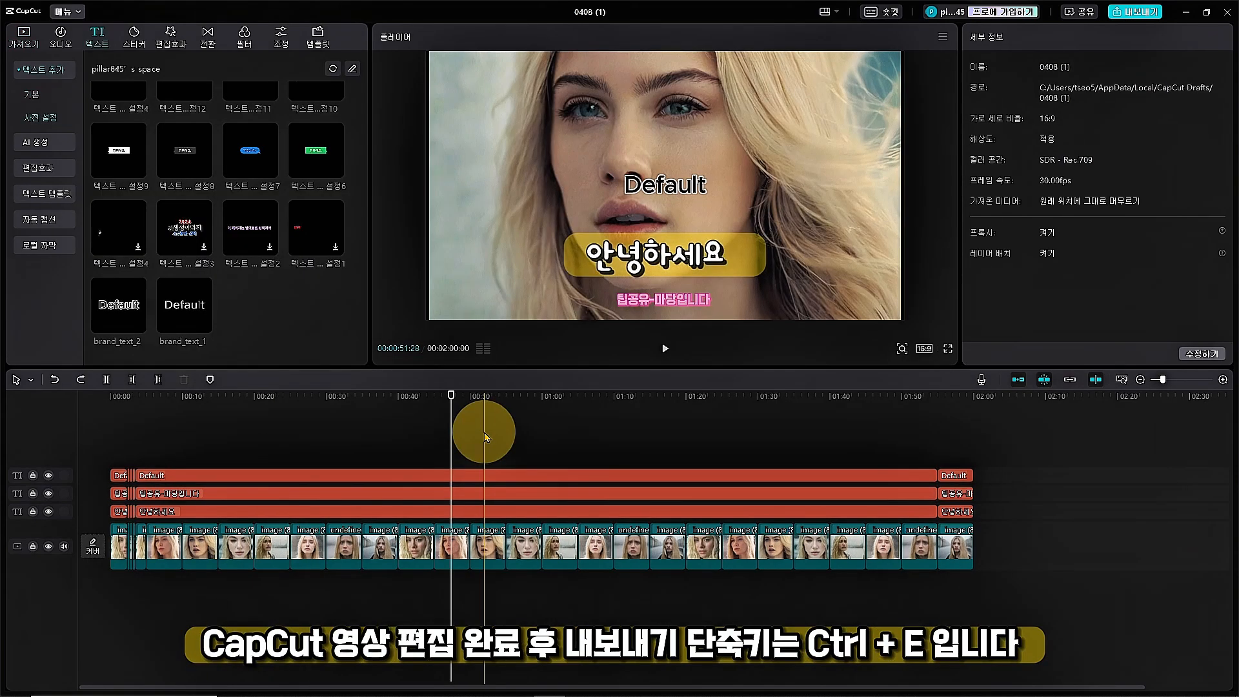
Open the video export with its shortcut, and quit the editor
{"action": "key", "text": "ctrl+e"}
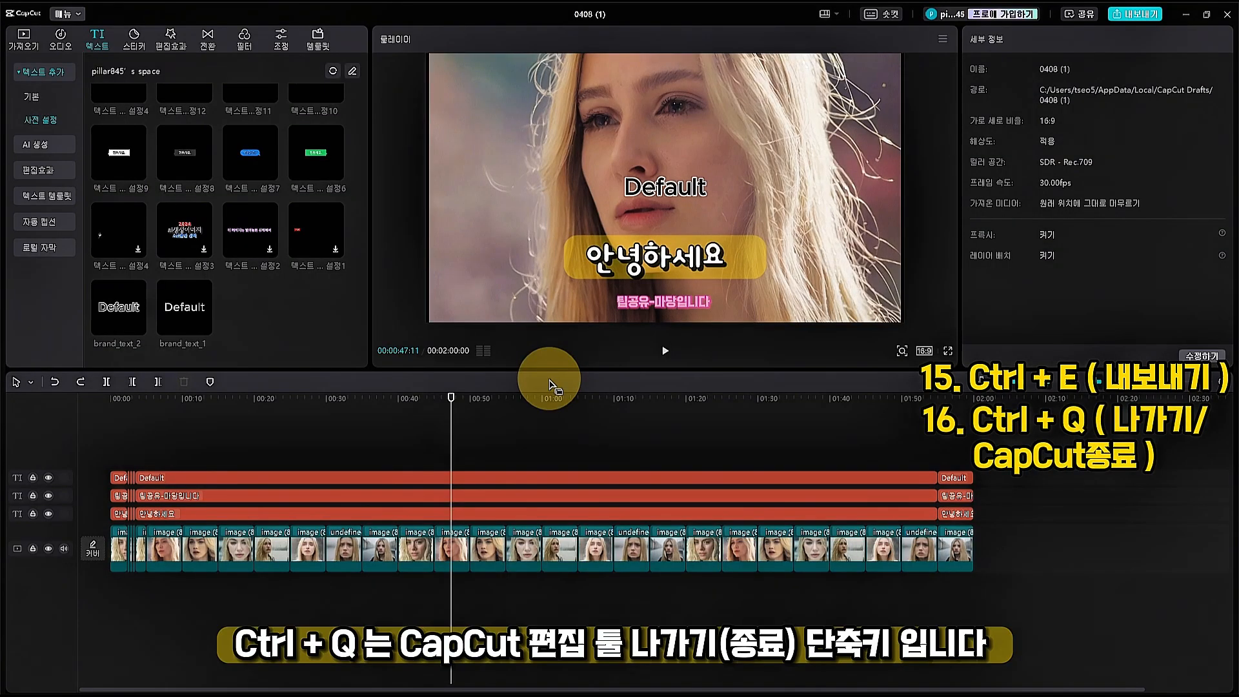
{"action": "key", "text": "ctrl+q"}
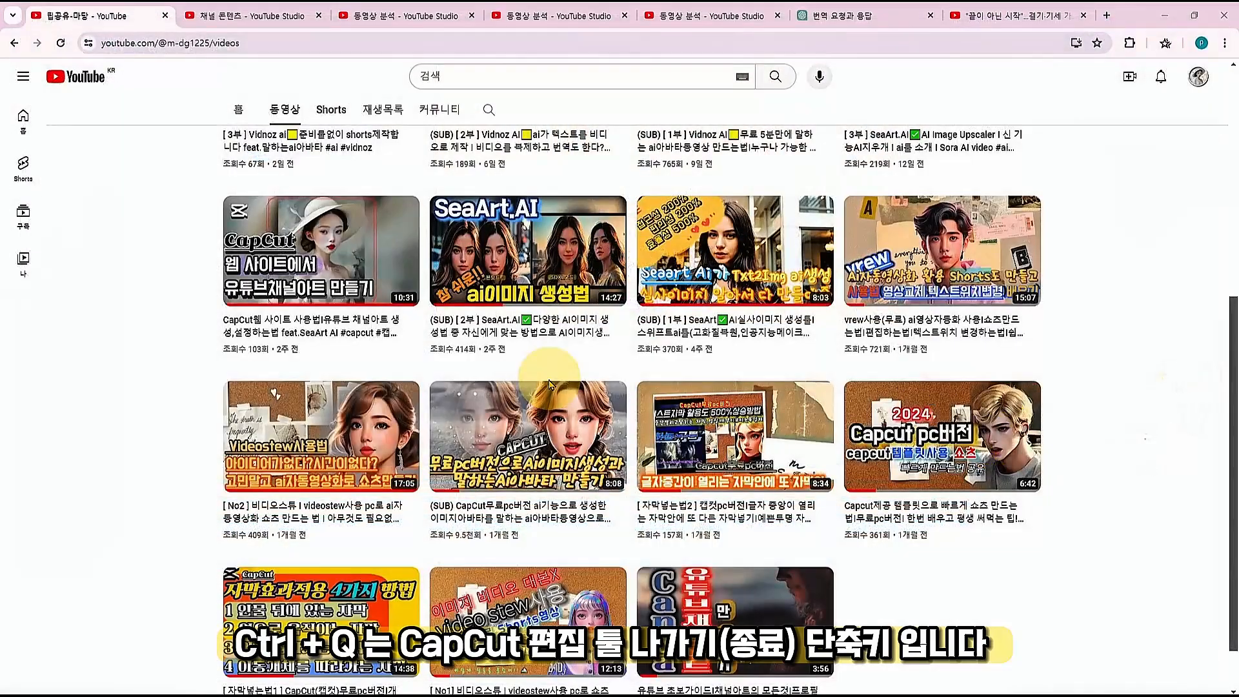